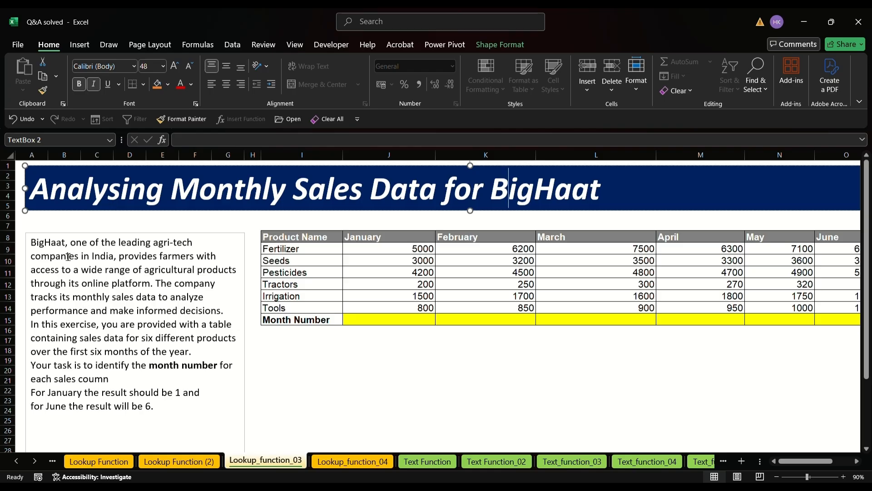
# Step: Read the BigHaat exercise text and examine the January header and Month Number row against the required results
pyautogui.moveTo(31, 242); pyautogui.dragTo(147, 293)
pyautogui.click(175, 351)
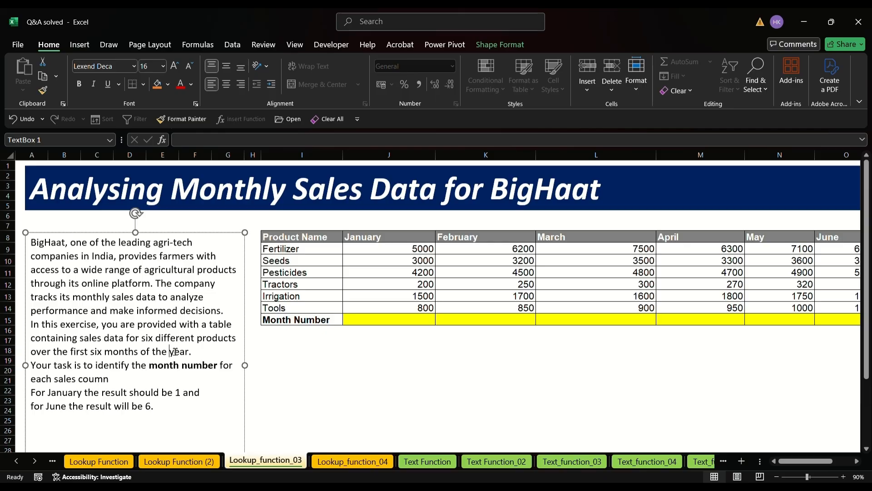
pyautogui.scroll(-1, 174, 351)
pyautogui.moveTo(95, 347); pyautogui.dragTo(197, 363)
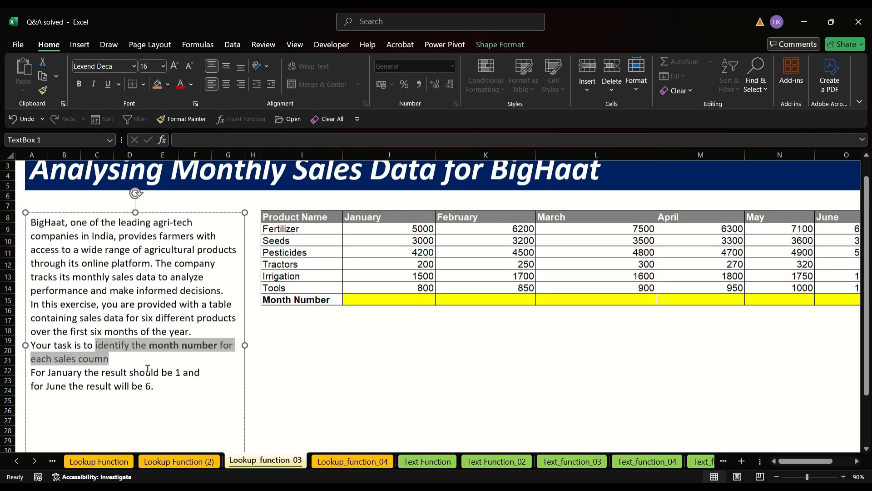
pyautogui.press('Right')
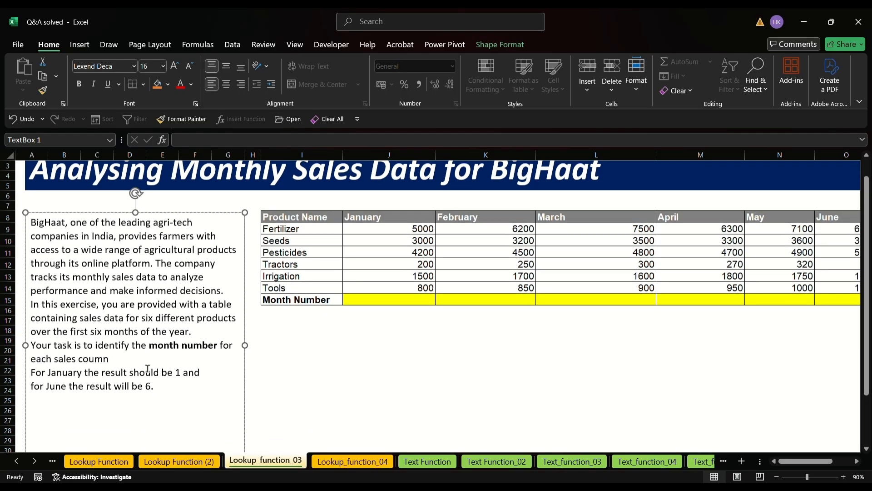
pyautogui.click(372, 306)
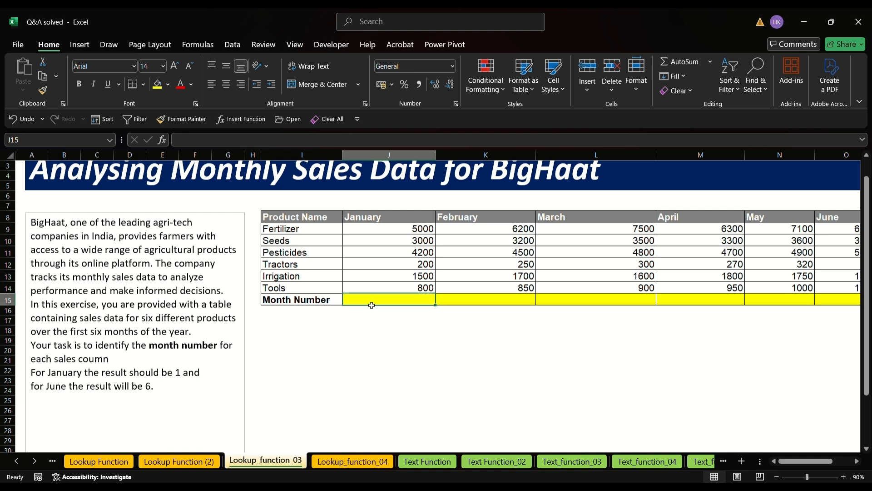
pyautogui.scroll(1, 372, 306)
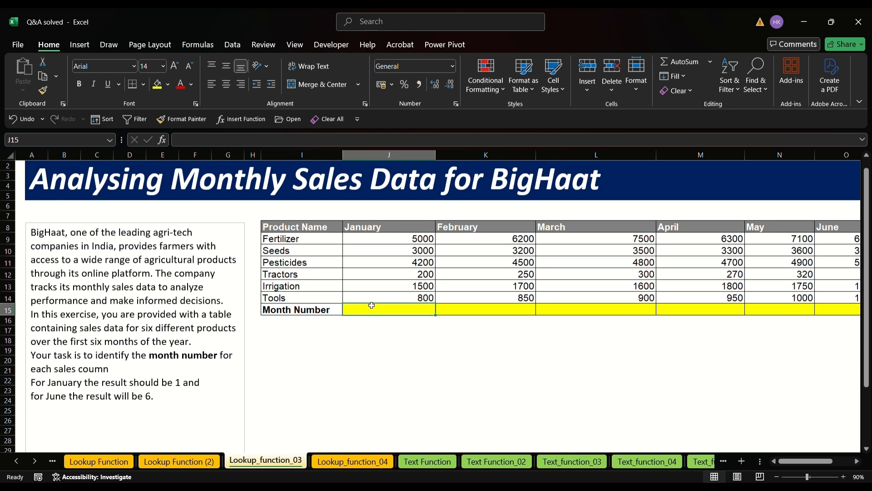
pyautogui.click(373, 229)
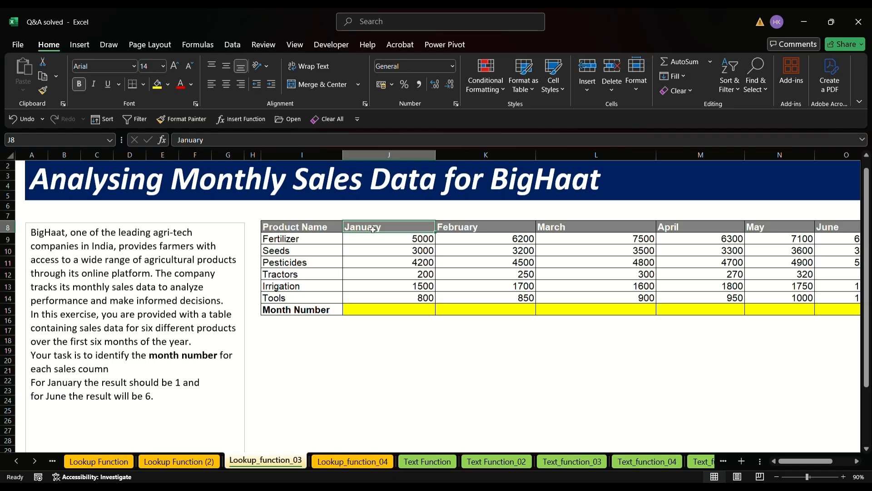
pyautogui.click(377, 312)
pyautogui.click(373, 231)
pyautogui.moveTo(31, 381); pyautogui.dragTo(202, 382)
pyautogui.tripleClick(170, 397)
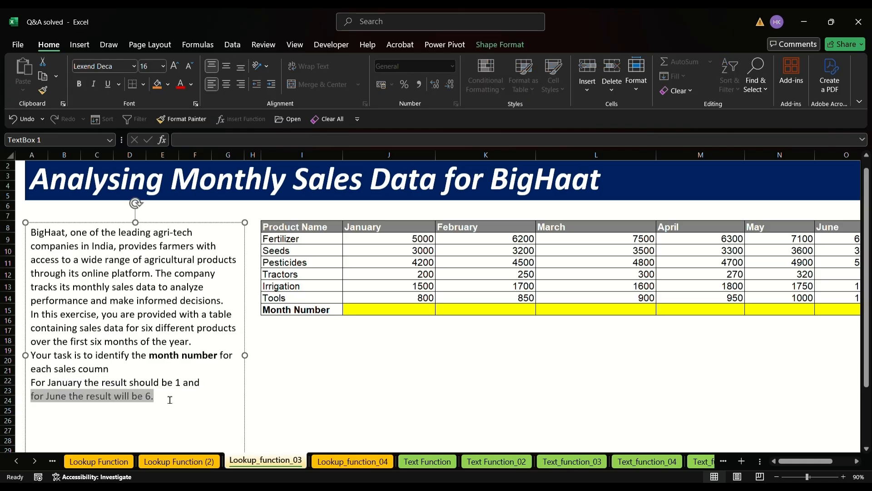
pyautogui.click(170, 397)
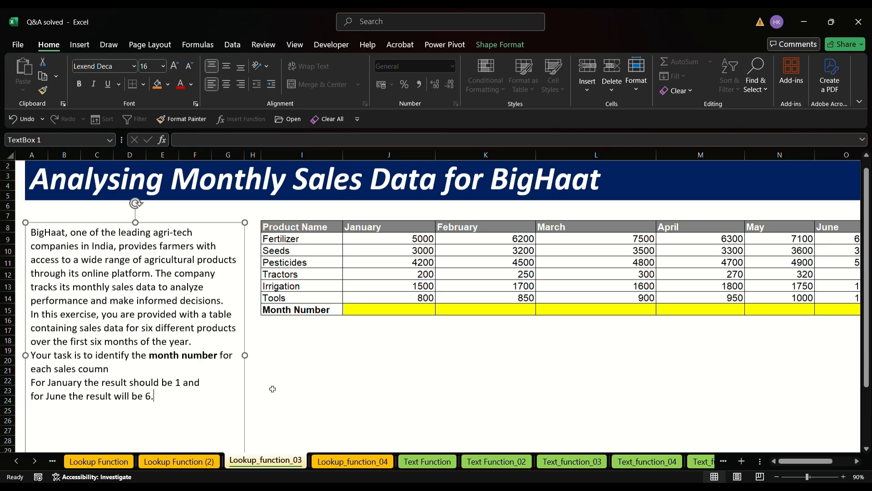
# Step: Enter the formula =COLUMN(J8) in January's Month Number cell, J15, referencing the January header
pyautogui.click(386, 311)
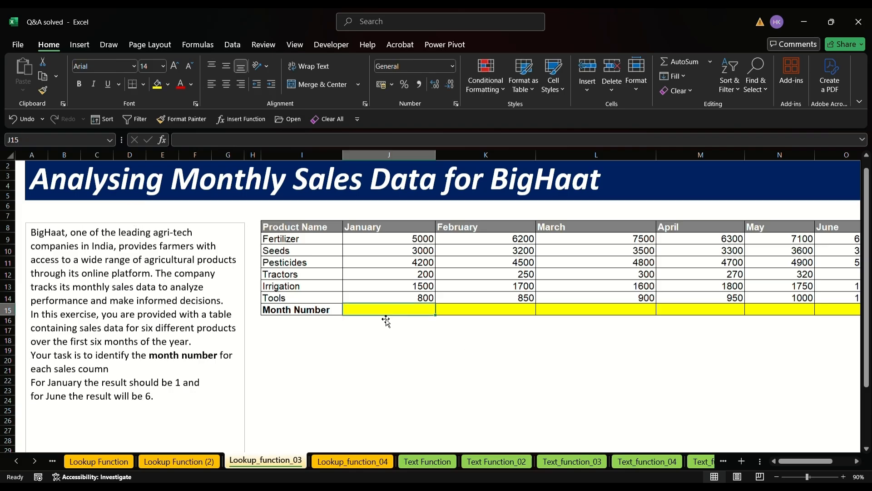
pyautogui.write('=col')
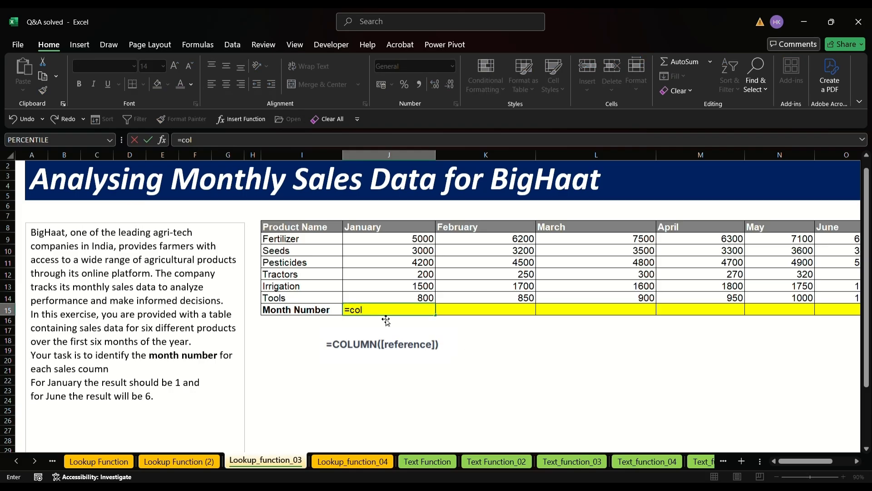
pyautogui.press('Tab')
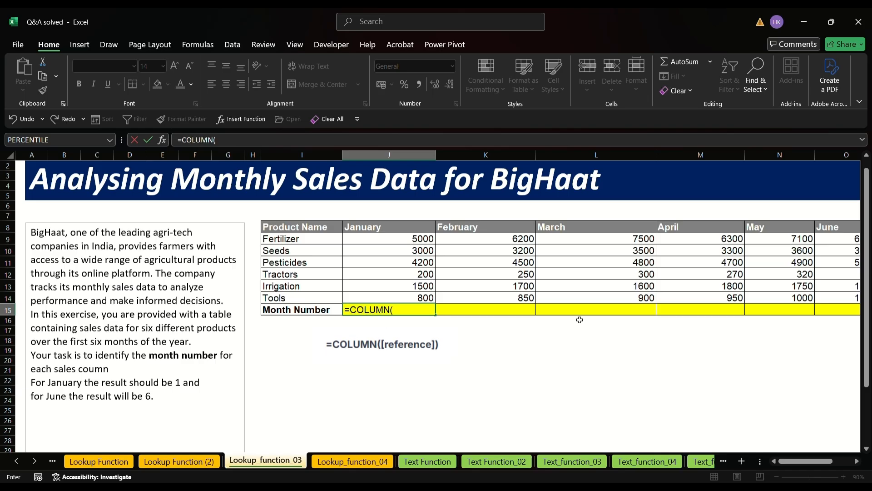
pyautogui.click(389, 229)
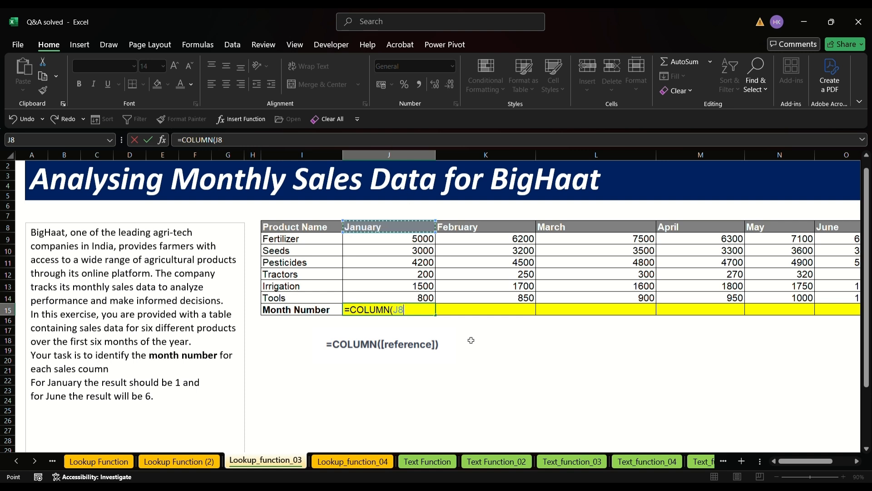
pyautogui.write(')')
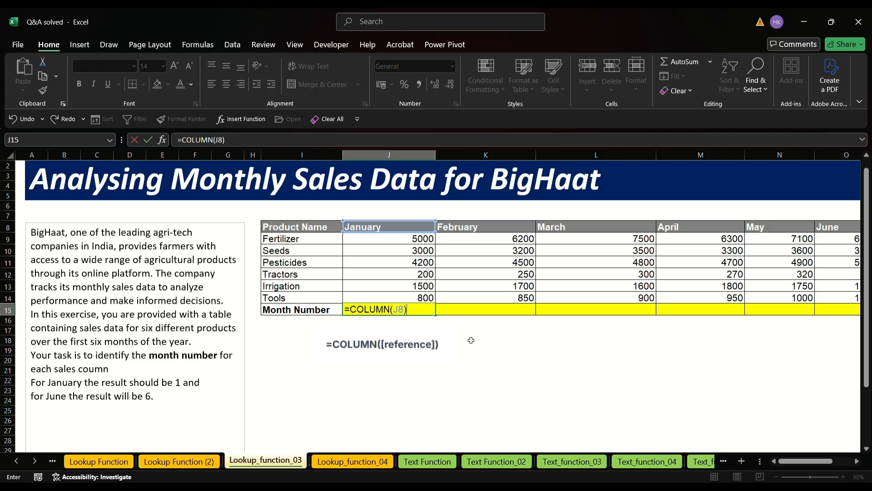
pyautogui.press('Return')
# Step: Subtract 9 in January's Month Number formula so that J15 contains =COLUMN(J8)-9
pyautogui.click(411, 312)
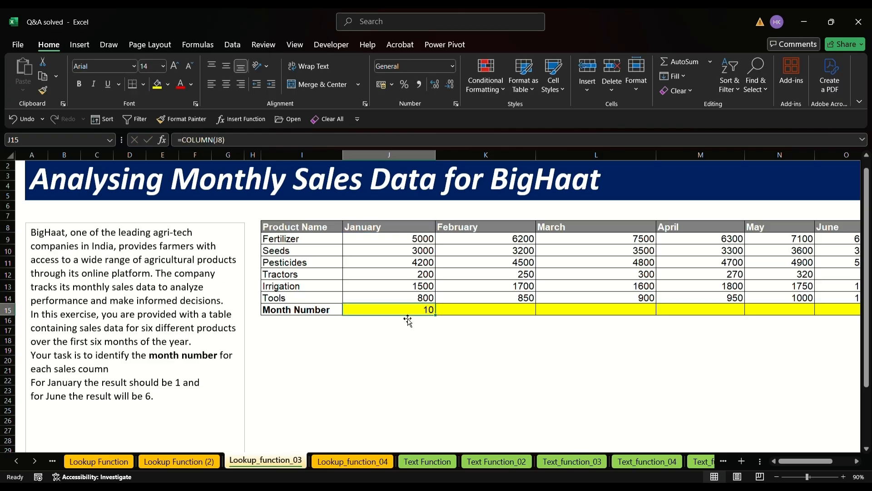
pyautogui.doubleClick(389, 312)
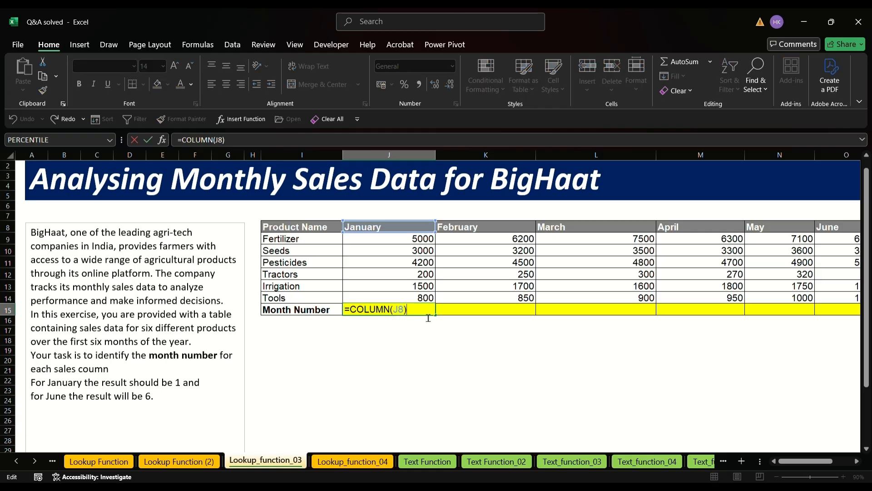
pyautogui.write('-9')
pyautogui.press('Return')
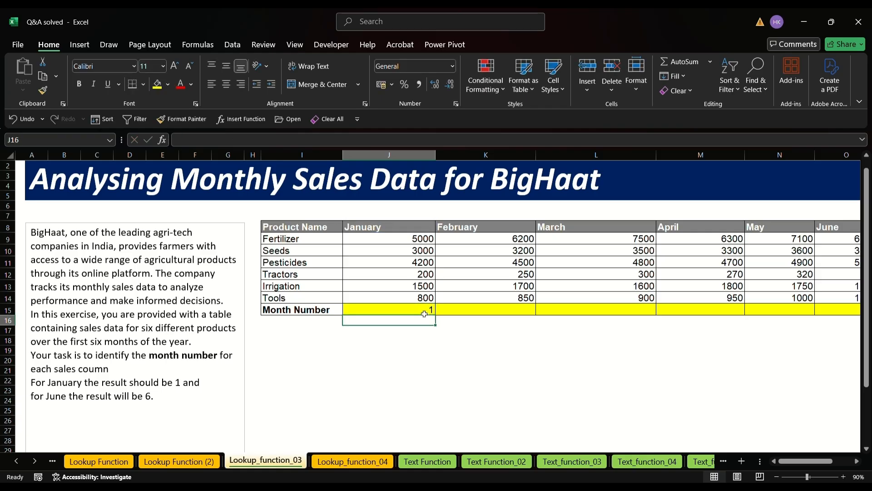
# Step: Fill the January month number formula from J15 across the Month Number row through June
pyautogui.click(424, 313)
pyautogui.hscroll(3, 408, 310)
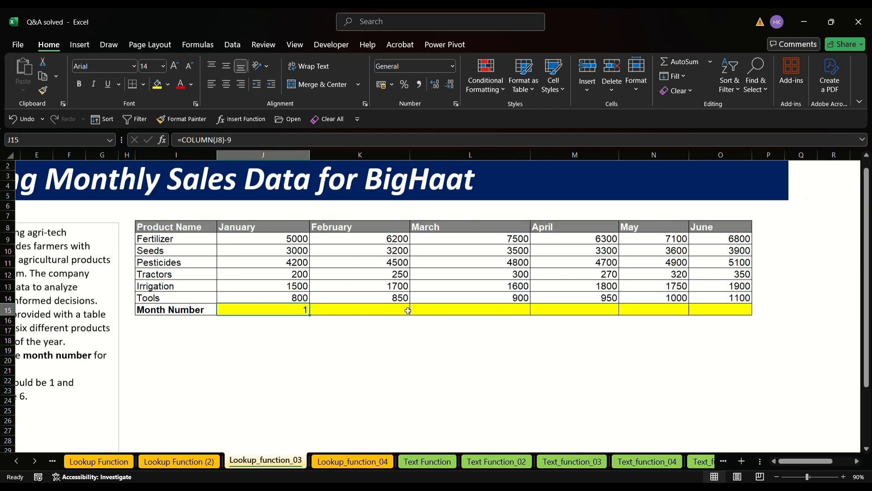
pyautogui.moveTo(288, 310); pyautogui.dragTo(731, 322)
pyautogui.click(328, 352)
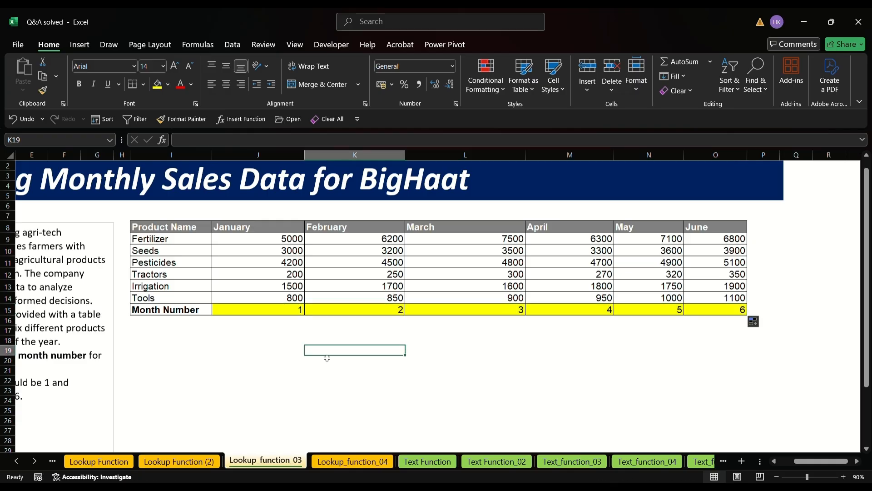
# Step: Check the copied month number formulas in the Month Number row from February to June
pyautogui.click(375, 310)
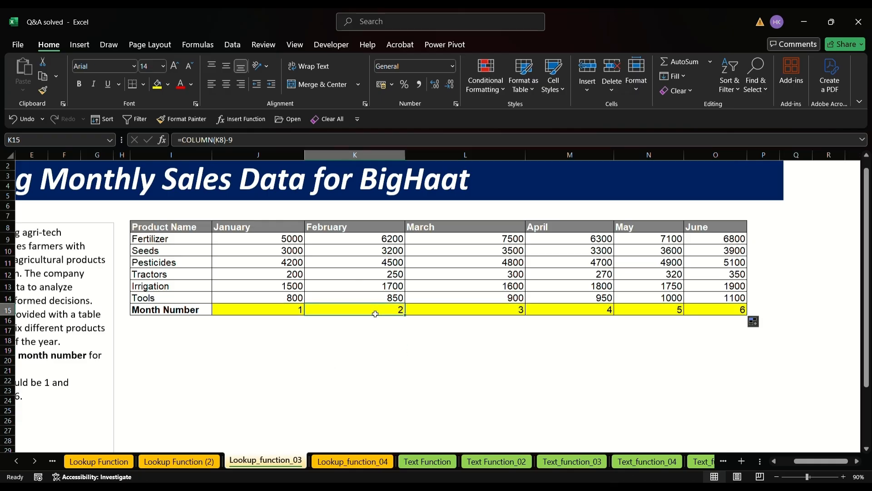
pyautogui.click(505, 311)
pyautogui.click(586, 313)
pyautogui.click(664, 313)
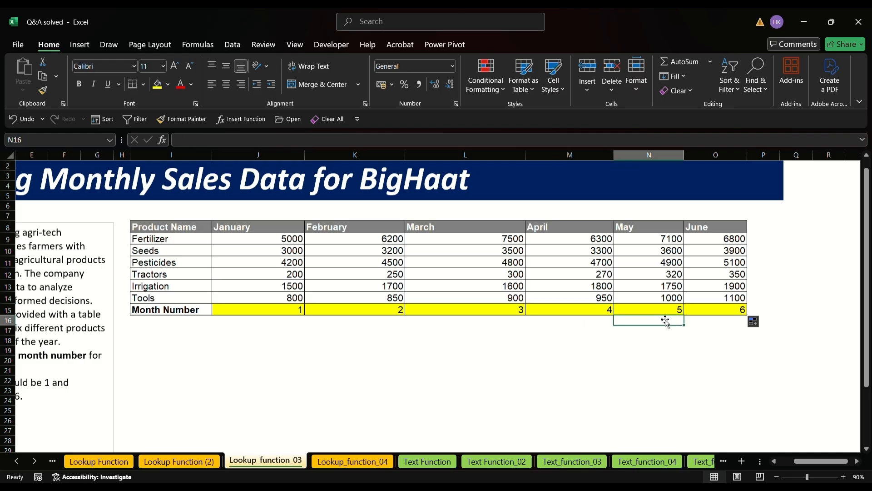
pyautogui.click(725, 309)
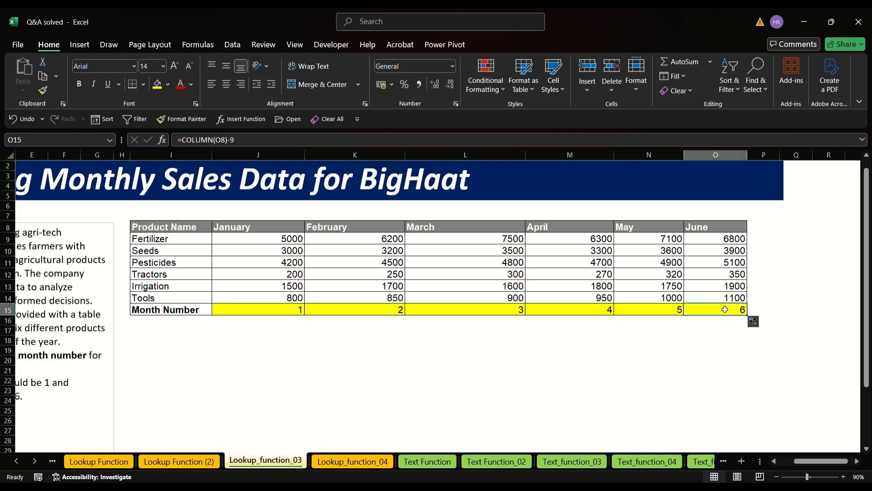
pyautogui.hscroll(-3, 725, 310)
pyautogui.click(421, 313)
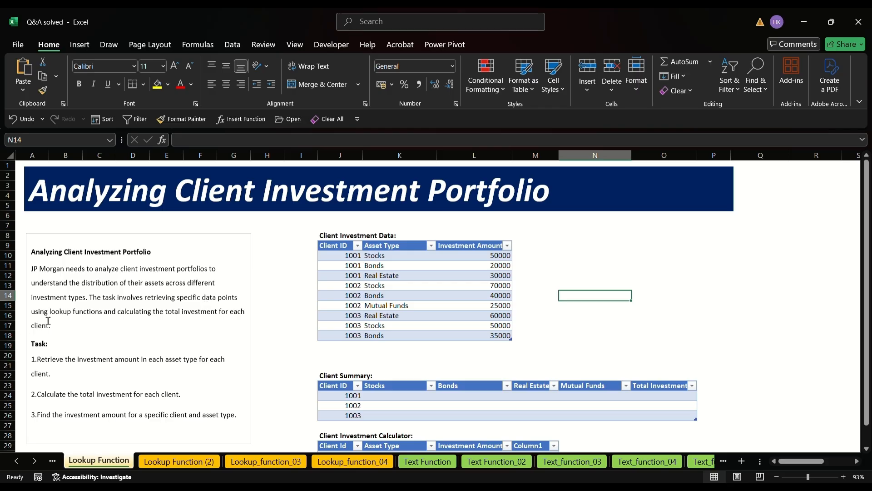
# Step: Read the three tasks in the Analyzing Client Investment Portfolio text on the Lookup Function sheet
pyautogui.scroll(5, 84, 351)
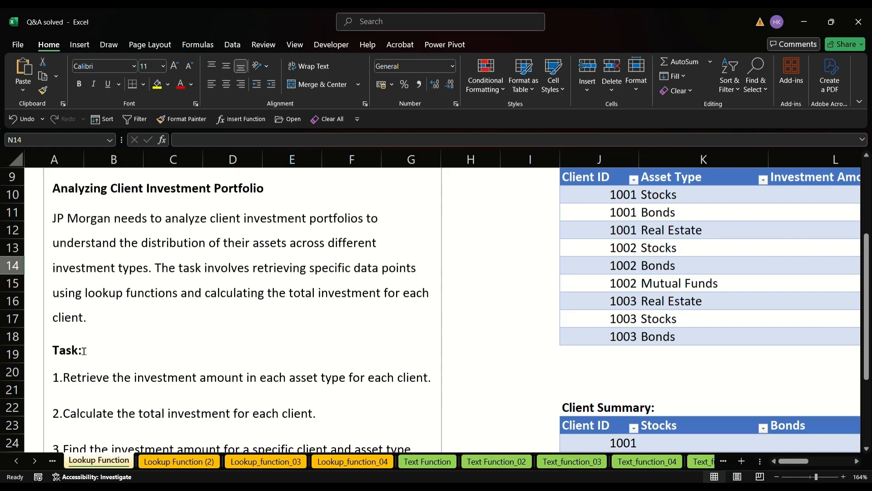
pyautogui.scroll(-2, 85, 350)
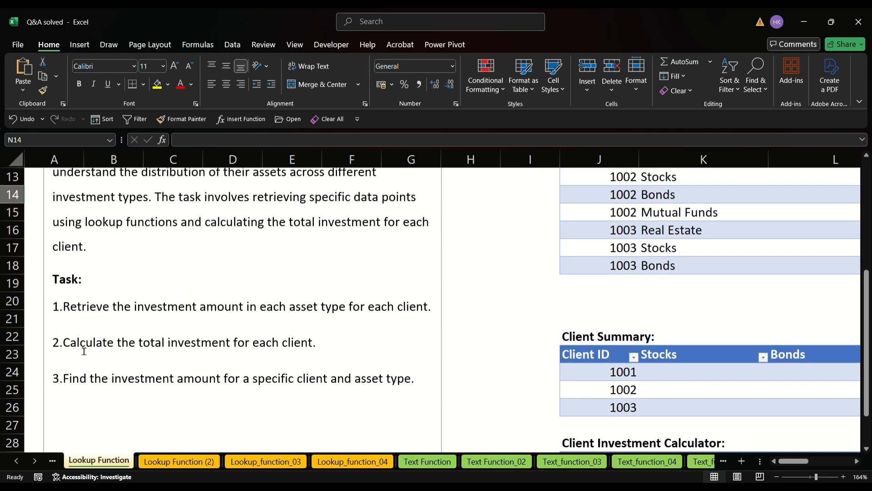
pyautogui.tripleClick(64, 306)
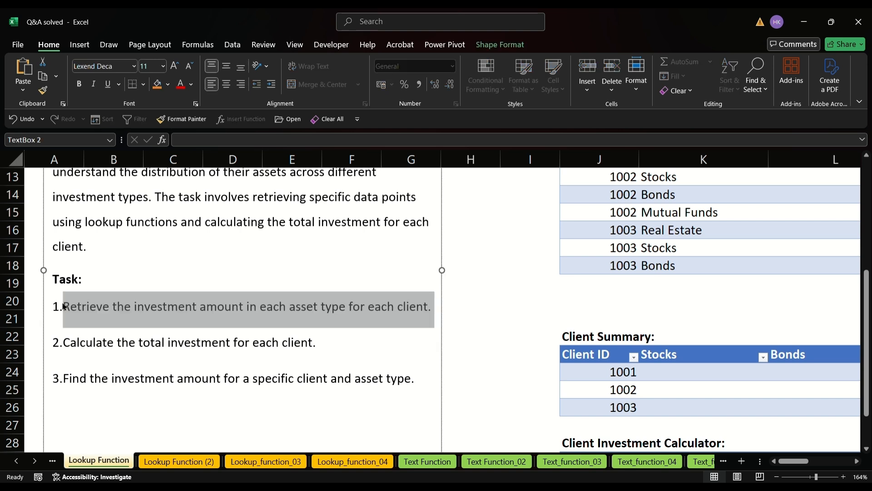
pyautogui.click(286, 330)
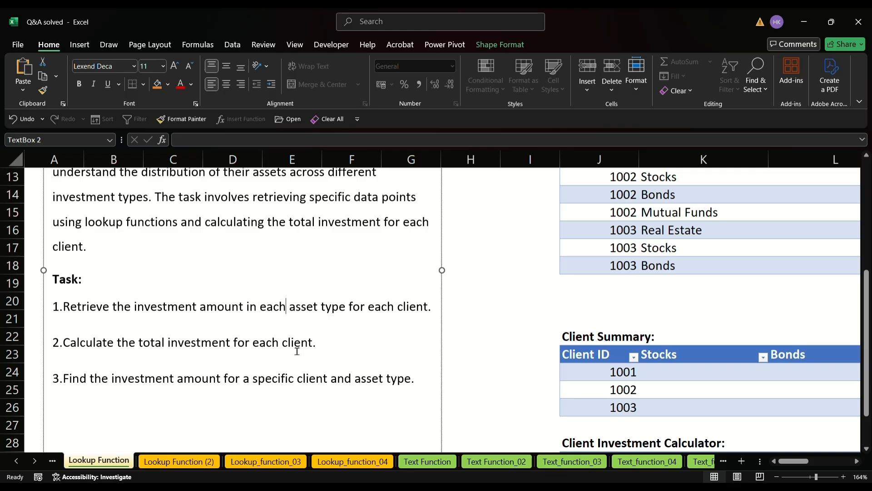
pyautogui.scroll(-1, 297, 351)
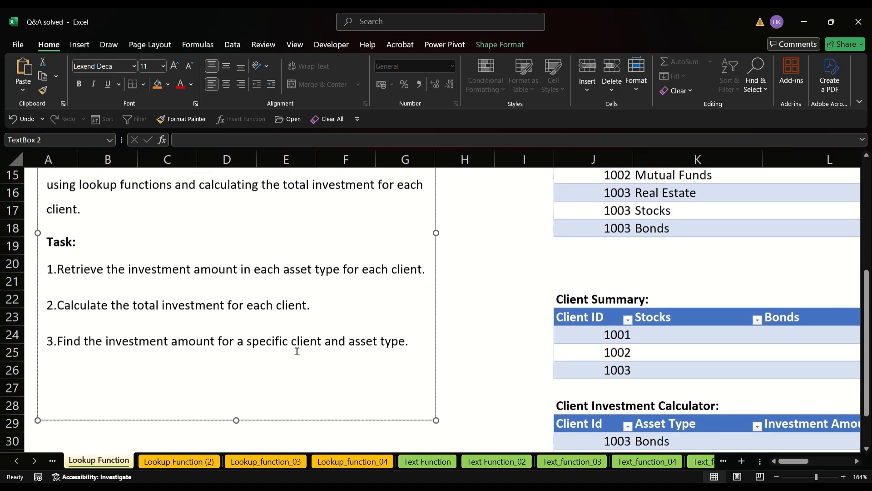
# Step: Examine the Client Investment Data table's asset types and the blank Client Summary and Client Investment Calculator tables
pyautogui.scroll(-5, 297, 351)
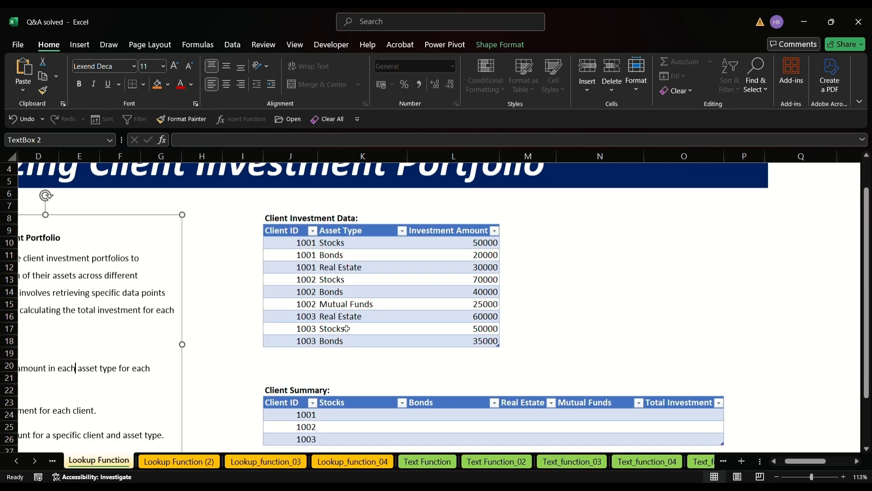
pyautogui.moveTo(286, 230); pyautogui.dragTo(496, 341)
pyautogui.click(535, 347)
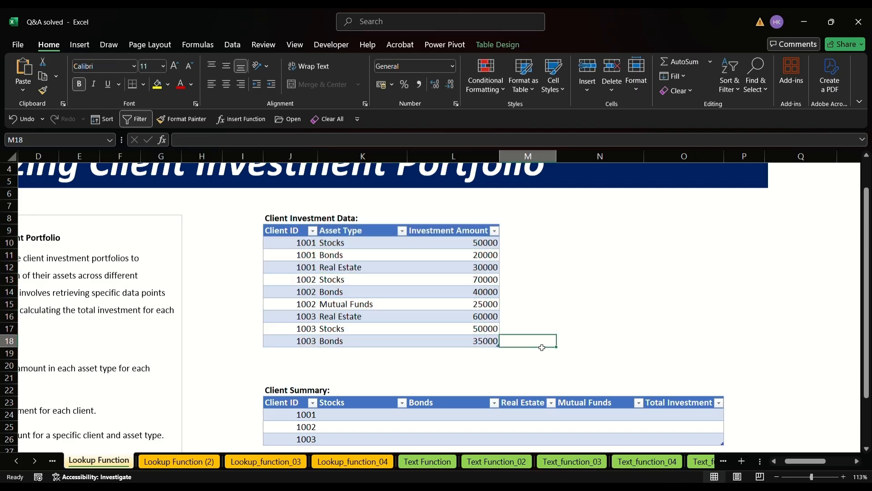
pyautogui.scroll(-5, 541, 347)
pyautogui.hscroll(2, 540, 347)
pyautogui.hscroll(2, 542, 347)
pyautogui.hscroll(-1, 542, 347)
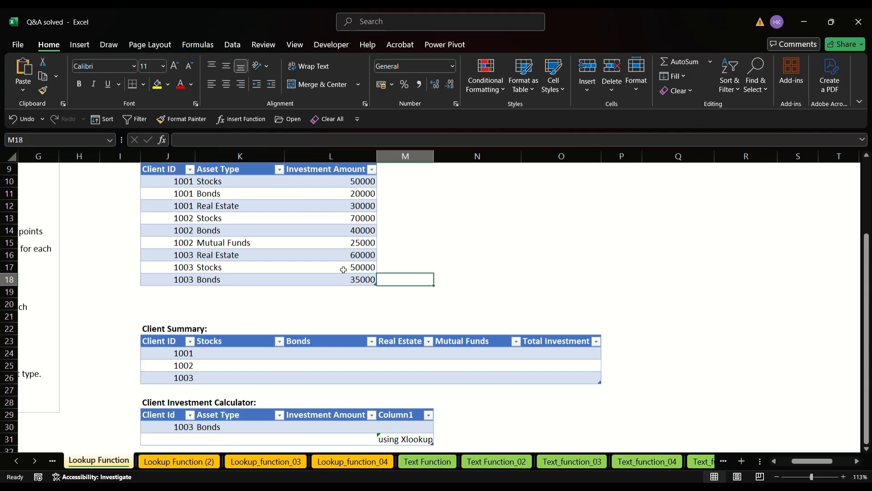
pyautogui.moveTo(212, 184); pyautogui.dragTo(219, 208)
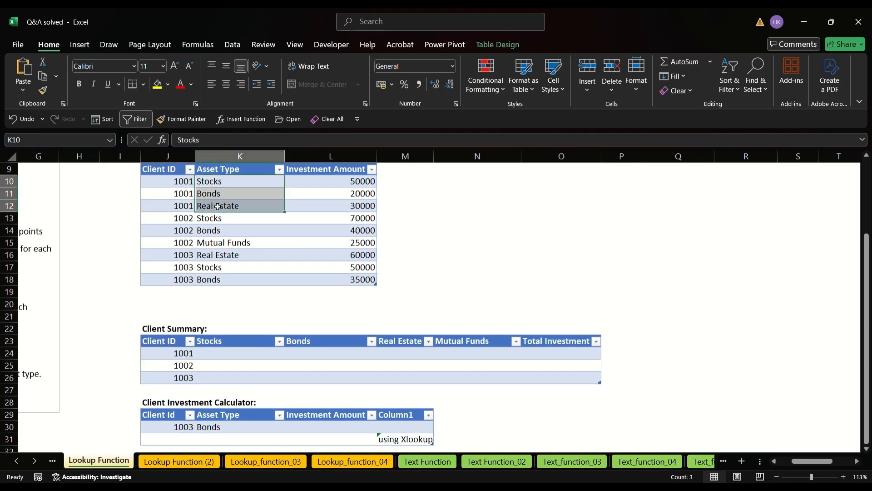
pyautogui.click(243, 255)
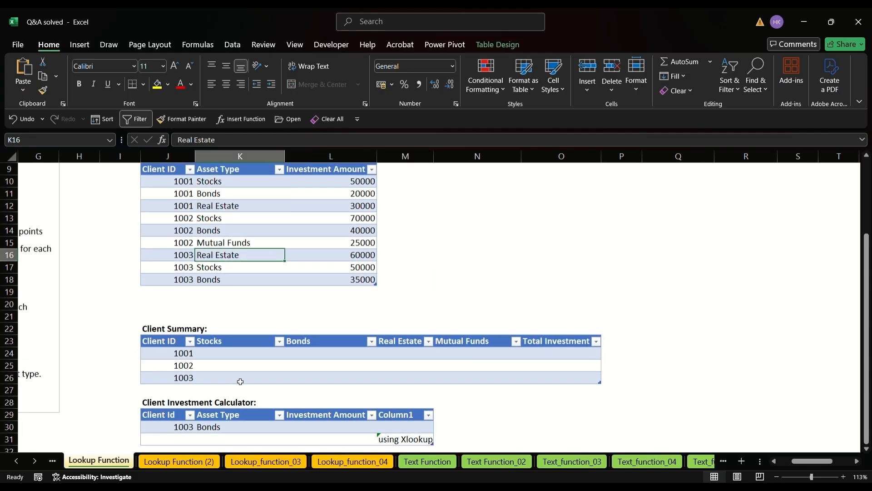
pyautogui.moveTo(228, 356); pyautogui.dragTo(576, 387)
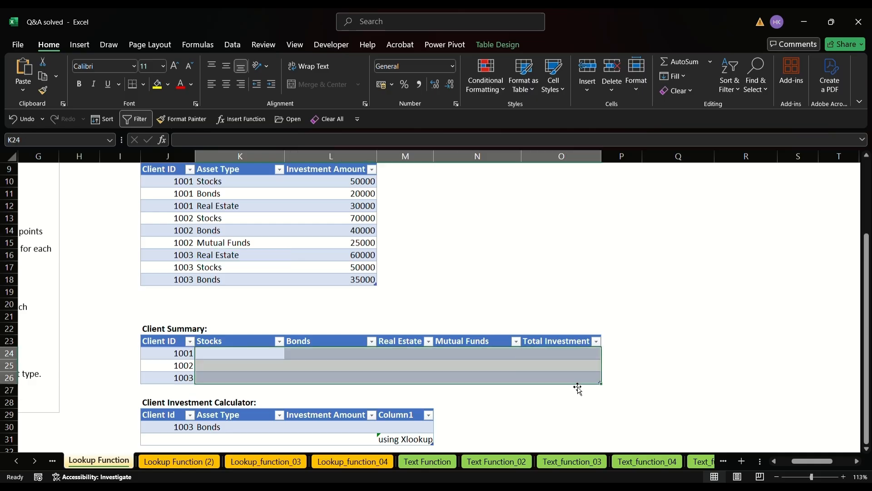
pyautogui.click(497, 241)
pyautogui.scroll(-1, 496, 241)
pyautogui.scroll(-2, 498, 241)
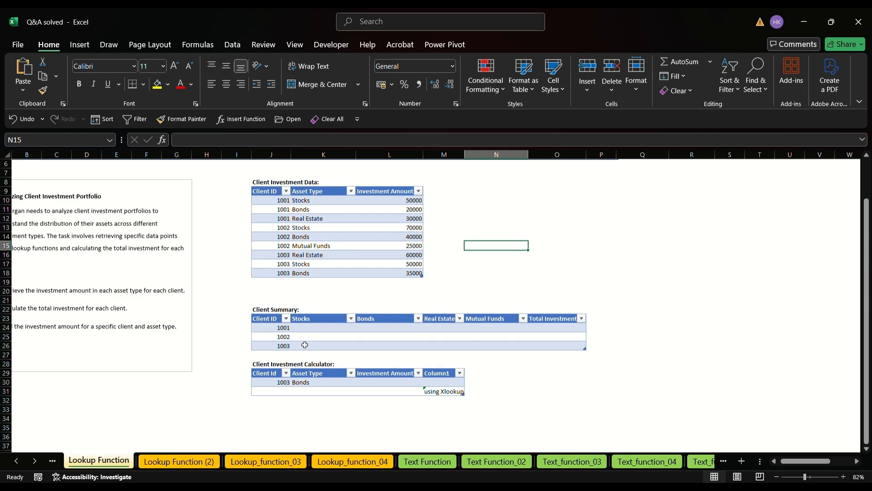
pyautogui.scroll(2, 304, 345)
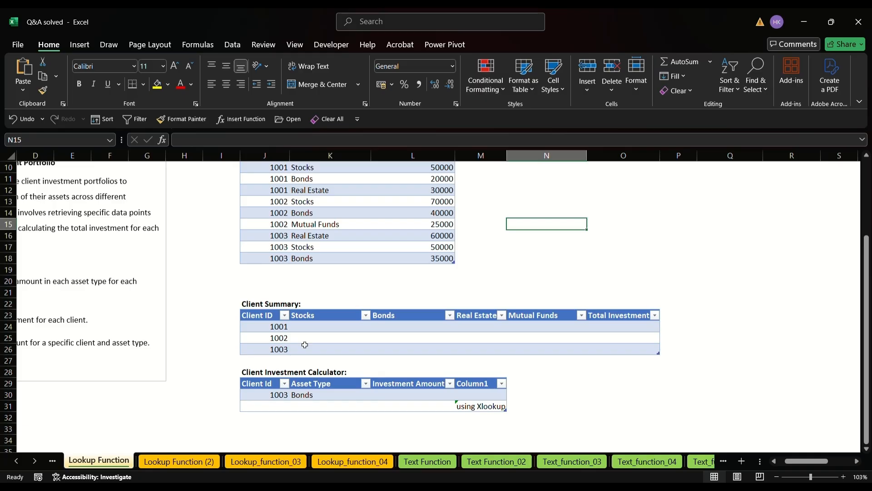
# Step: Review the Client Summary table's client IDs and asset type columns, comparing them with the task description
pyautogui.click(326, 331)
pyautogui.scroll(1, 326, 334)
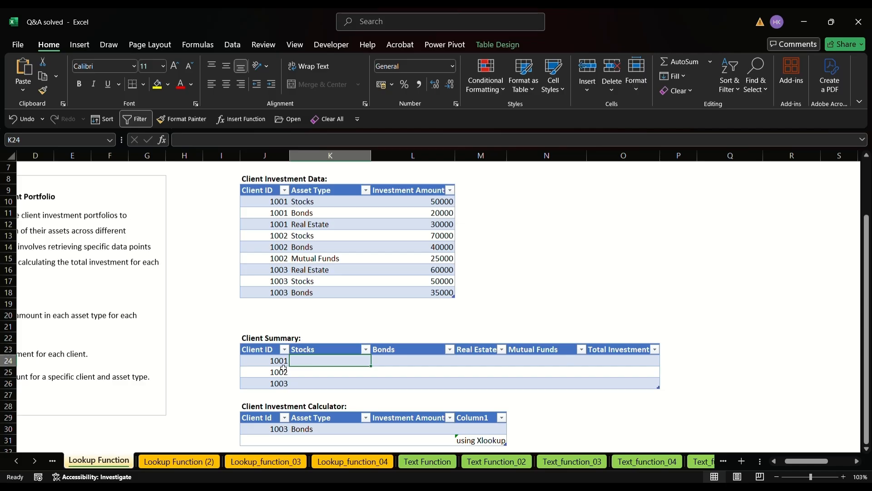
pyautogui.moveTo(272, 362); pyautogui.dragTo(284, 393)
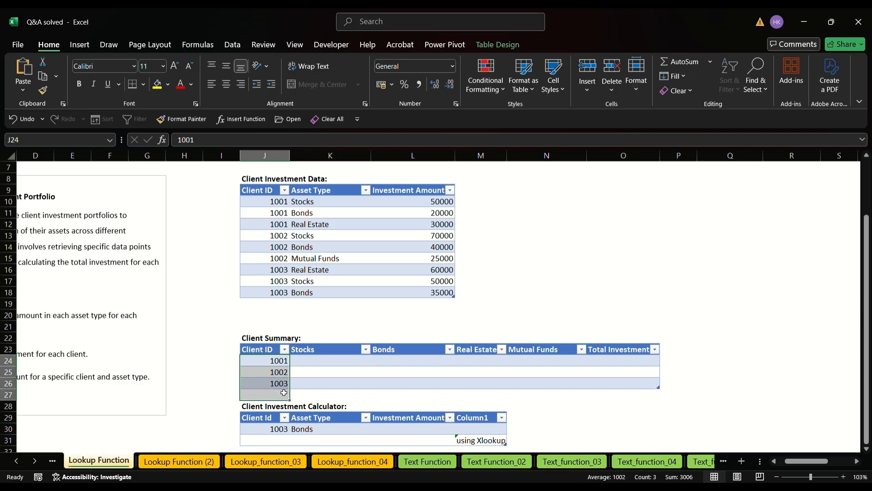
pyautogui.click(319, 354)
pyautogui.moveTo(320, 354); pyautogui.dragTo(554, 351)
pyautogui.click(615, 291)
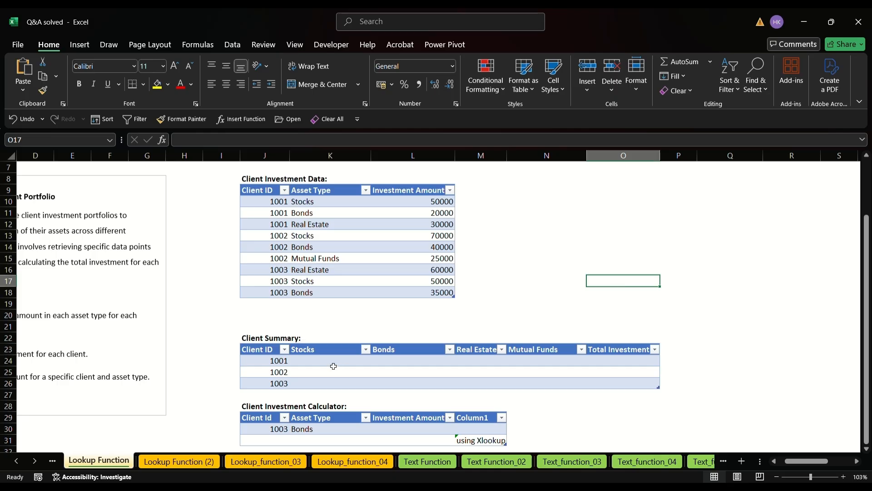
pyautogui.hscroll(-2, 331, 365)
pyautogui.scroll(1, 331, 365)
pyautogui.scroll(-1, 331, 365)
pyautogui.scroll(-1, 354, 365)
pyautogui.hscroll(1, 354, 365)
pyautogui.click(381, 365)
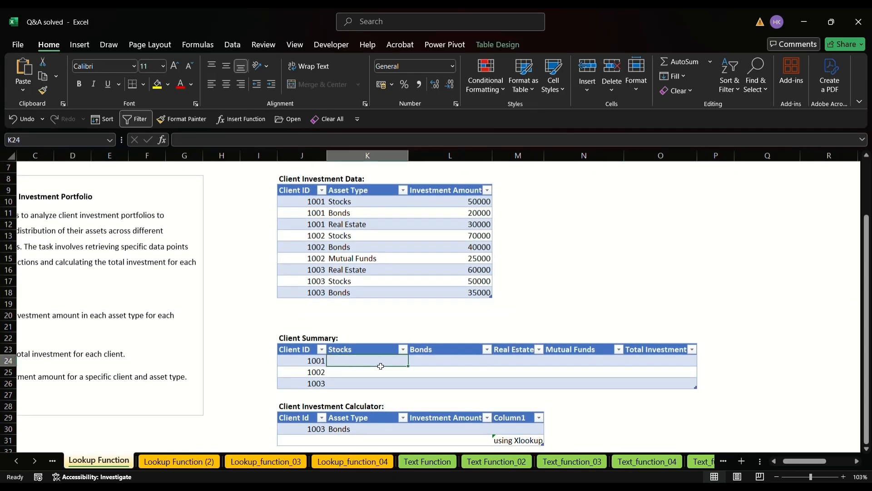
pyautogui.write('=INDEX(')
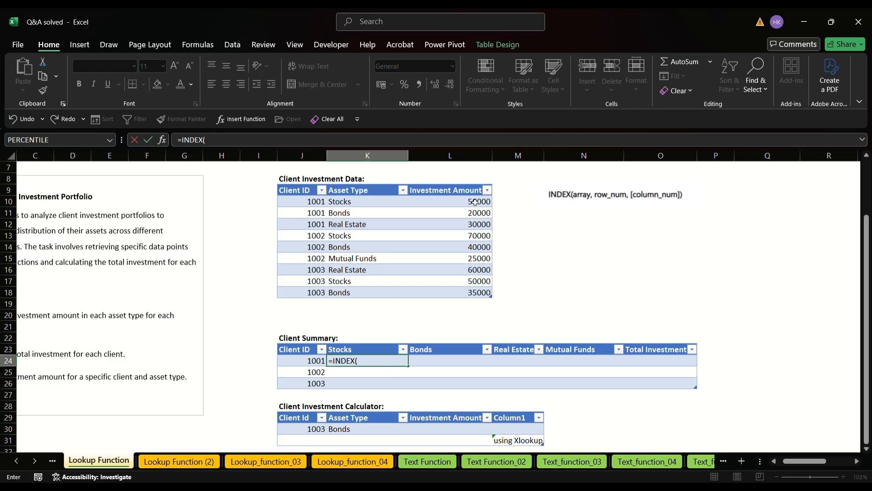
pyautogui.moveTo(474, 201); pyautogui.dragTo(466, 294)
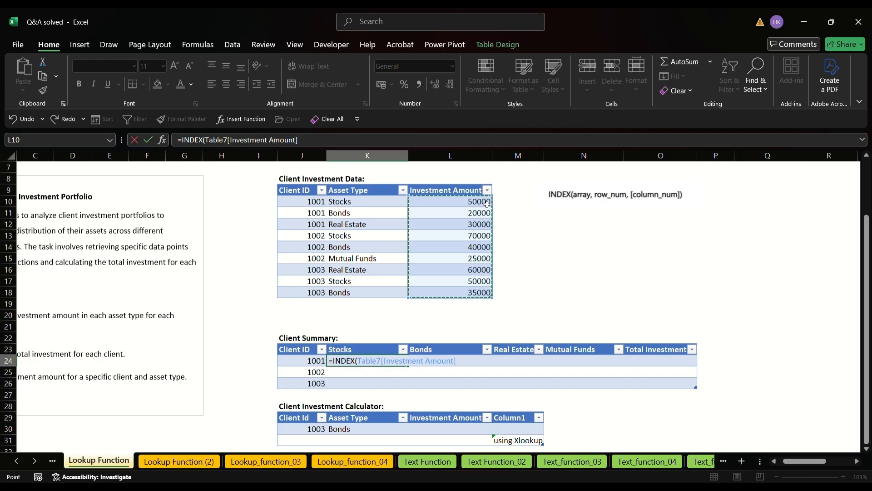
pyautogui.press('BackSpace')
pyautogui.press('BackSpace')
pyautogui.press('BackSpace')
pyautogui.press('BackSpace')
pyautogui.press('BackSpace')
pyautogui.press('BackSpace')
pyautogui.press('BackSpace')
pyautogui.press('BackSpace')
pyautogui.press('BackSpace')
pyautogui.press('BackSpace')
pyautogui.press('BackSpace')
pyautogui.press('BackSpace')
pyautogui.press('BackSpace')
pyautogui.press('BackSpace')
pyautogui.press('BackSpace')
pyautogui.press('BackSpace')
pyautogui.press('BackSpace')
pyautogui.press('BackSpace')
pyautogui.press('BackSpace')
pyautogui.press('BackSpace')
pyautogui.press('BackSpace')
pyautogui.press('BackSpace')
pyautogui.press('BackSpace')
pyautogui.press('BackSpace')
pyautogui.press('BackSpace')
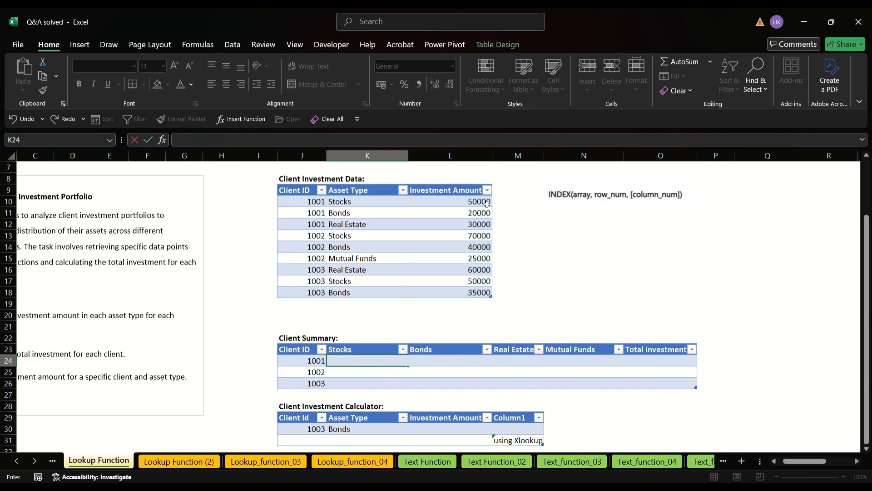
# Step: Convert both the Client Investment Data table and the Client Summary table to normal ranges
pyautogui.click(374, 223)
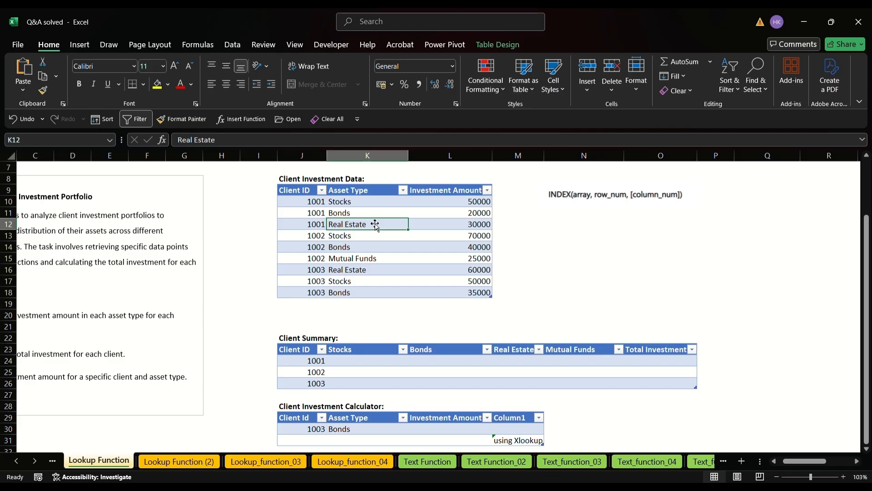
pyautogui.click(498, 45)
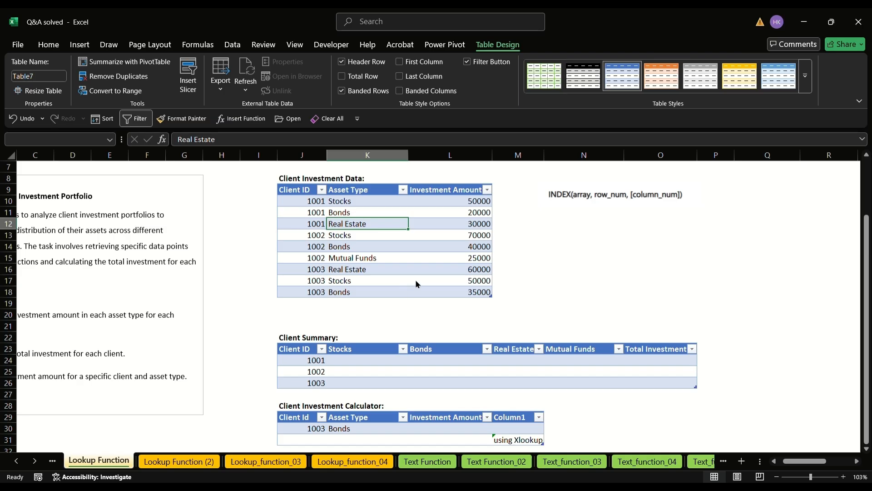
pyautogui.press('Return')
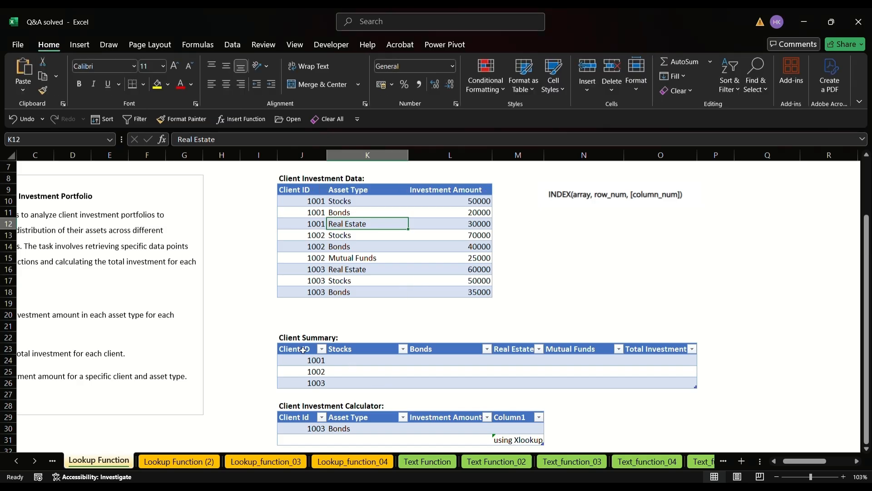
pyautogui.click(448, 372)
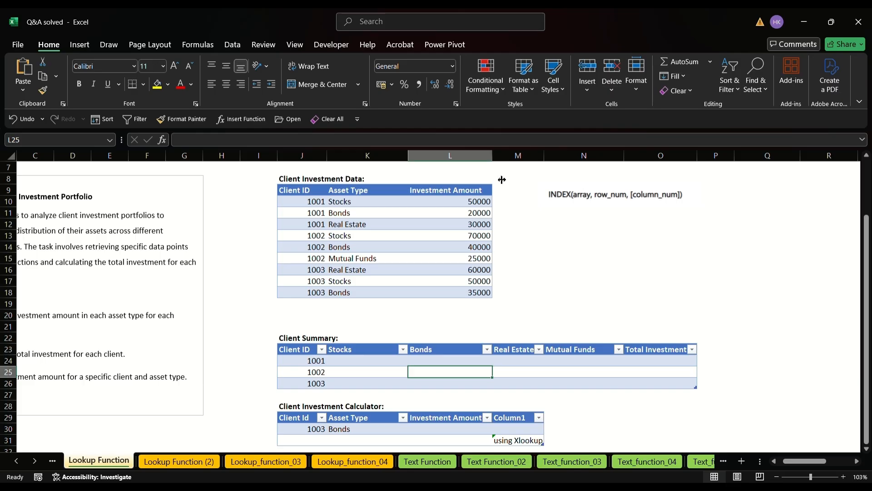
pyautogui.click(359, 371)
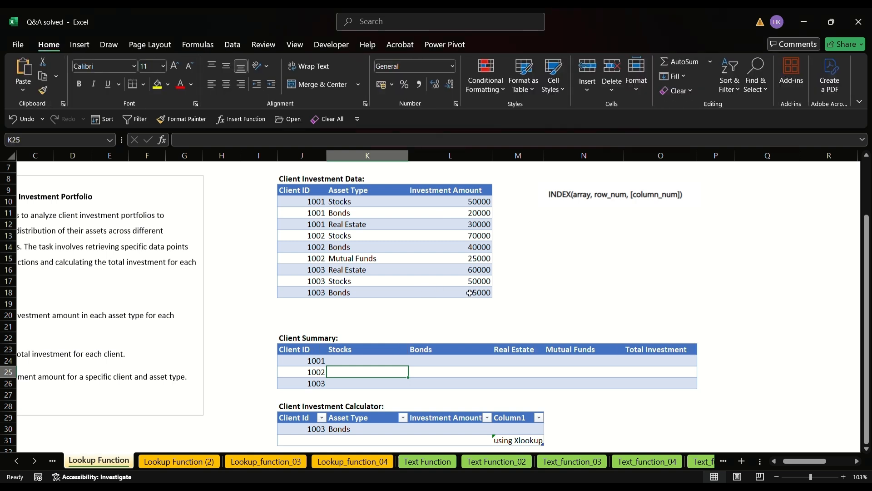
pyautogui.moveTo(325, 355); pyautogui.dragTo(683, 384)
pyautogui.click(405, 213)
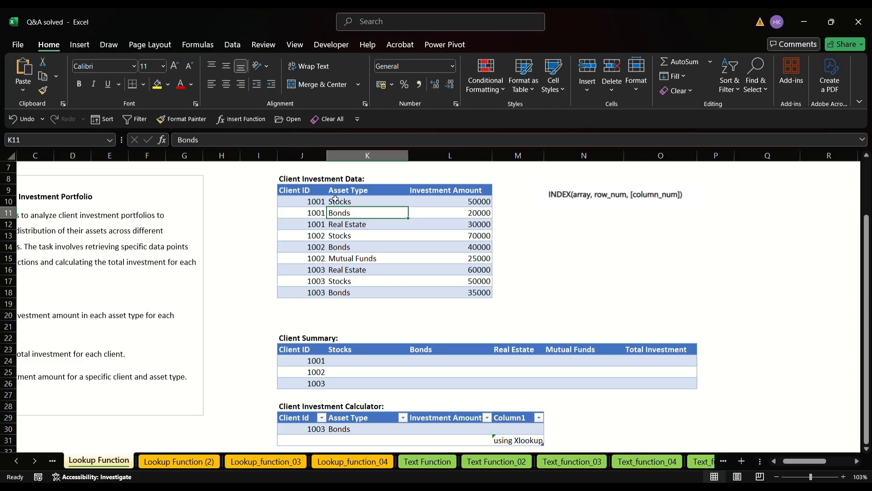
# Step: Begin an INDEX formula in K24 for client 1001's Stocks, using the absolute Investment Amount range $L$10:$L$18 as the array
pyautogui.click(375, 361)
pyautogui.write('=')
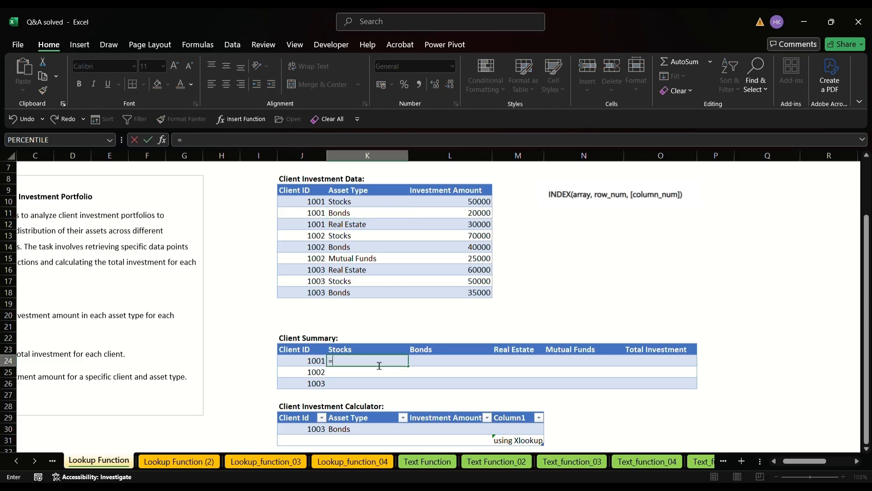
pyautogui.write('inde')
pyautogui.press('Tab')
pyautogui.moveTo(477, 202); pyautogui.dragTo(483, 294)
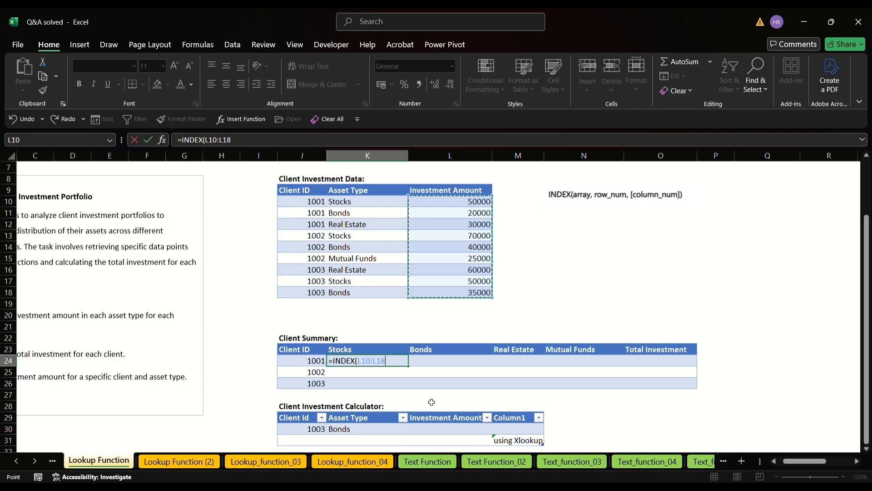
pyautogui.press('F4')
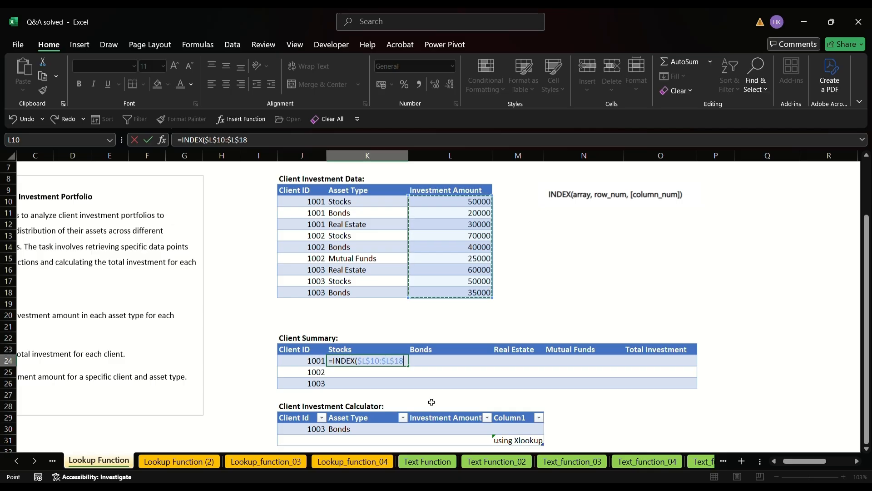
pyautogui.write(',')
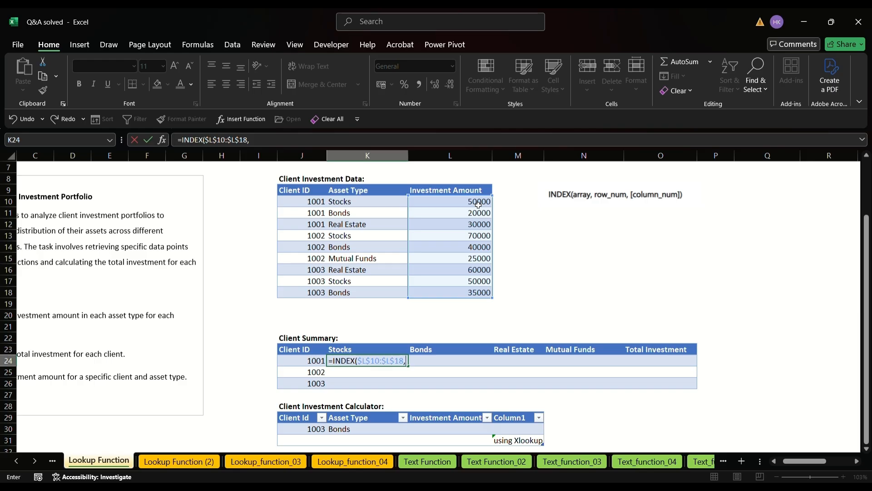
# Step: Add a MATCH function as the row number, with lookup value 1 and the client ID condition $J$10:$J$18=$J$24
pyautogui.write('matc')
pyautogui.press('Tab')
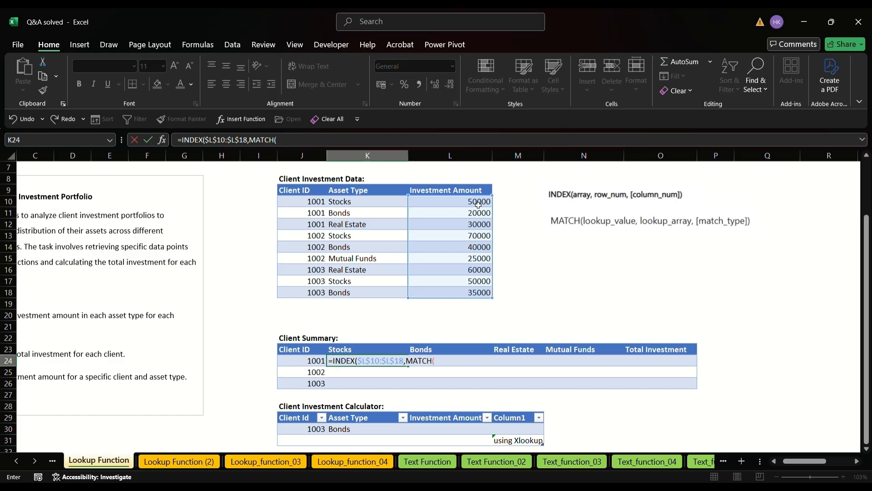
pyautogui.write('1,(')
pyautogui.moveTo(320, 203); pyautogui.dragTo(325, 299)
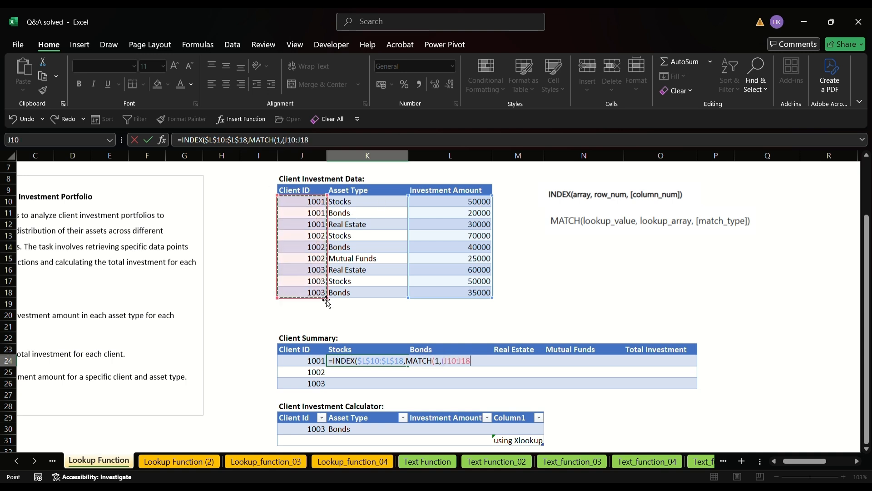
pyautogui.press('F4')
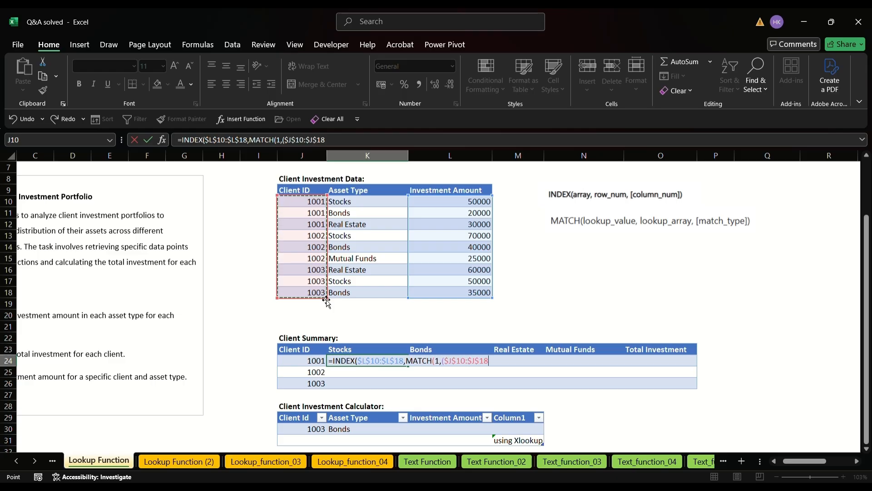
pyautogui.write('=')
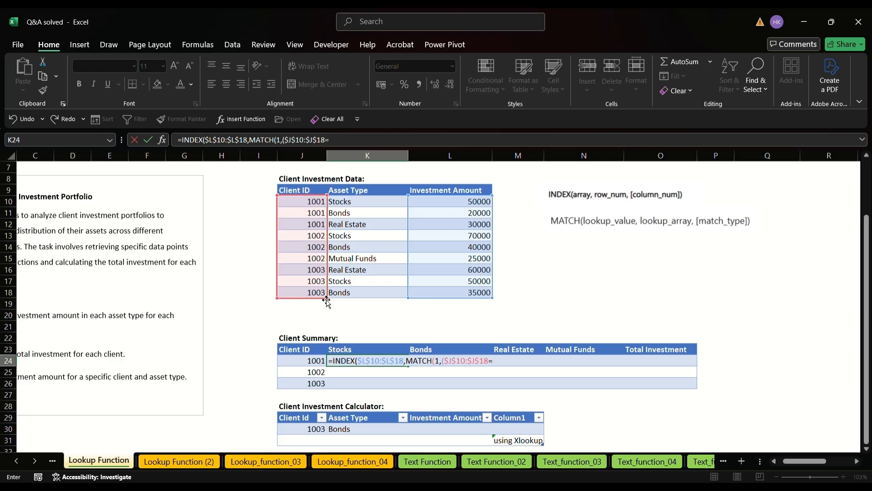
pyautogui.click(302, 361)
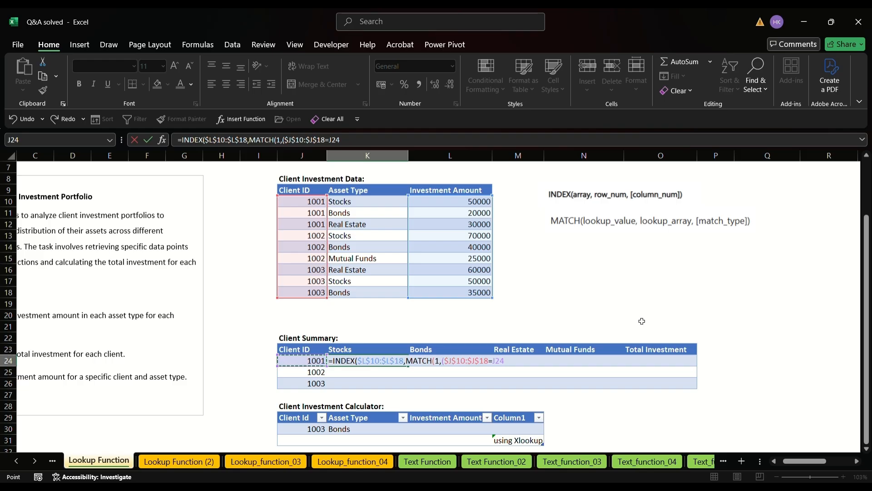
pyautogui.press('F4')
# Step: Multiply by the asset type condition ($K$10:$K$18=K23), set match type 0, and complete the K24 formula
pyautogui.write(')*(')
pyautogui.click(357, 203)
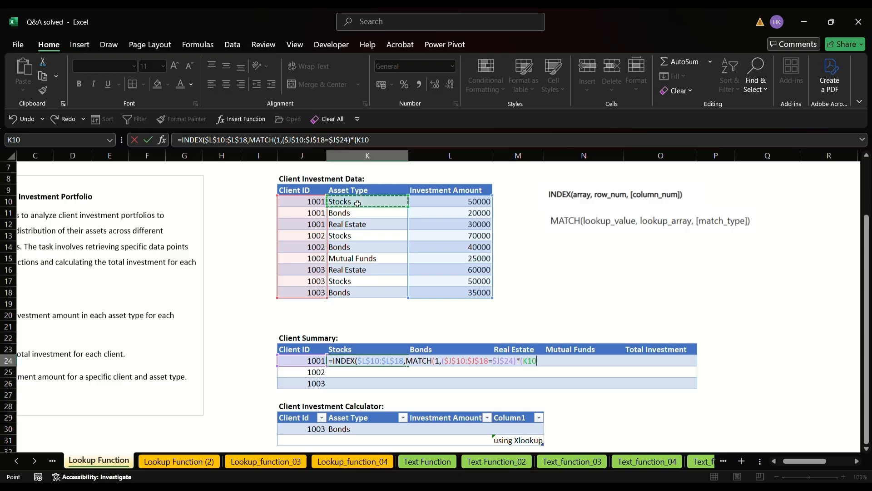
pyautogui.moveTo(358, 204); pyautogui.dragTo(365, 293)
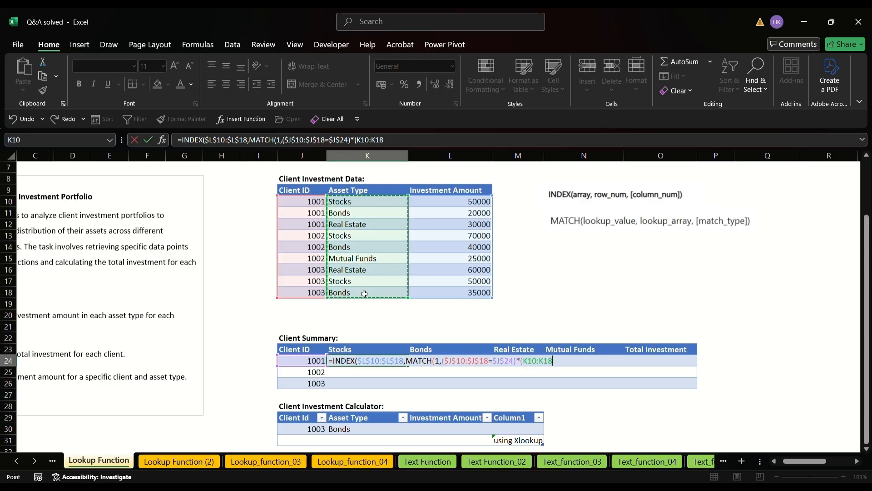
pyautogui.press('F4')
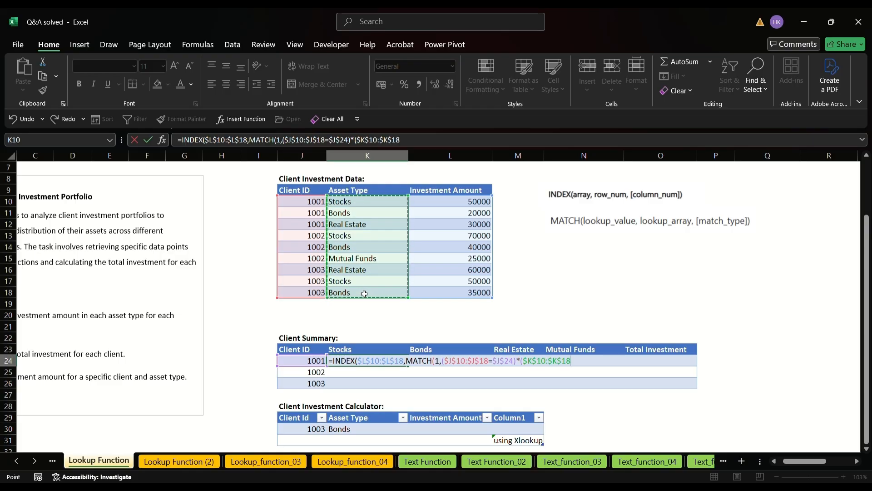
pyautogui.write('=')
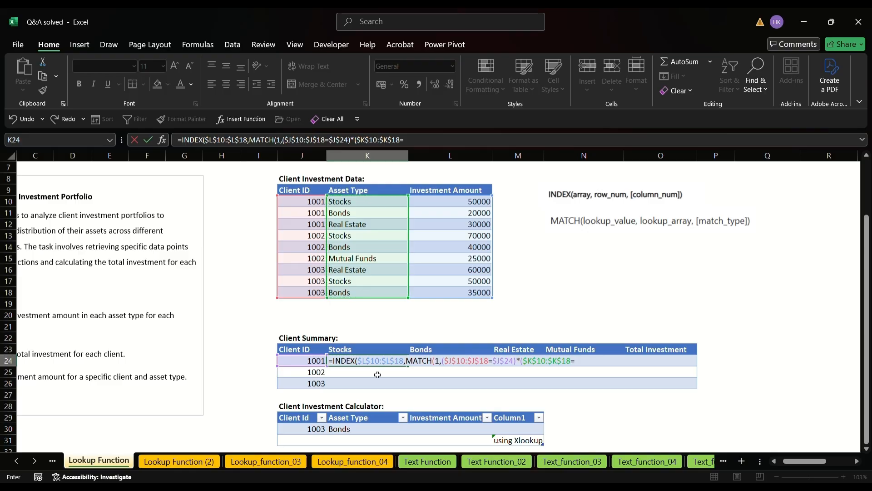
pyautogui.click(360, 352)
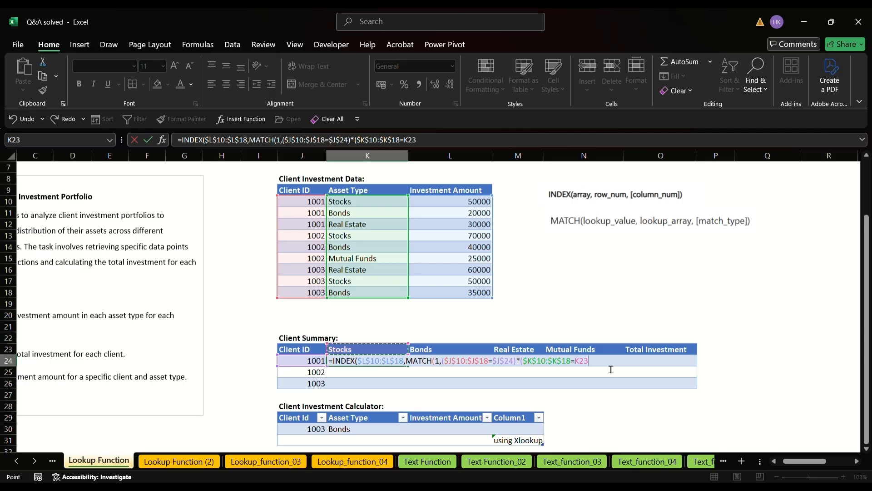
pyautogui.write('),0')
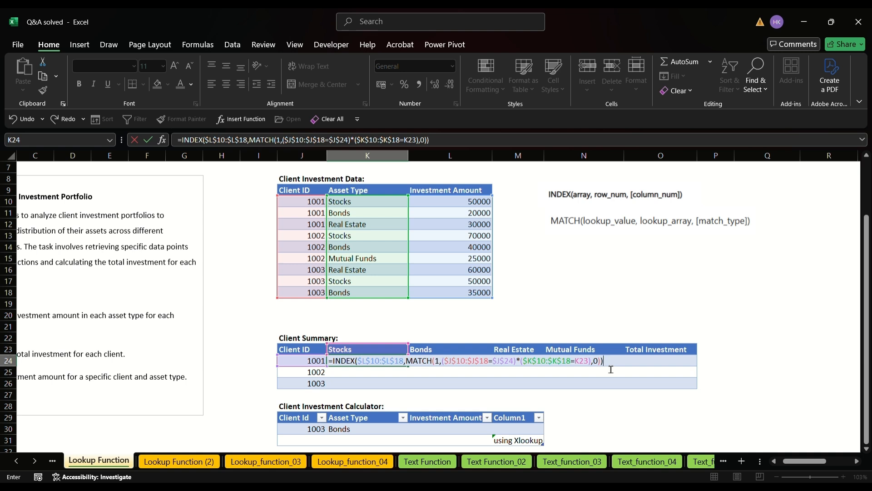
pyautogui.press('Return')
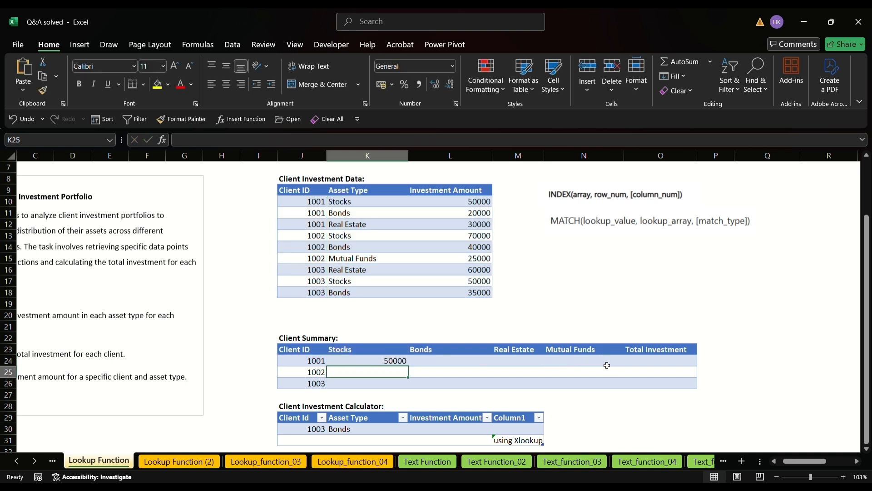
# Step: Fill client 1001's Stocks formula across Bonds, Real Estate and Mutual Funds, and check the results against the Client Investment Data
pyautogui.click(400, 362)
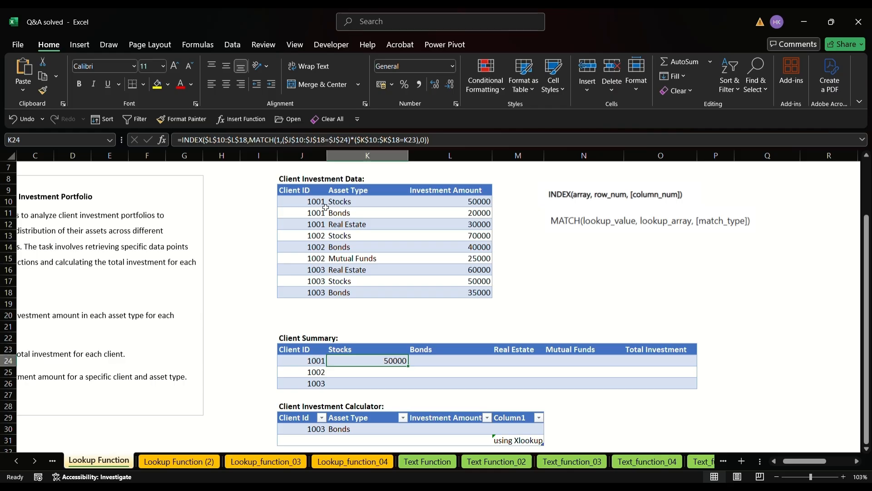
pyautogui.moveTo(323, 205); pyautogui.dragTo(482, 206)
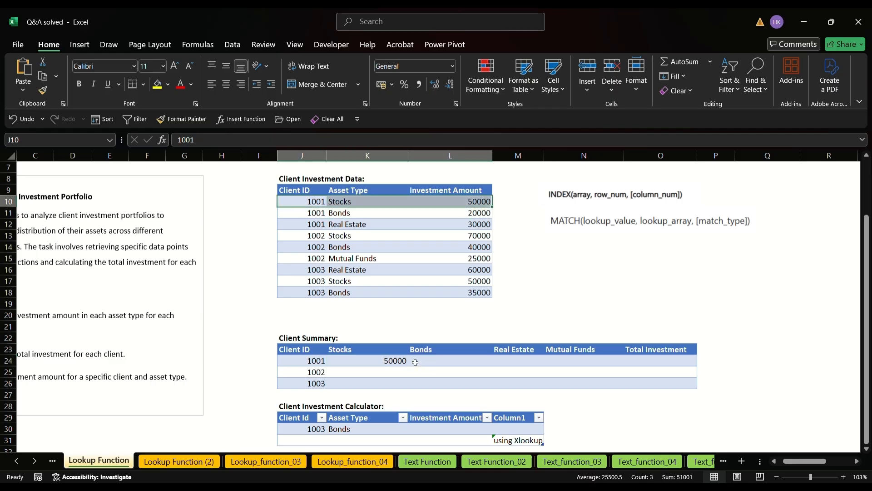
pyautogui.click(387, 360)
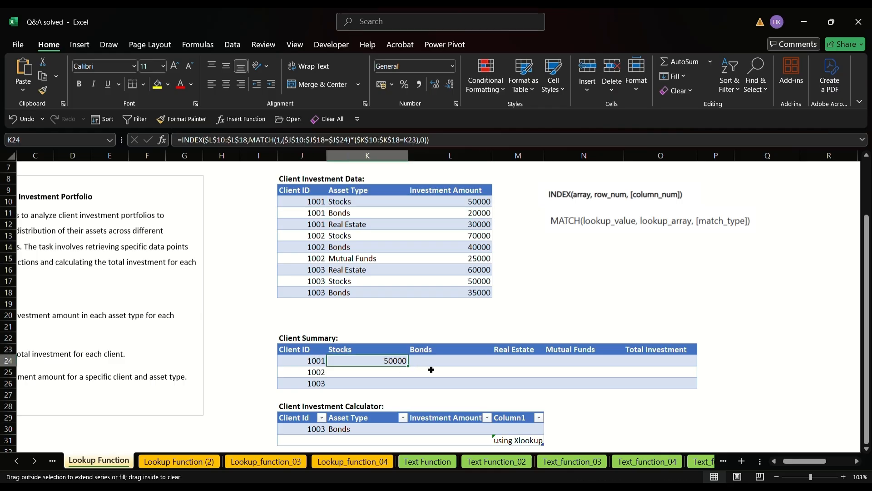
pyautogui.moveTo(431, 369); pyautogui.dragTo(629, 369)
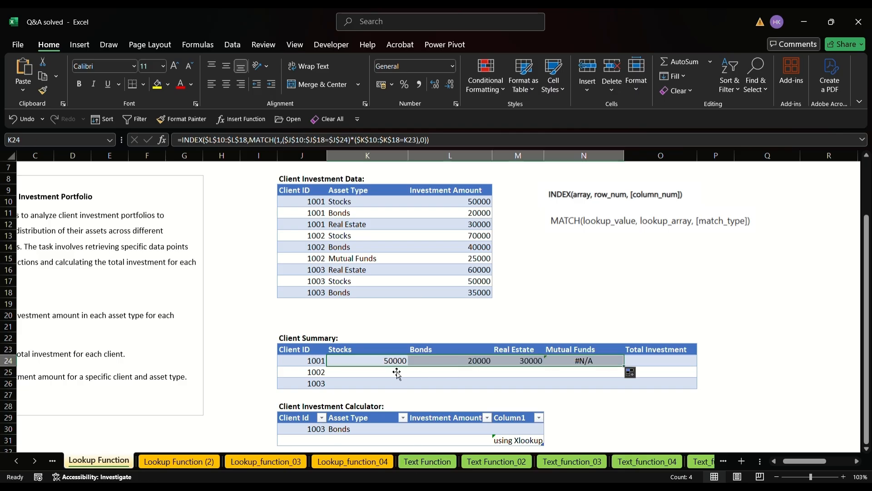
pyautogui.click(466, 365)
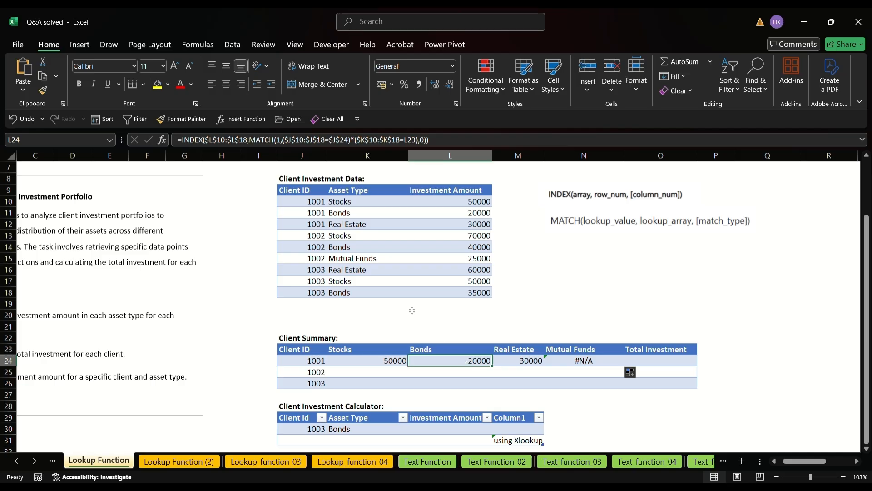
pyautogui.click(345, 215)
pyautogui.click(540, 366)
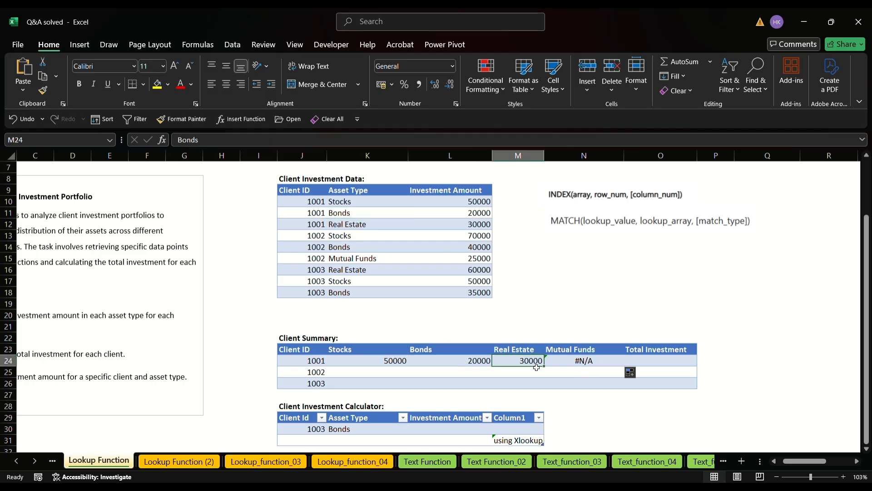
# Step: Check the first client's Real Estate and Mutual Funds results in row 24 against that client's rows in the Client Investment Data
pyautogui.click(370, 225)
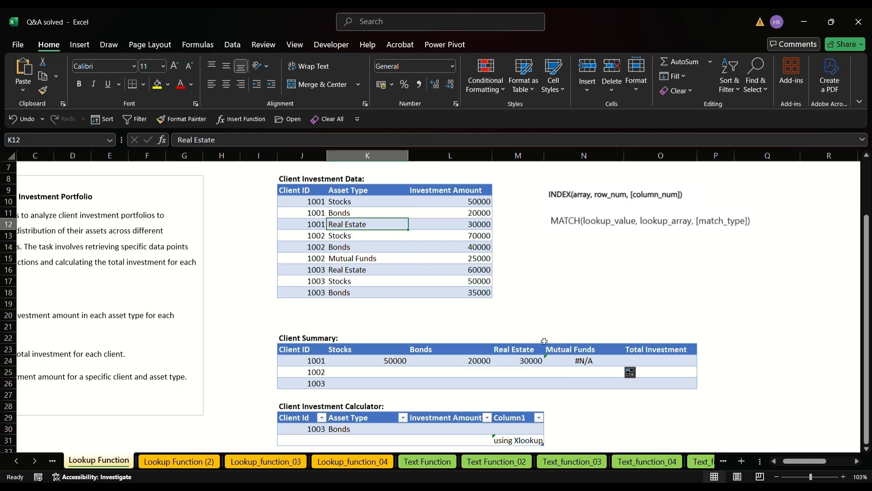
pyautogui.click(592, 361)
pyautogui.moveTo(312, 202); pyautogui.dragTo(313, 225)
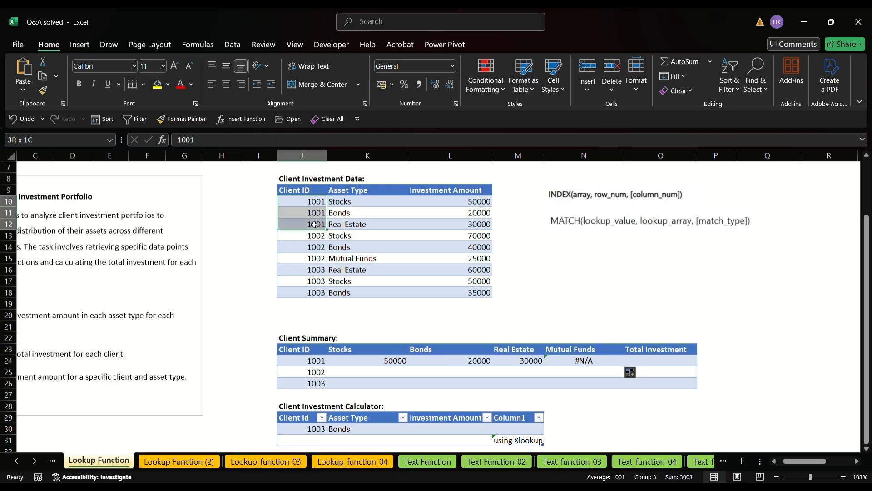
pyautogui.click(598, 363)
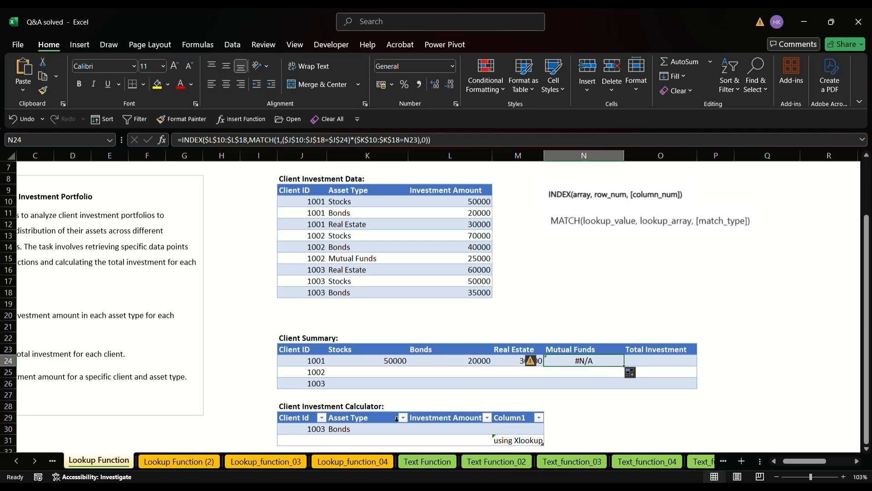
pyautogui.moveTo(377, 363); pyautogui.dragTo(627, 367)
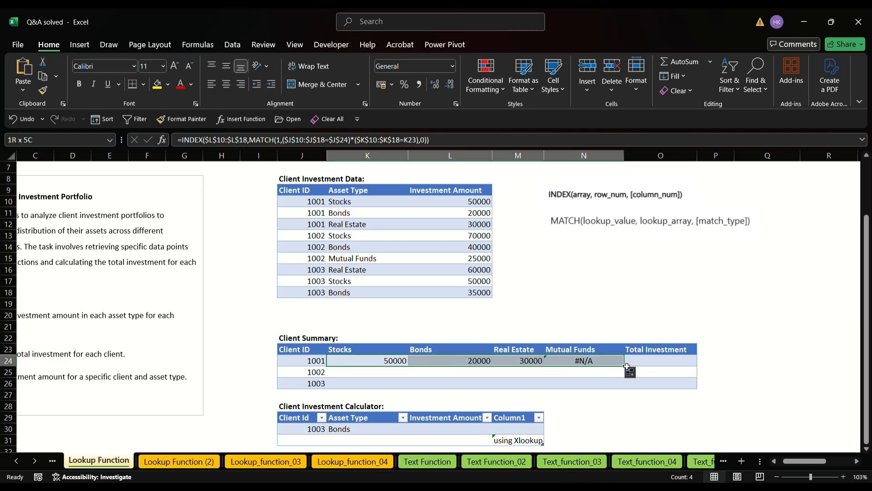
pyautogui.click(608, 365)
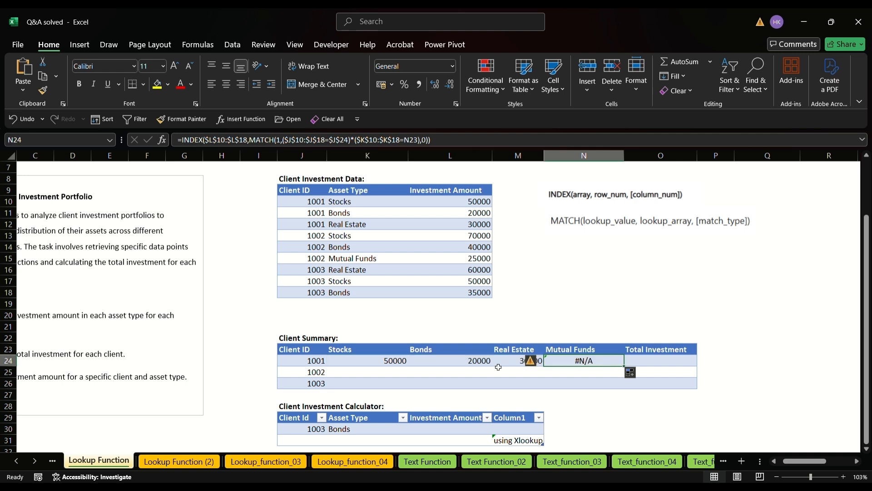
# Step: Wrap the Stocks formula in K24 in an IFNA function, placing the existing INDEX and MATCH expression as its value
pyautogui.doubleClick(370, 367)
pyautogui.press('Left')
pyautogui.press('Left')
pyautogui.press('Left')
pyautogui.press('Left')
pyautogui.press('Left')
pyautogui.press('Left')
pyautogui.press('Left')
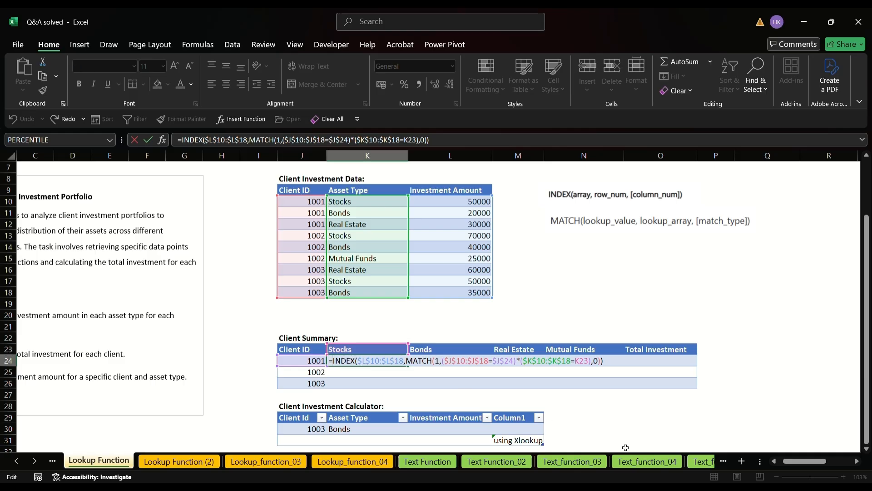
pyautogui.write('ifna')
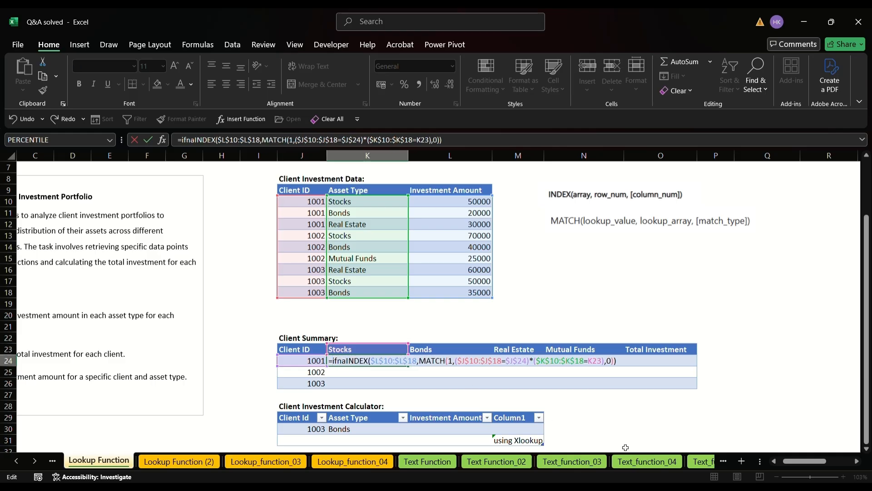
pyautogui.write('(')
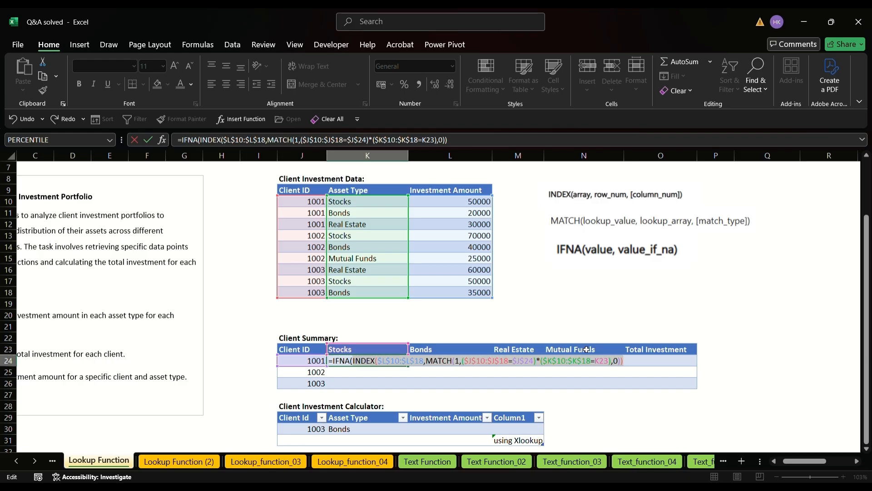
# Step: Set the IFNA fallback value to "Not Found" and complete the K24 formula
pyautogui.write(',')
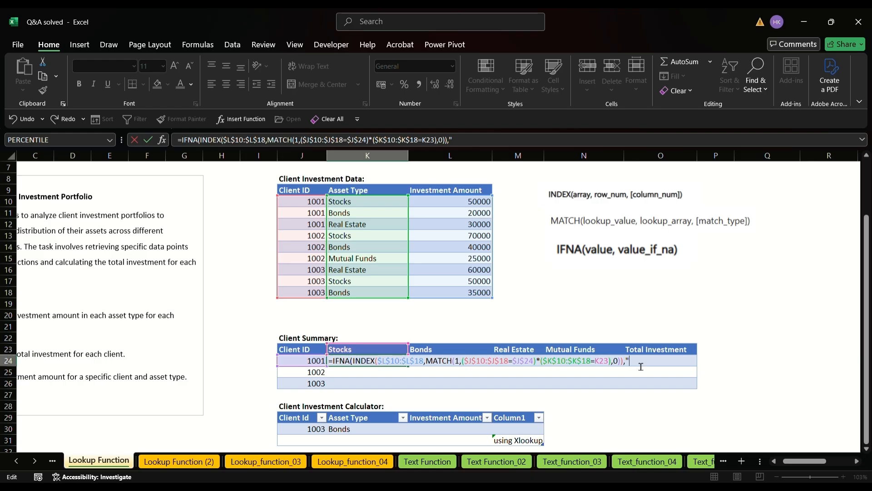
pyautogui.write('"Not Found"')
pyautogui.press('BackSpace')
pyautogui.press('BackSpace')
pyautogui.press('BackSpace')
pyautogui.press('BackSpace')
pyautogui.press('BackSpace')
pyautogui.press('BackSpace')
pyautogui.press('BackSpace')
pyautogui.press('BackSpace')
pyautogui.press('BackSpace')
pyautogui.press('BackSpace')
pyautogui.write('ot')
pyautogui.press('BackSpace')
pyautogui.press('BackSpace')
pyautogui.write('Not Found"')
pyautogui.press('Return')
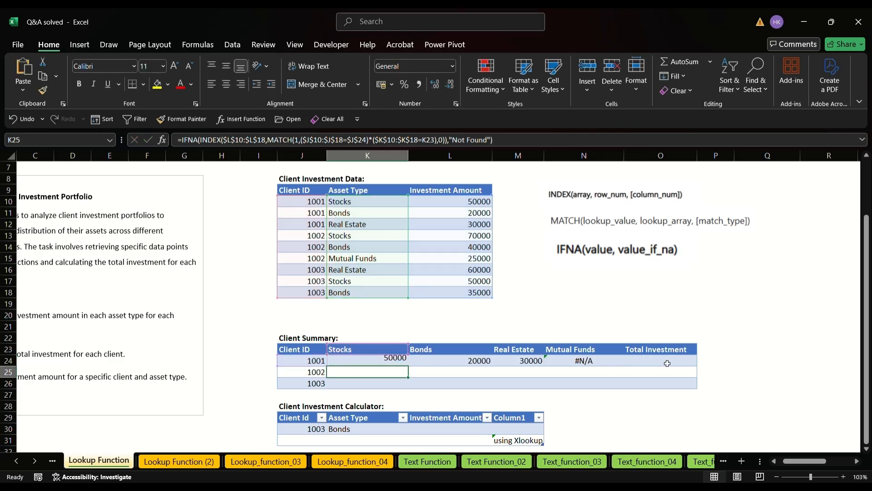
# Step: Fill the K24 IFNA formula across Bonds, Real Estate and Mutual Funds, and left-align K24:N24
pyautogui.click(384, 361)
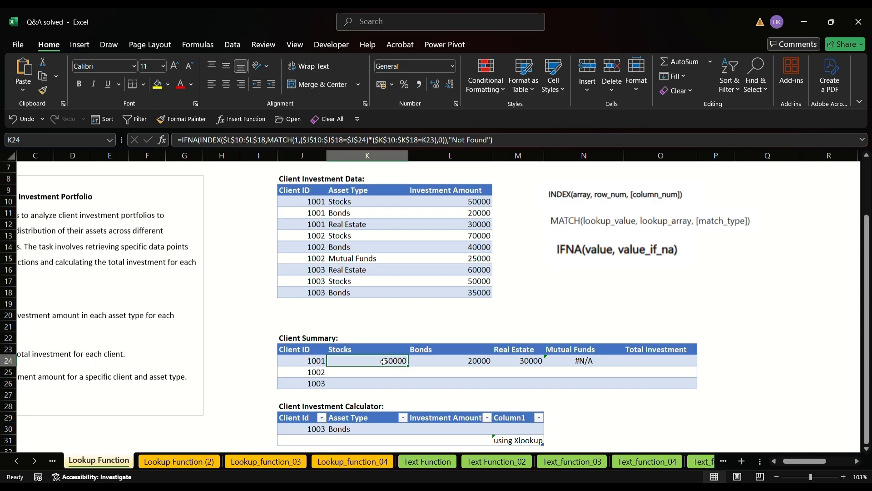
pyautogui.moveTo(408, 365); pyautogui.dragTo(627, 370)
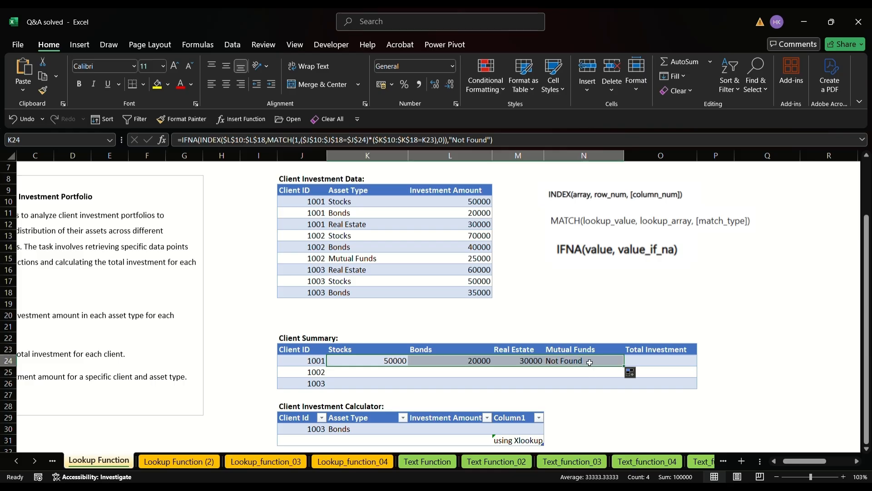
pyautogui.click(211, 83)
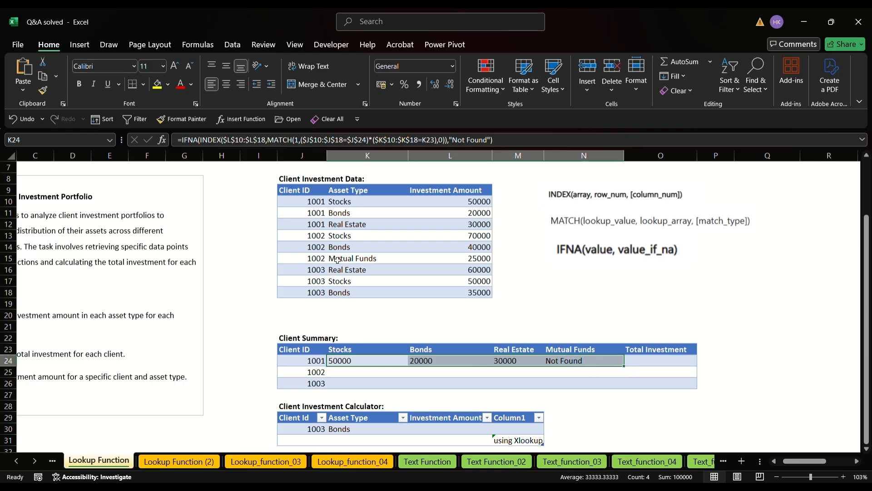
# Step: Begin an INDEX formula in K25 for the second client's Stocks, using the absolute Investment Amount range $L$10:$L$18 as the array
pyautogui.click(368, 377)
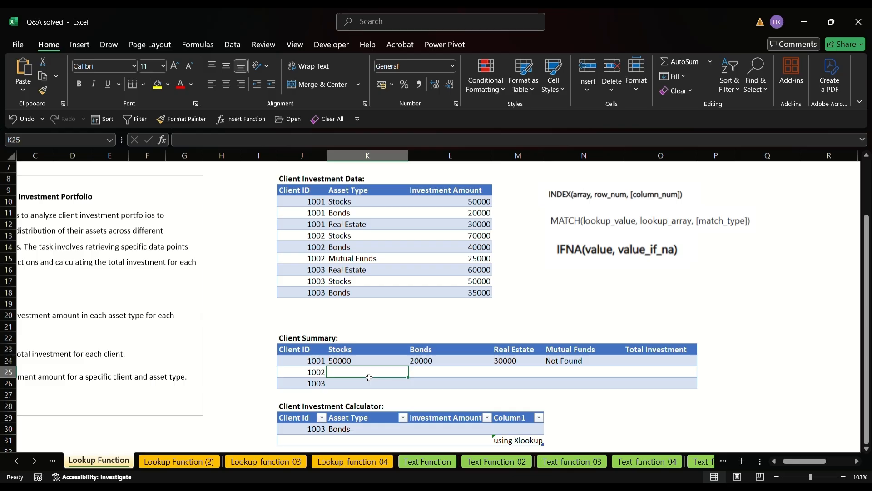
pyautogui.write('=')
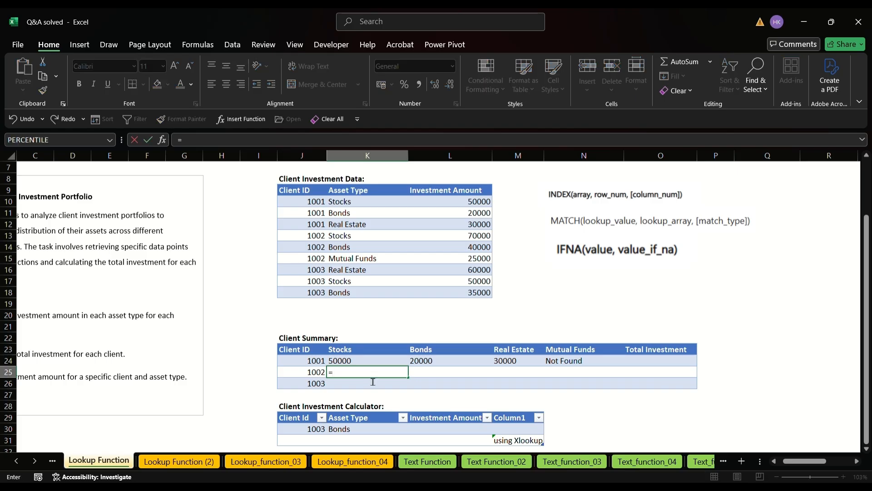
pyautogui.write('inde')
pyautogui.press('Tab')
pyautogui.moveTo(489, 202); pyautogui.dragTo(490, 294)
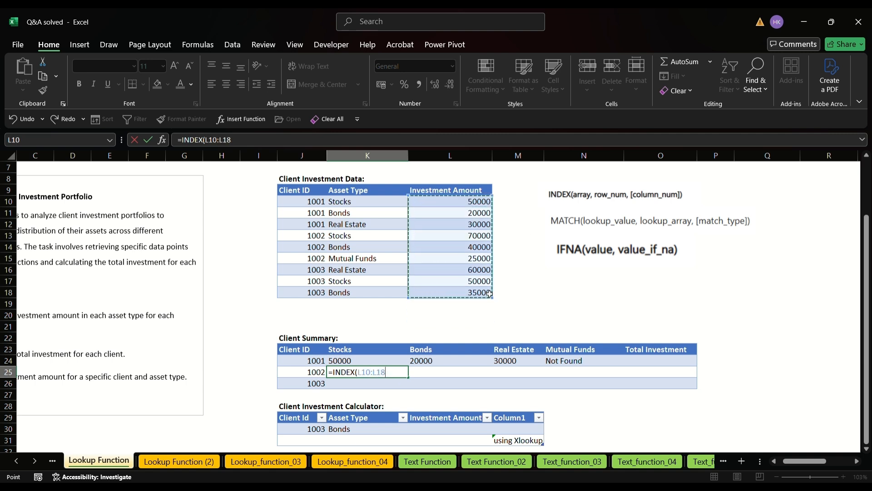
pyautogui.press('F4')
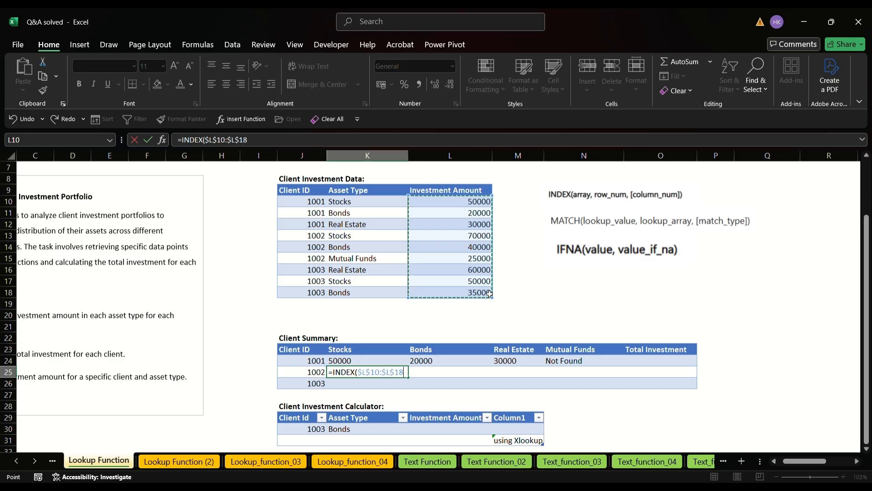
pyautogui.write(',')
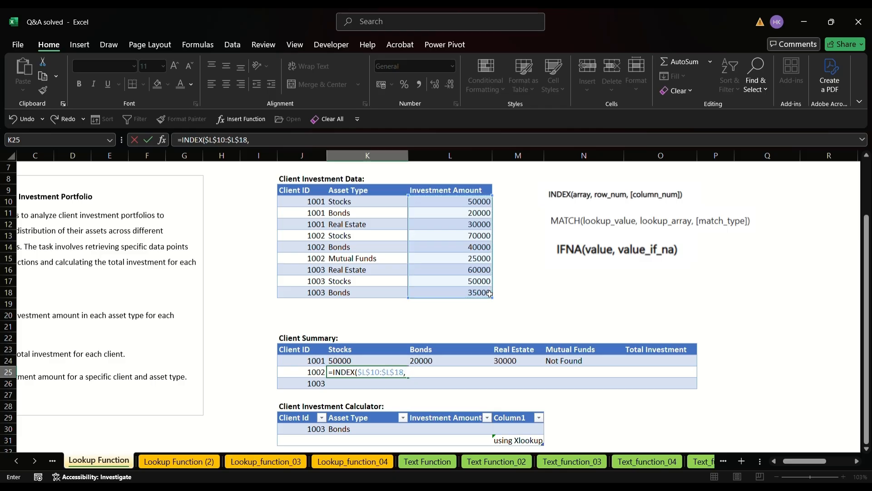
# Step: Add a MATCH function as the row number in K25, with lookup value 1 and the client ID condition $J$10:$J$18=$J$25
pyautogui.write('matc')
pyautogui.press('Tab')
pyautogui.write('1,')
pyautogui.write('(1,(')
pyautogui.click(306, 375)
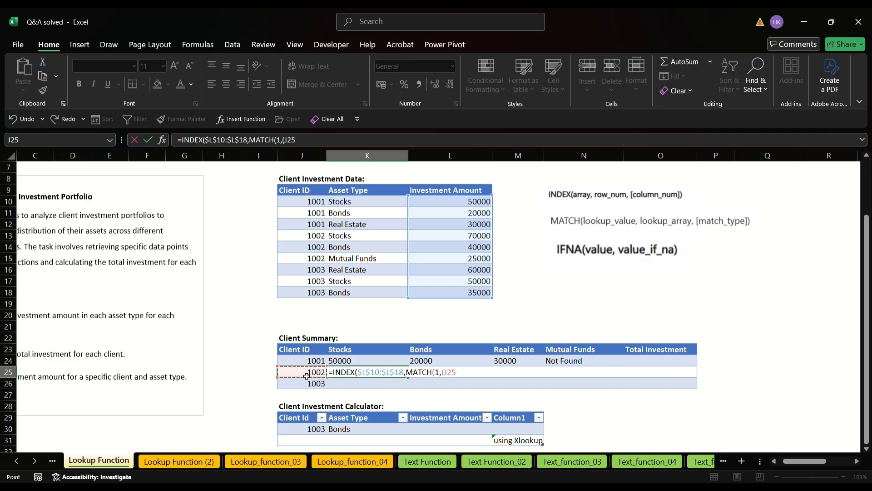
pyautogui.press('BackSpace')
pyautogui.press('BackSpace')
pyautogui.press('BackSpace')
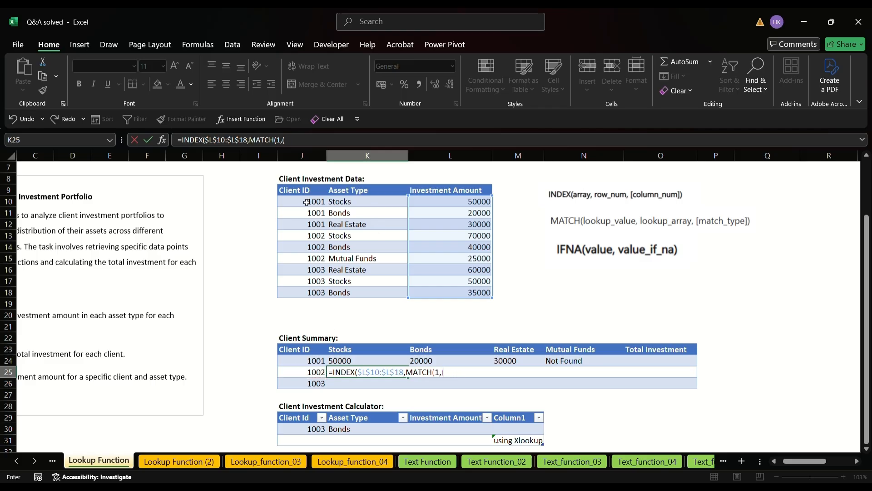
pyautogui.moveTo(306, 202); pyautogui.dragTo(311, 294)
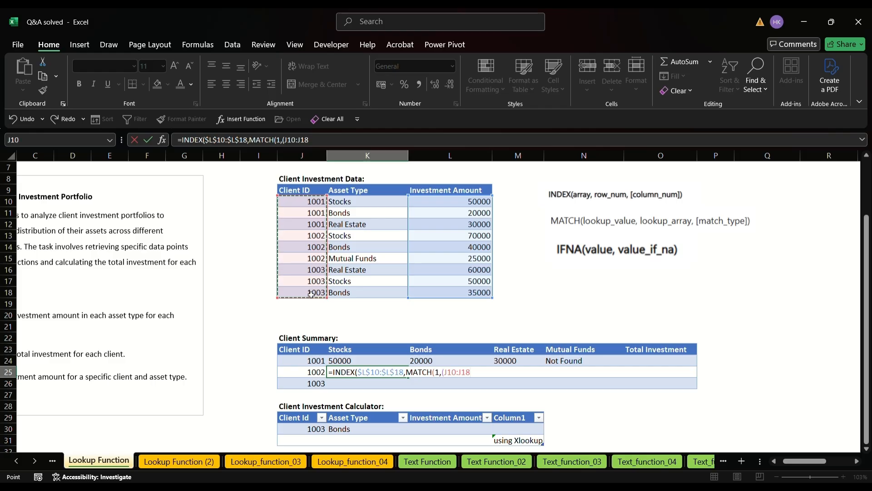
pyautogui.press('F4')
pyautogui.write('=')
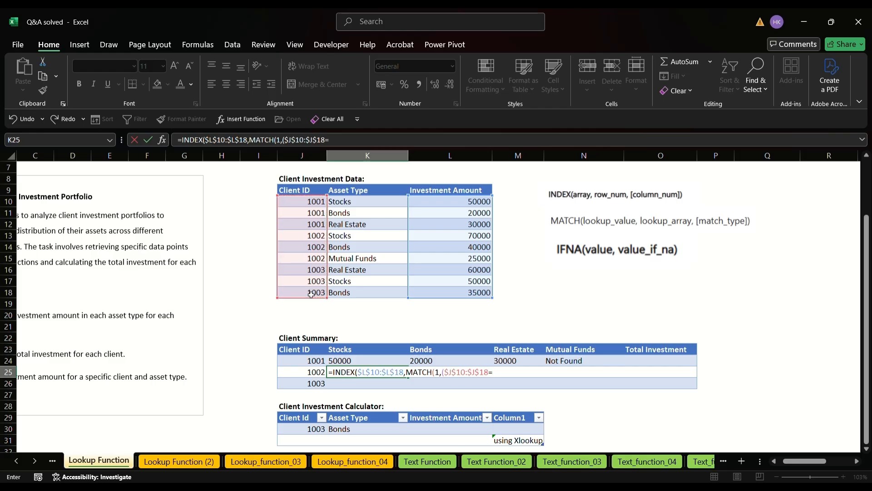
pyautogui.click(308, 372)
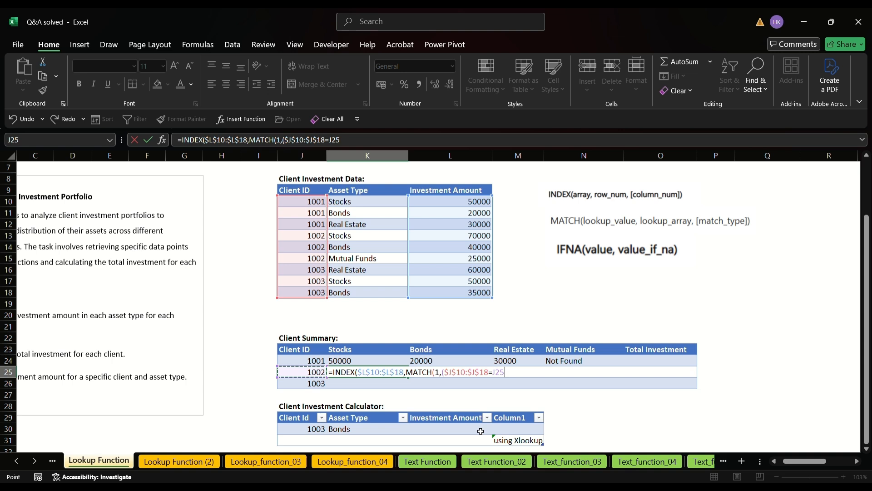
pyautogui.press('F4')
# Step: Multiply by the asset type condition ($K$10:$K$18=K23), set match type 0, and complete the K25 formula
pyautogui.write(')*(')
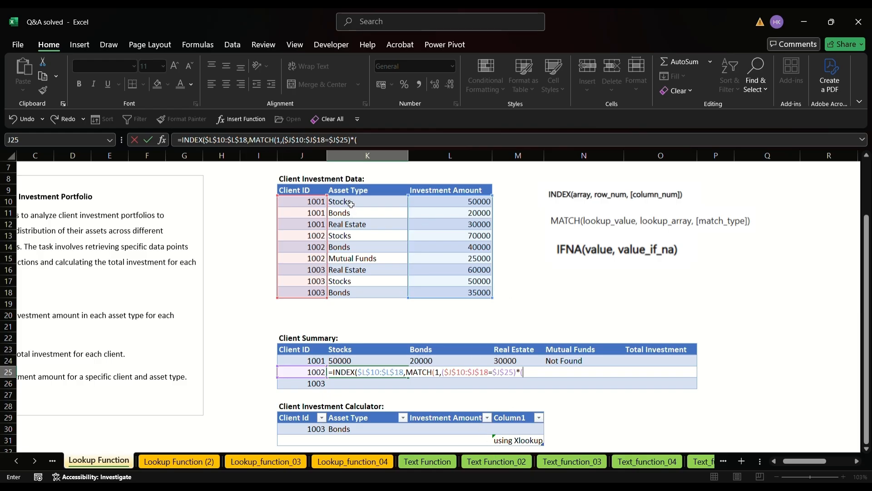
pyautogui.moveTo(351, 204); pyautogui.dragTo(355, 296)
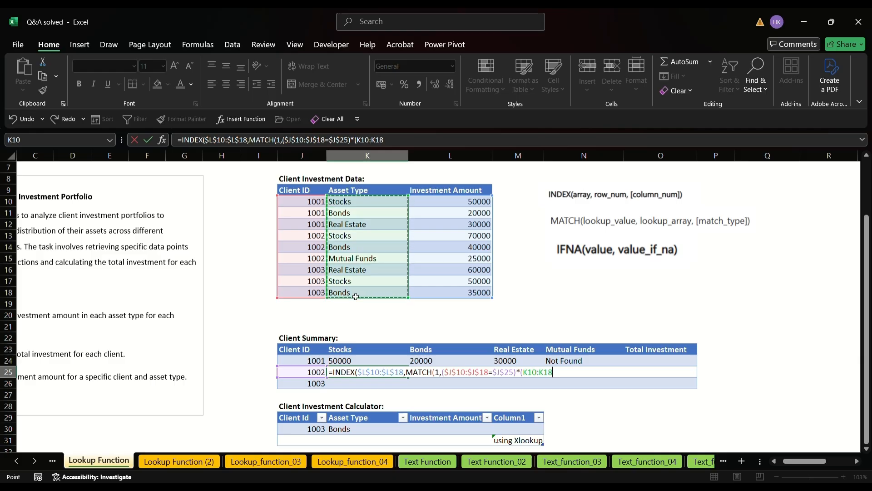
pyautogui.press('F4')
pyautogui.write('=')
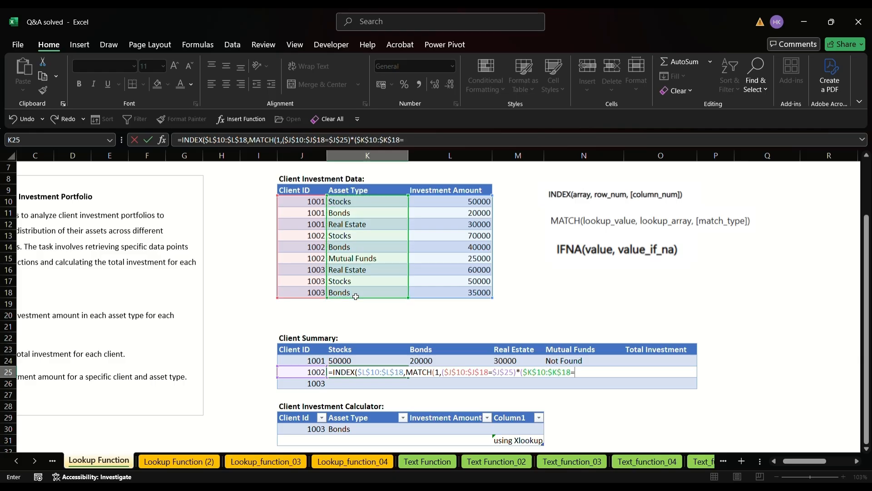
pyautogui.click(346, 350)
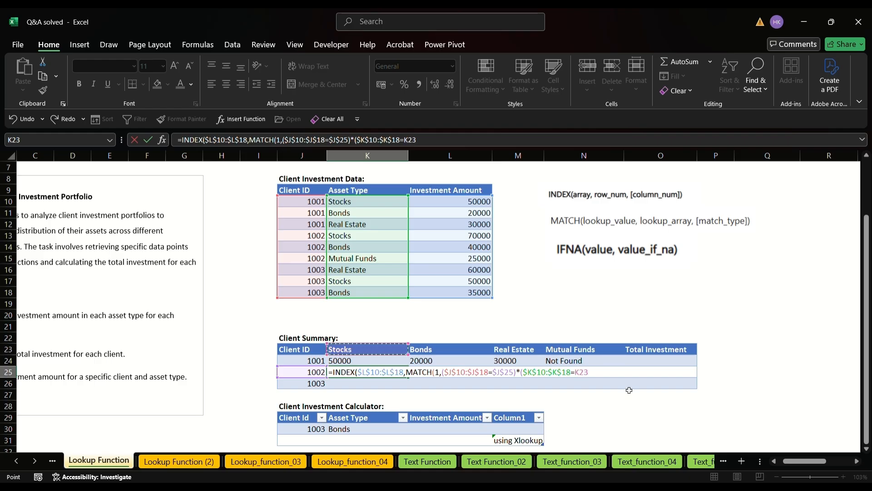
pyautogui.write(')')
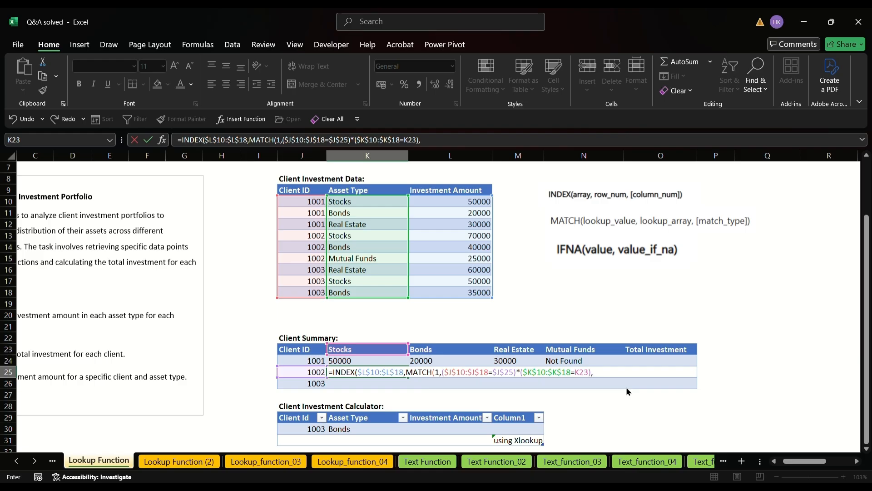
pyautogui.write(',0))')
pyautogui.press('Return')
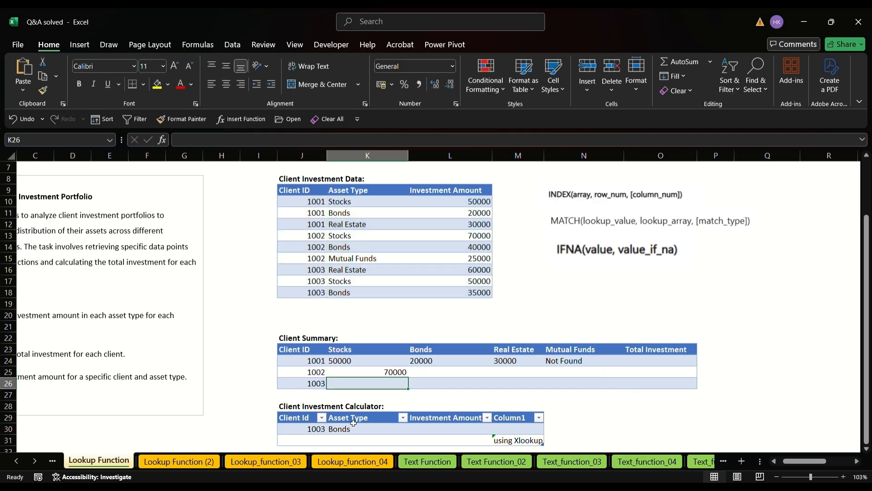
# Step: Check the second client's Stocks amount against the Client Investment Data and fill the K25 formula across Bonds, Real Estate and Mutual Funds
pyautogui.click(314, 374)
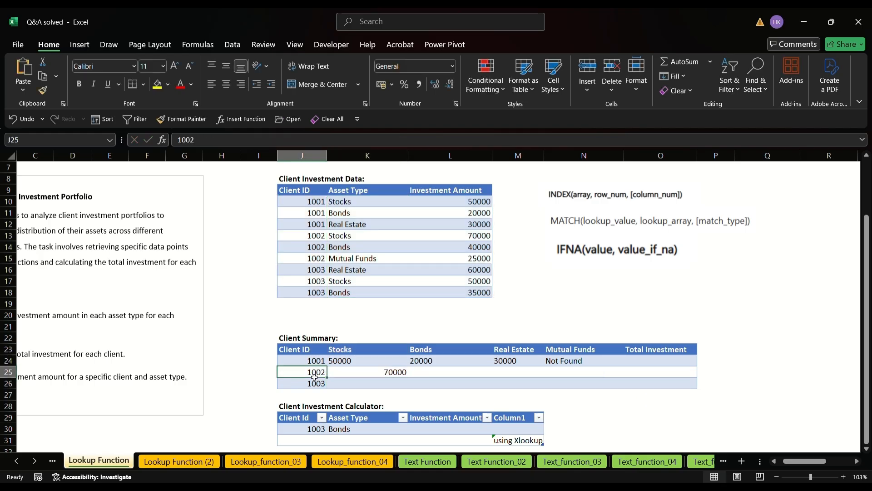
pyautogui.click(323, 237)
pyautogui.click(345, 244)
pyautogui.click(473, 236)
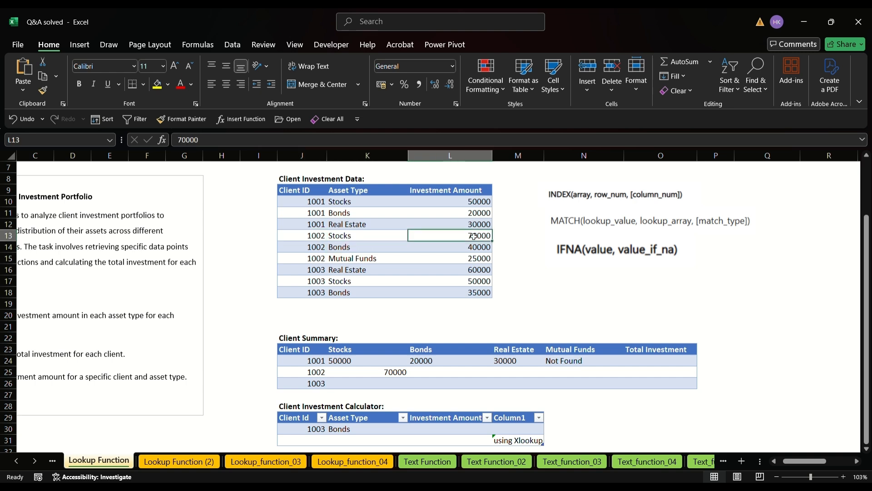
pyautogui.click(375, 373)
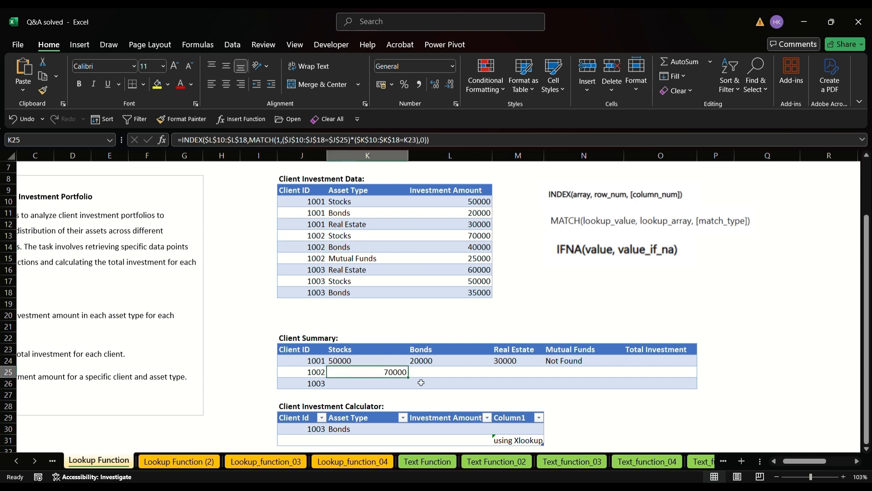
pyautogui.moveTo(408, 377); pyautogui.dragTo(622, 382)
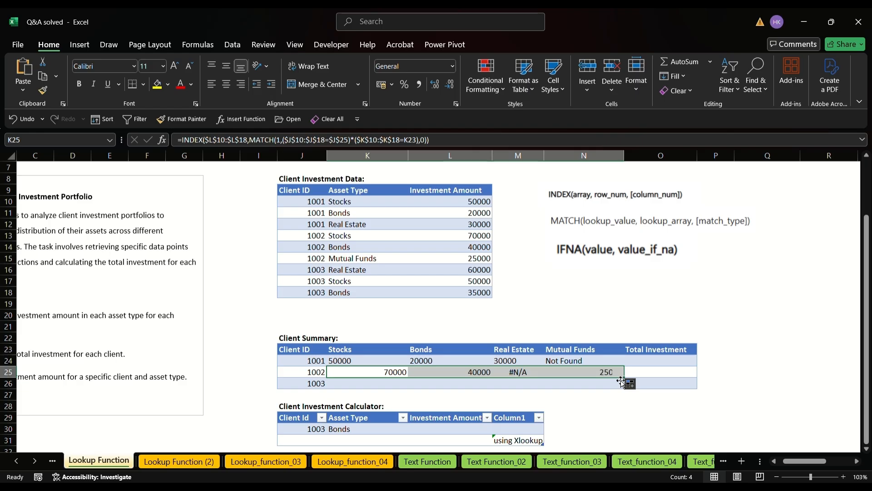
pyautogui.click(523, 376)
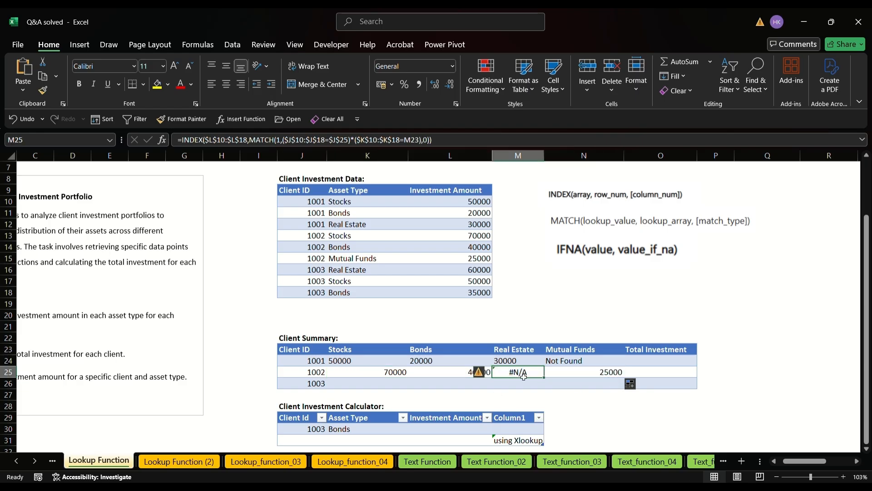
# Step: Wrap the K25 INDEX/MATCH formula in IFNA with "Not Found" as the value if no match exists
pyautogui.doubleClick(358, 374)
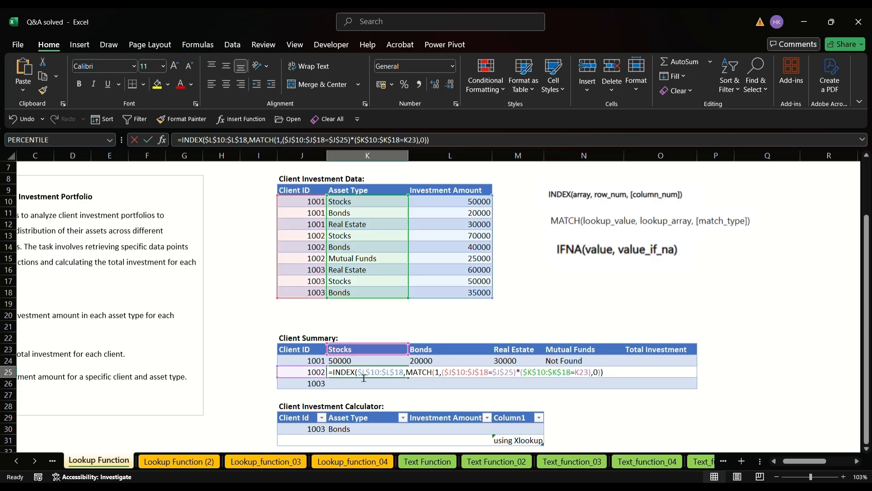
pyautogui.click(334, 374)
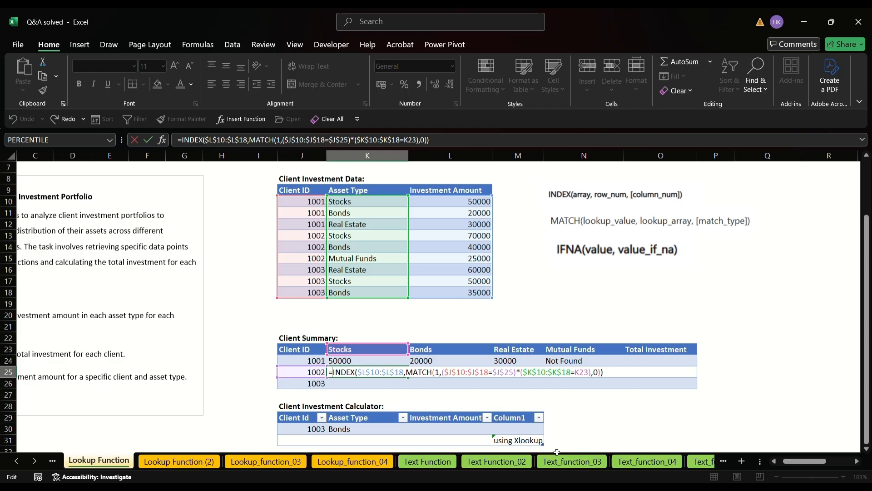
pyautogui.write('IFNA(')
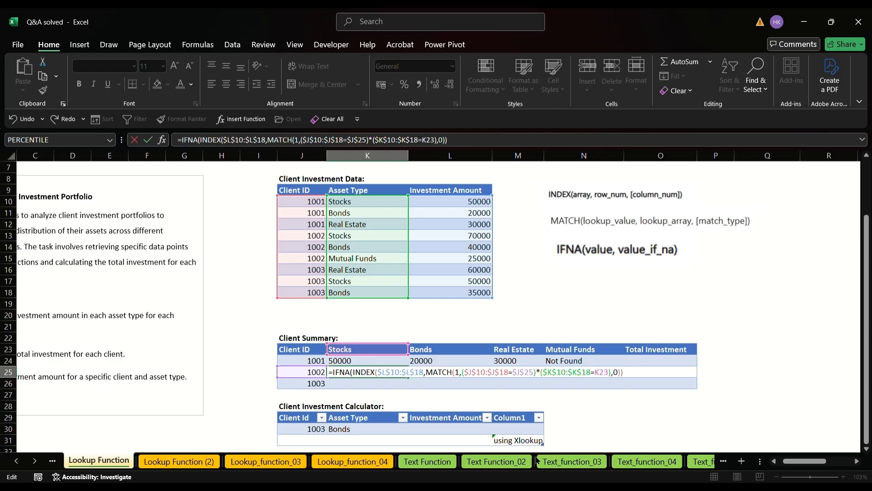
pyautogui.hotkey('shift', 'End')
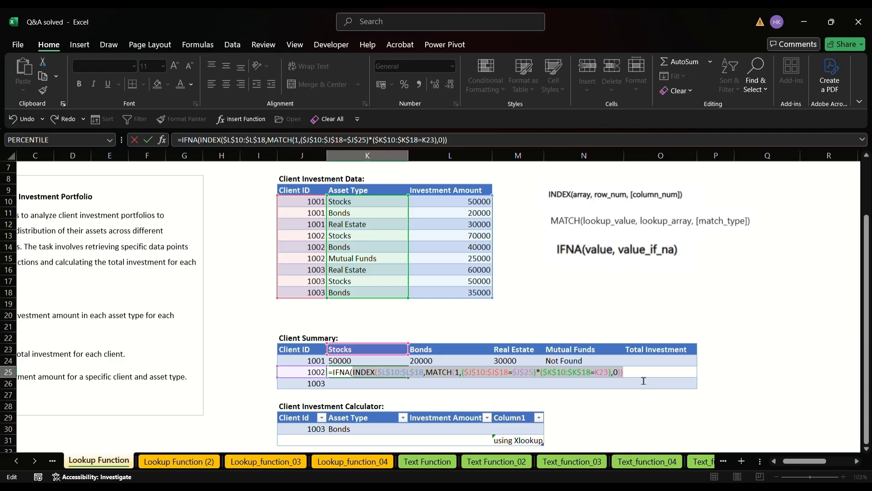
pyautogui.press('End')
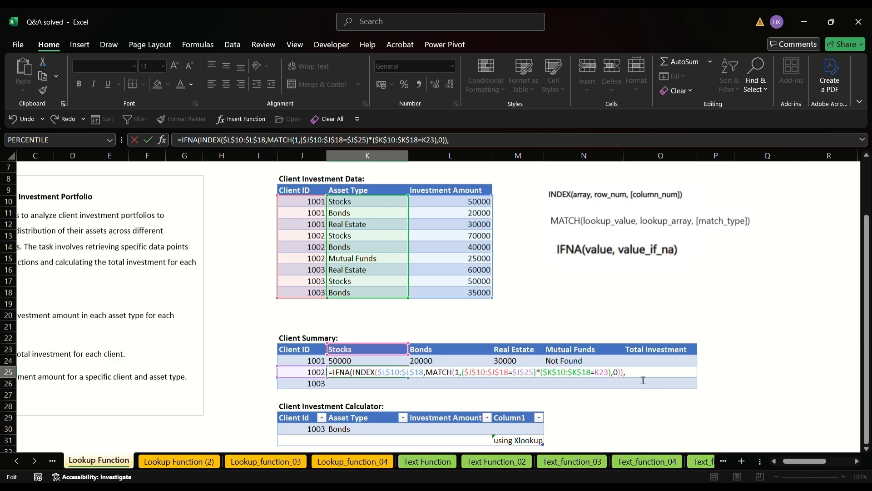
pyautogui.write(',"Not Found"')
pyautogui.press('Return')
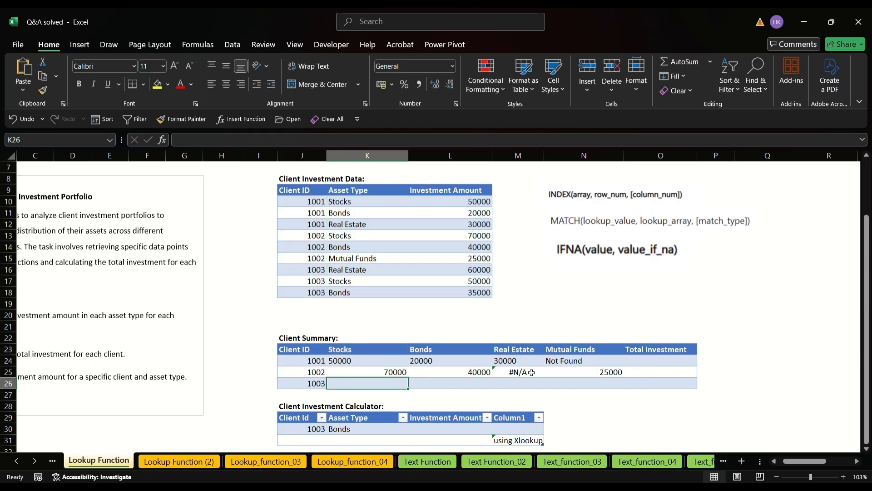
# Step: Fill the K25 IFNA formula across Bonds, Real Estate and Mutual Funds and left-align the second client's row
pyautogui.click(393, 373)
pyautogui.moveTo(413, 380); pyautogui.dragTo(620, 372)
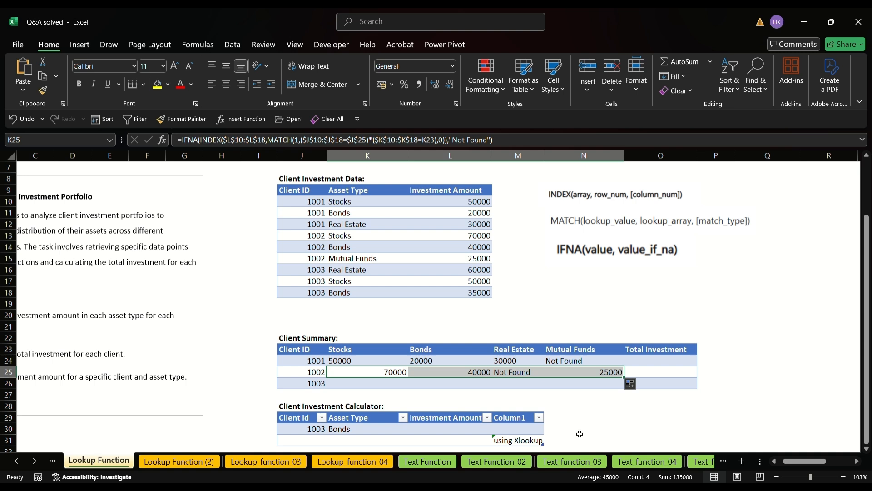
pyautogui.click(211, 85)
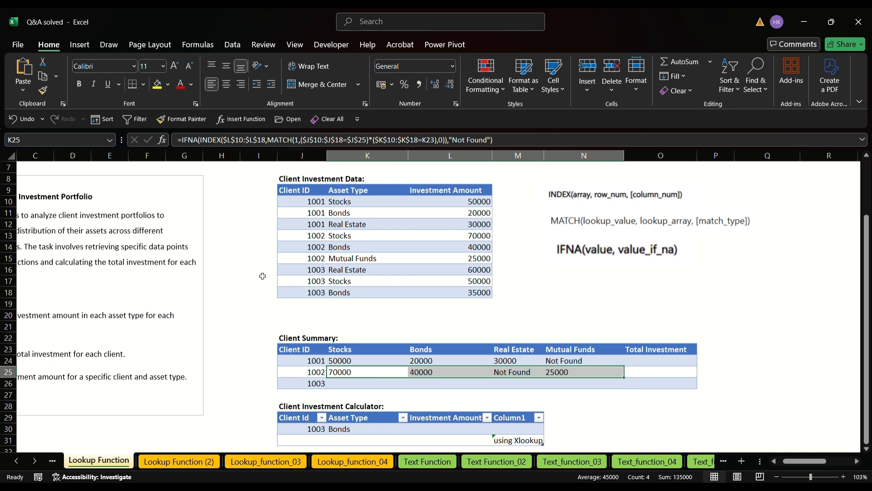
# Step: Begin an XLOOKUP formula in K26 for the third client's Stocks, with $J$26&K23 as the lookup value
pyautogui.click(365, 385)
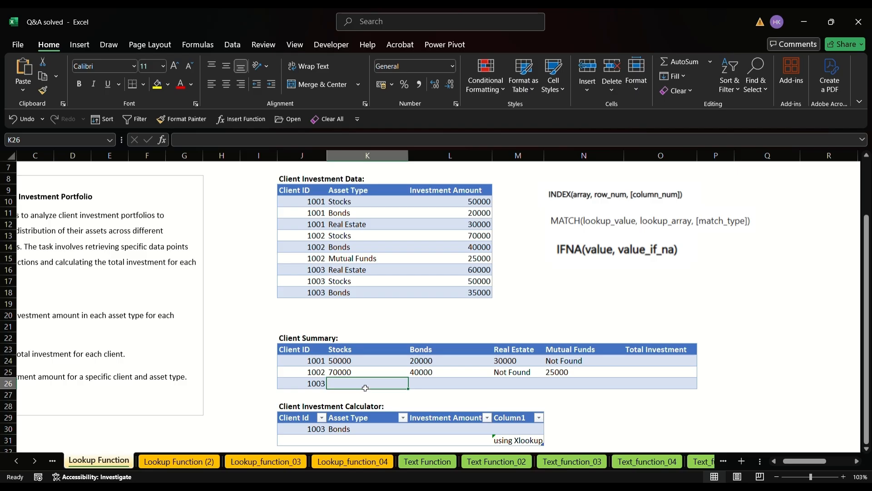
pyautogui.write('=XLOOKUP(')
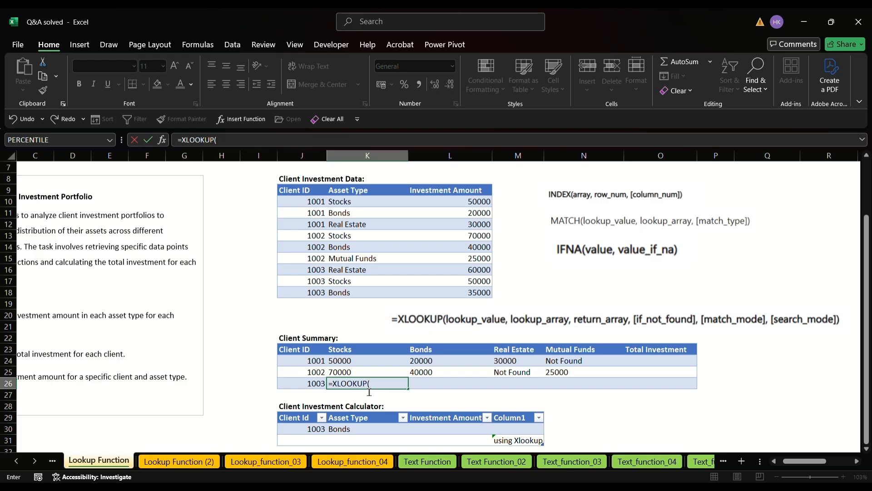
pyautogui.click(312, 384)
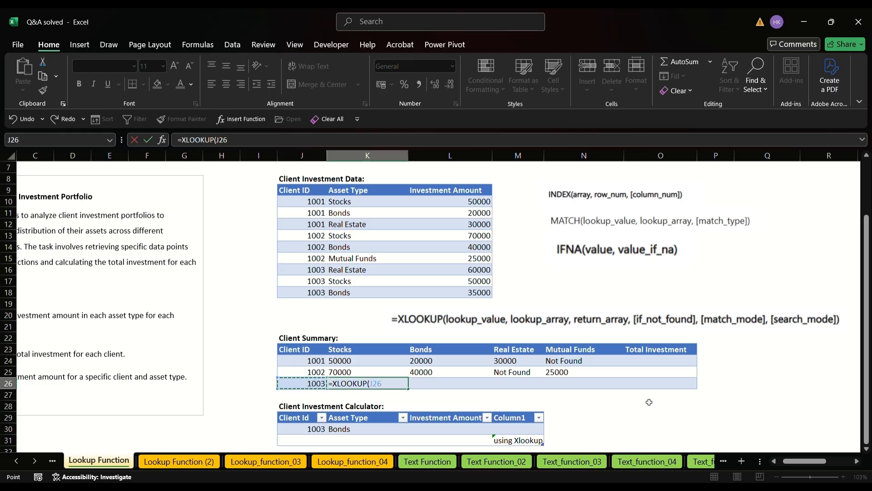
pyautogui.press('F4')
pyautogui.write('&')
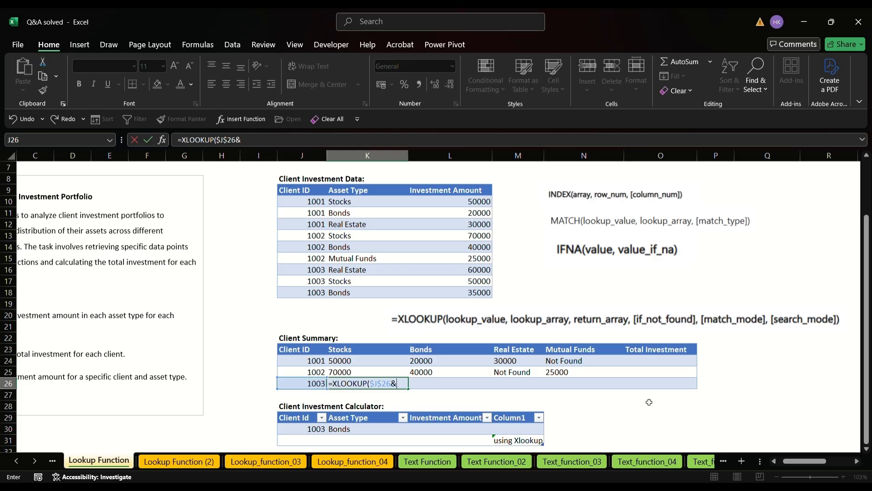
pyautogui.click(350, 350)
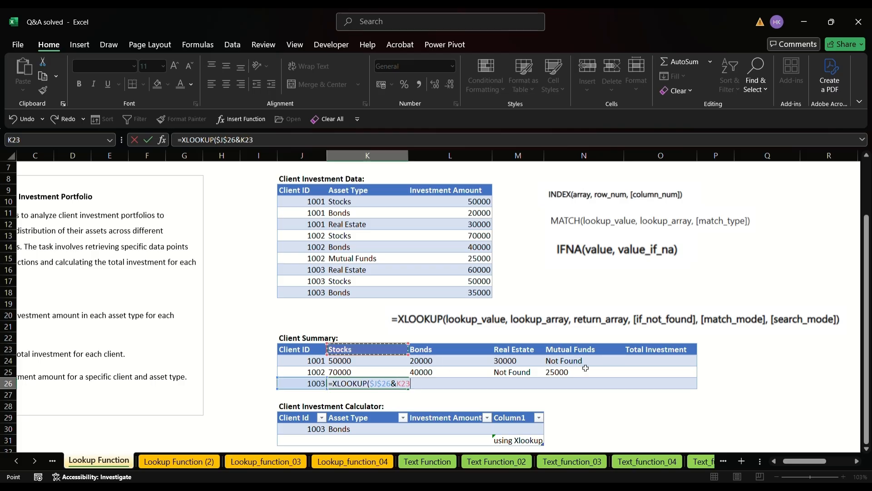
pyautogui.write(',')
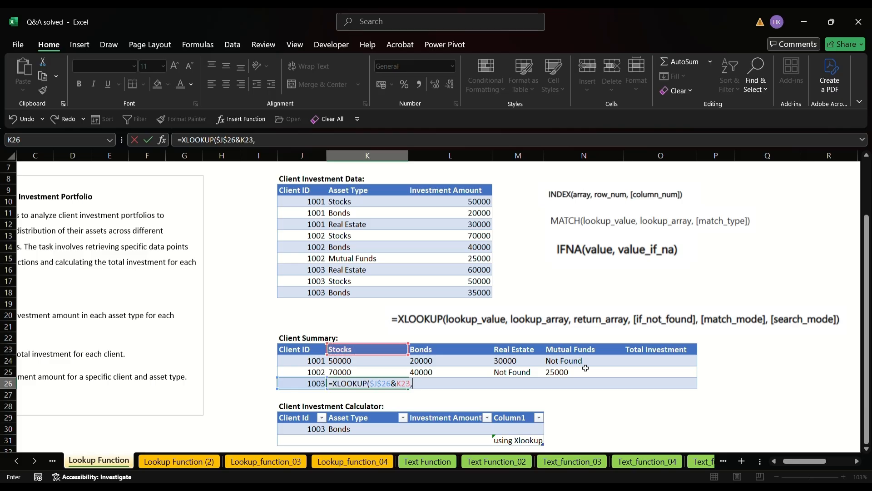
# Step: Add the combined absolute Client ID and Asset Type ranges $J$10:$J$18&$K$10:$K$18 as the XLOOKUP lookup array
pyautogui.click(312, 204)
pyautogui.moveTo(311, 205); pyautogui.dragTo(313, 293)
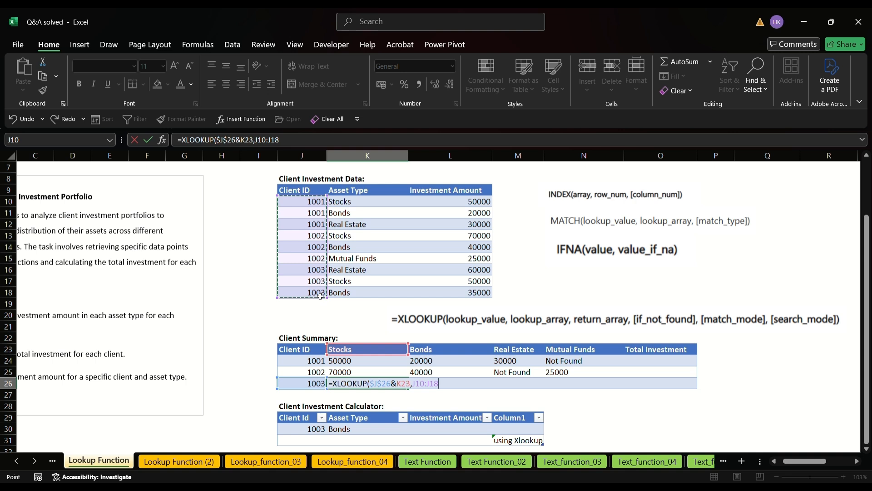
pyautogui.press('F4')
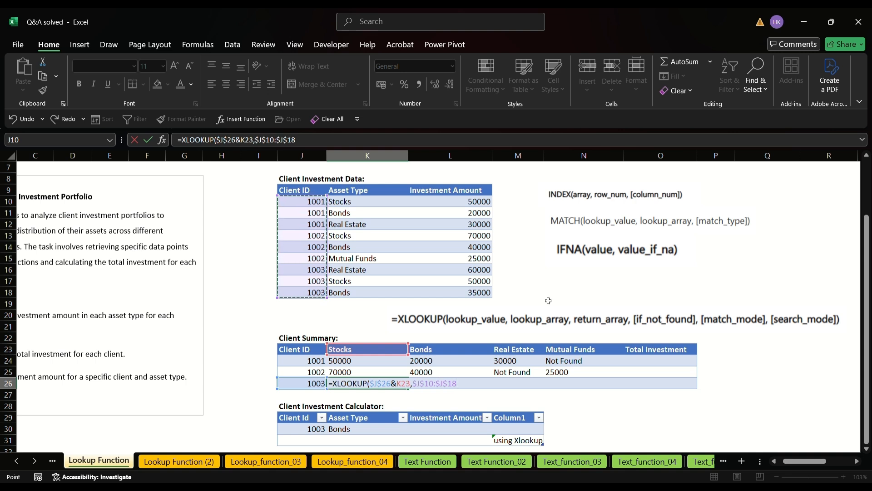
pyautogui.write('&')
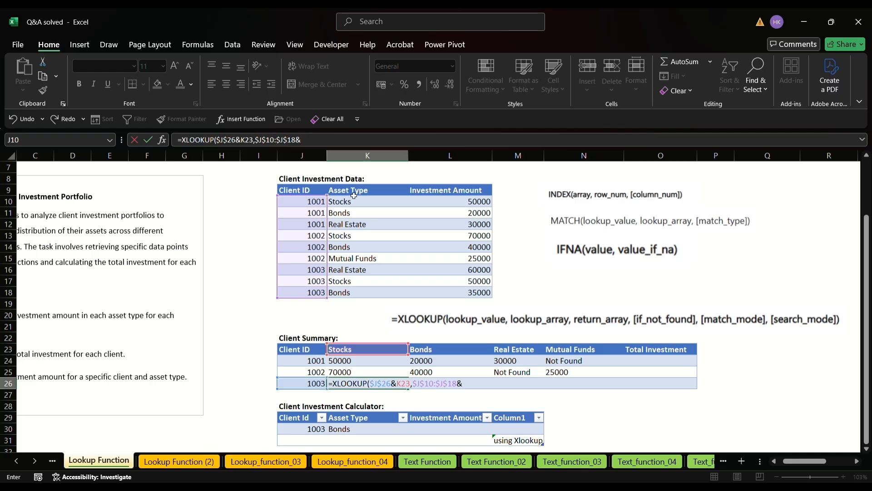
pyautogui.moveTo(356, 201); pyautogui.dragTo(358, 294)
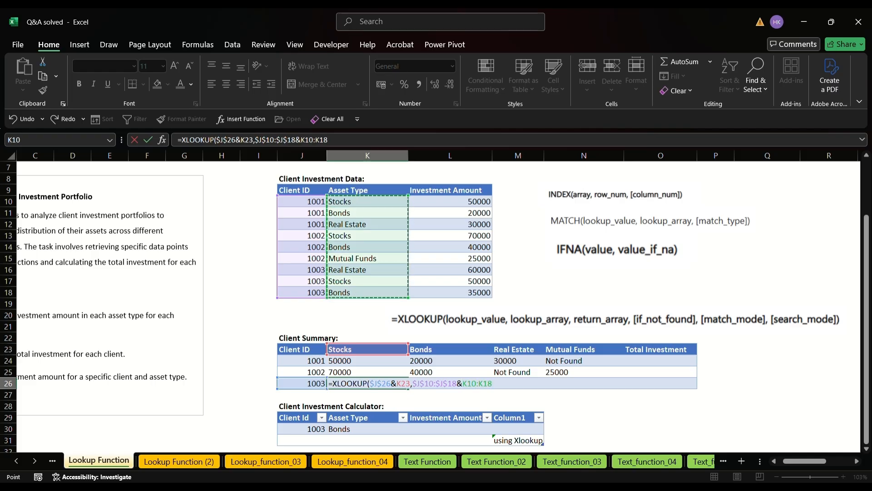
pyautogui.press('F4')
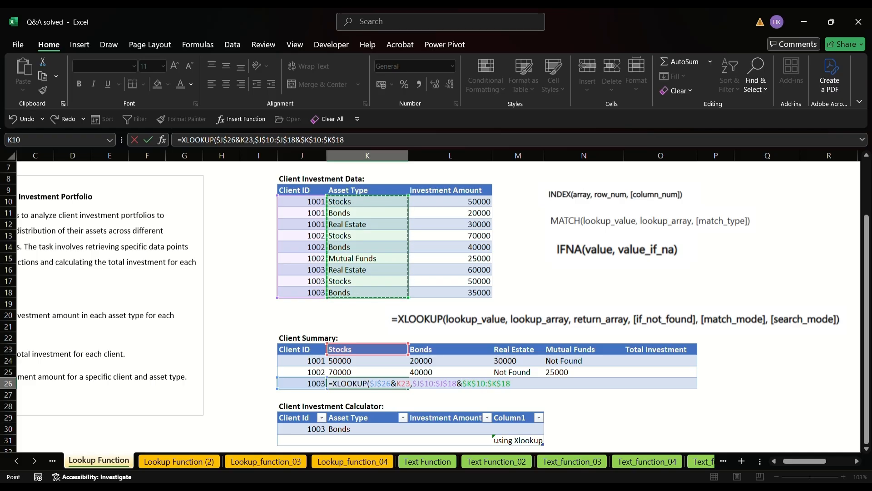
pyautogui.write(',')
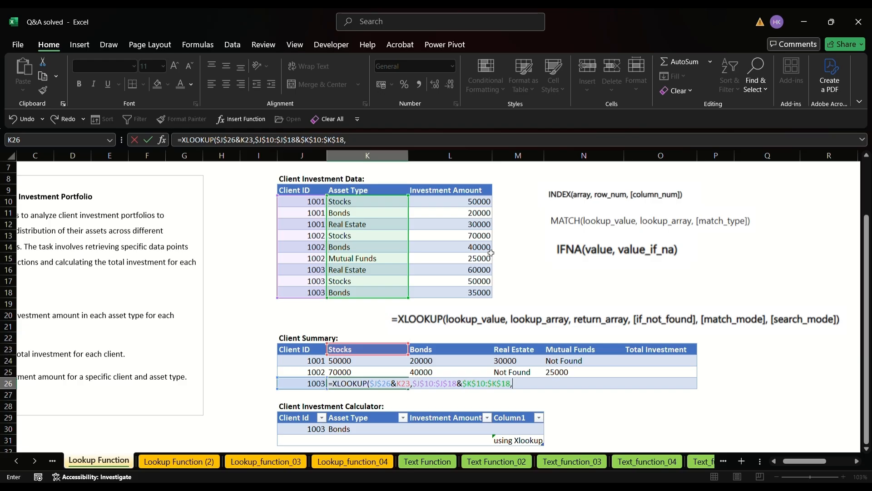
# Step: Complete the K26 XLOOKUP with return array L10:L18, "Not Found" if missing, match mode 0 and search mode 1
pyautogui.moveTo(470, 202); pyautogui.dragTo(475, 297)
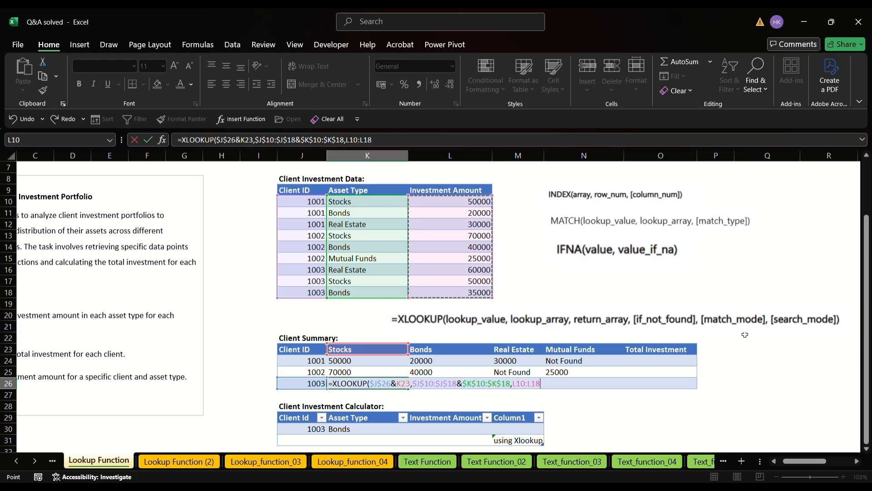
pyautogui.write(',')
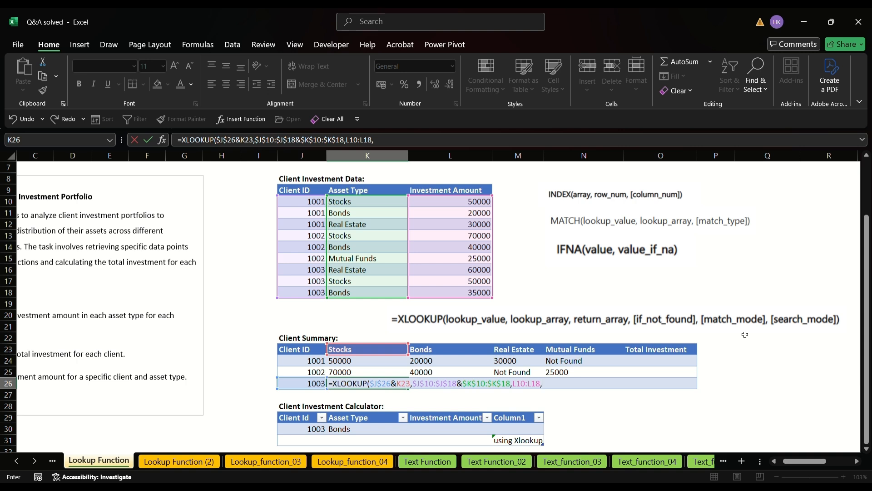
pyautogui.write('n')
pyautogui.press('BackSpace')
pyautogui.write('Not FOund')
pyautogui.press('BackSpace')
pyautogui.press('BackSpace')
pyautogui.press('BackSpace')
pyautogui.press('BackSpace')
pyautogui.write('ound",0,1')
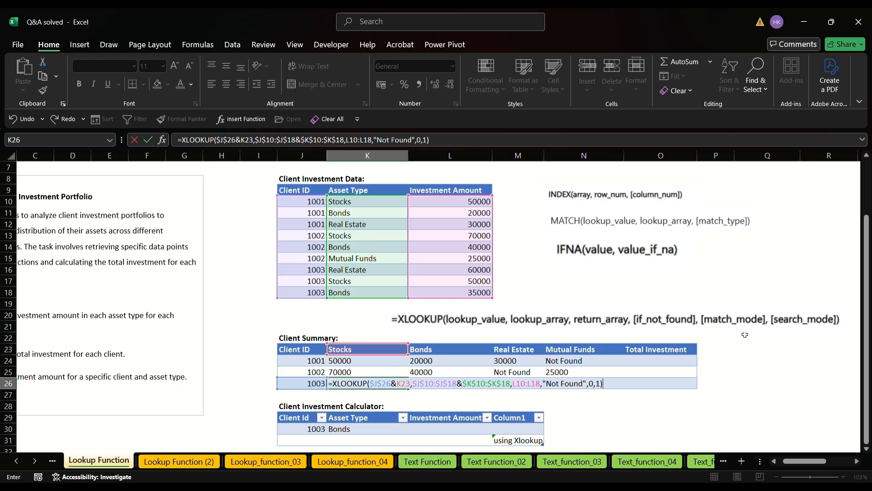
pyautogui.press('Return')
# Step: Check the third client's Stocks amount in the Client Investment Data and fill the K26 formula across to Mutual Funds
pyautogui.click(389, 386)
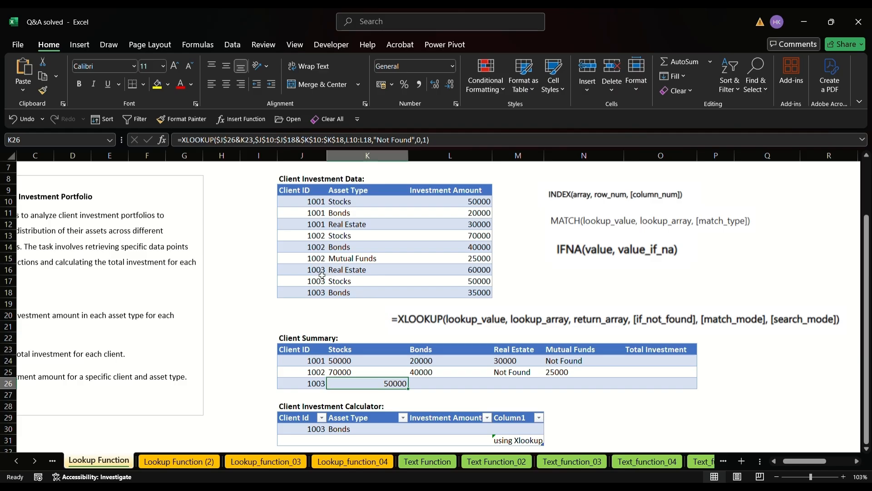
pyautogui.moveTo(330, 280); pyautogui.dragTo(482, 283)
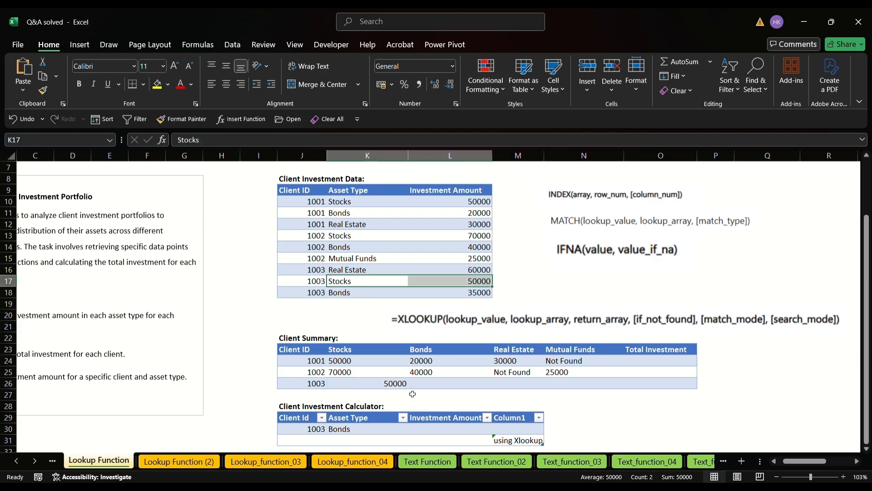
pyautogui.click(377, 387)
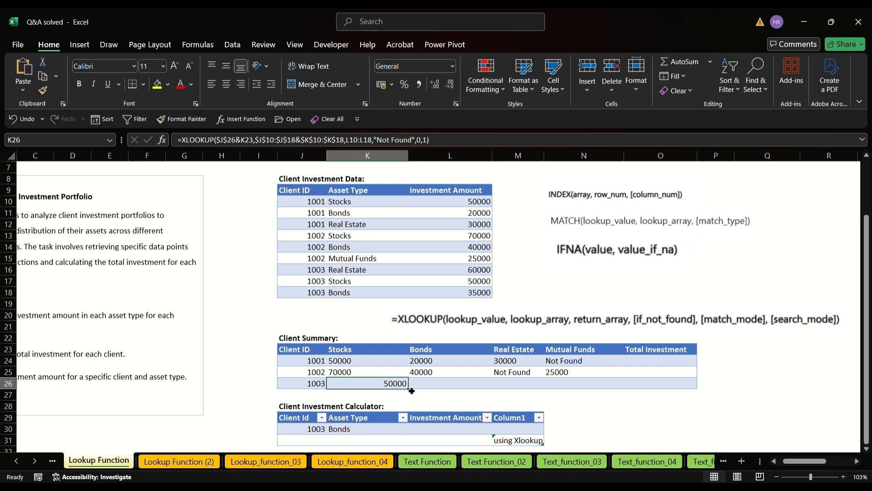
pyautogui.moveTo(412, 390); pyautogui.dragTo(618, 394)
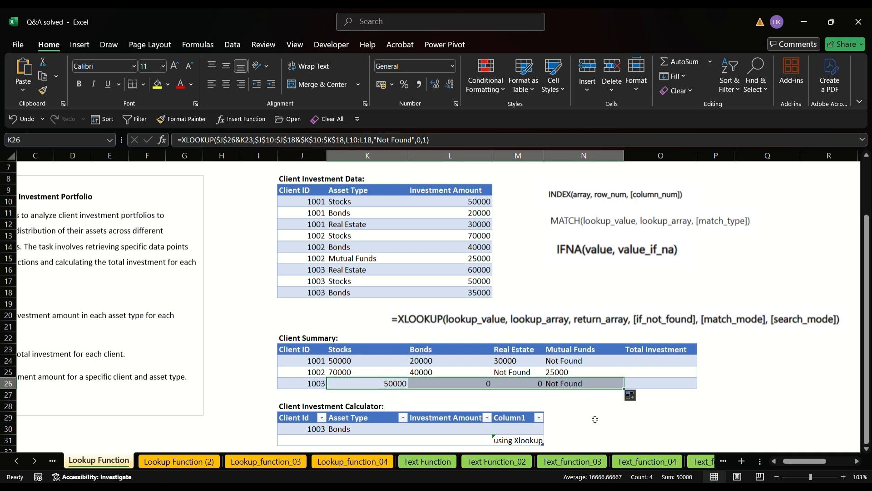
# Step: Examine the return array in the third client's filled Bonds formula against the Investment Amount column and the K26 formula
pyautogui.click(459, 388)
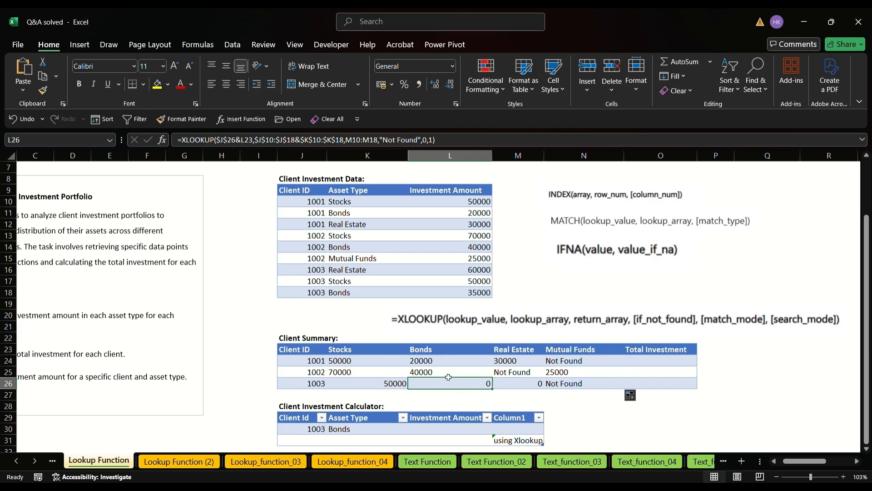
pyautogui.click(479, 295)
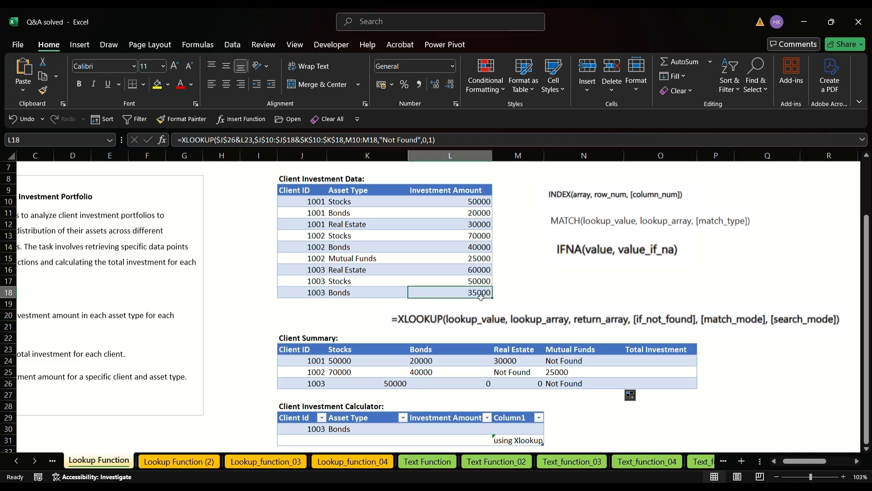
pyautogui.click(461, 384)
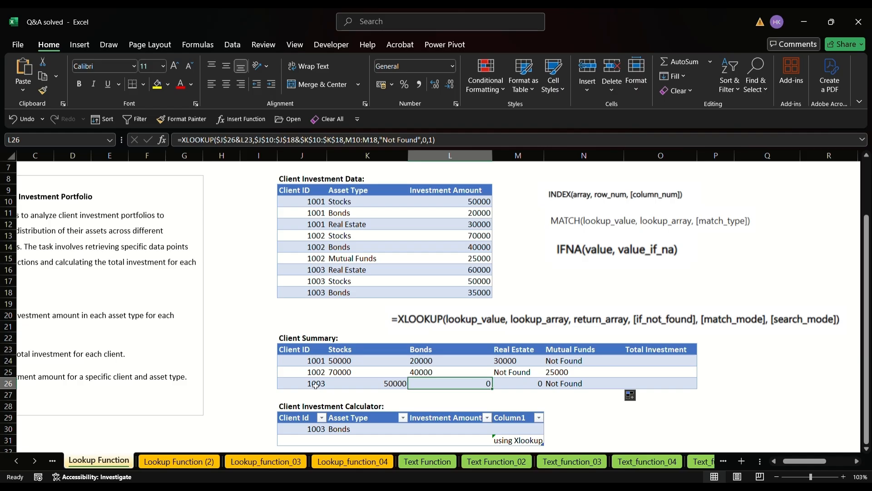
pyautogui.click(432, 353)
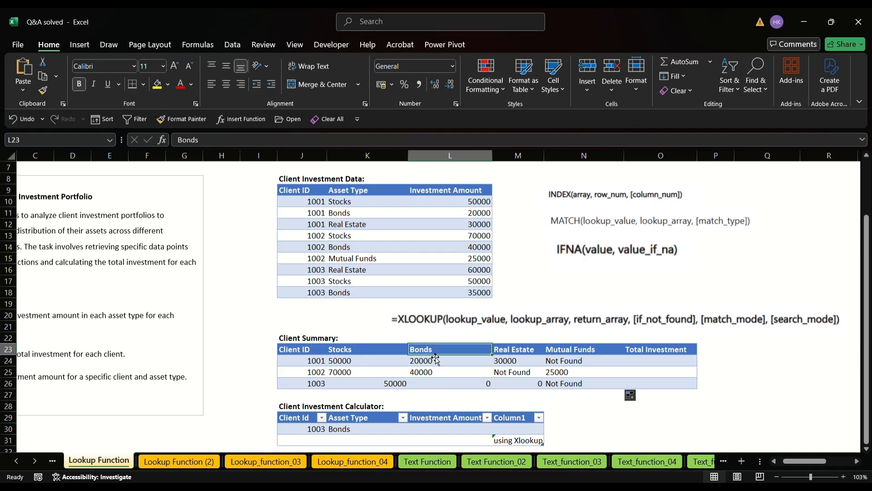
pyautogui.click(446, 383)
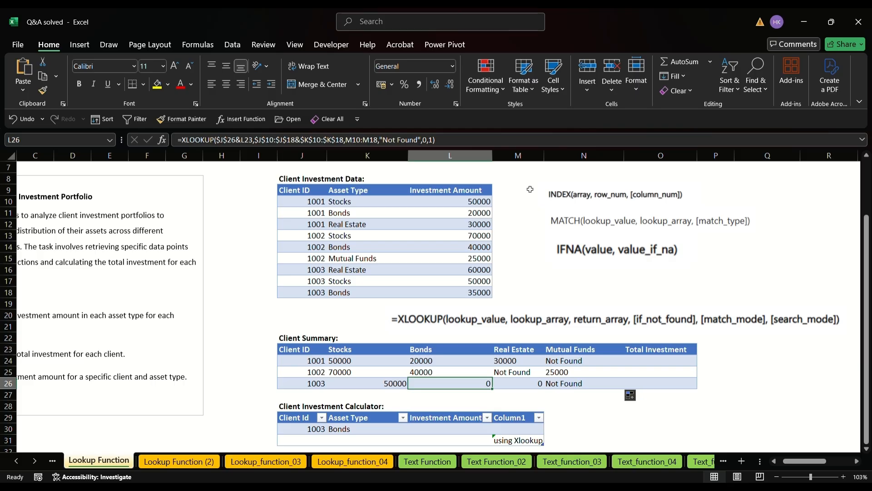
pyautogui.moveTo(530, 189); pyautogui.dragTo(533, 297)
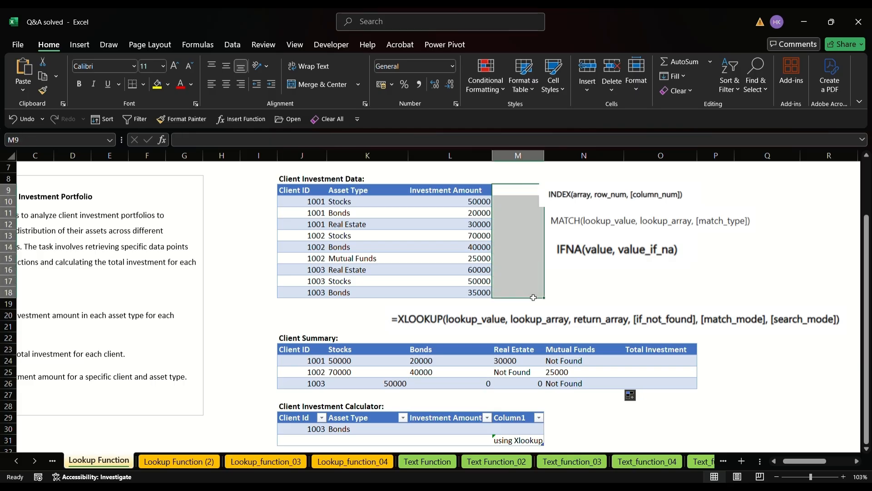
pyautogui.moveTo(449, 202); pyautogui.dragTo(454, 293)
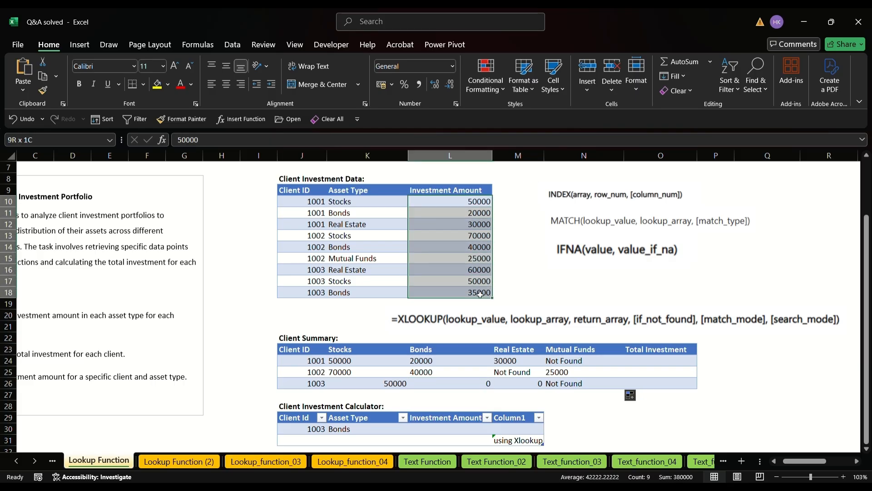
pyautogui.click(380, 387)
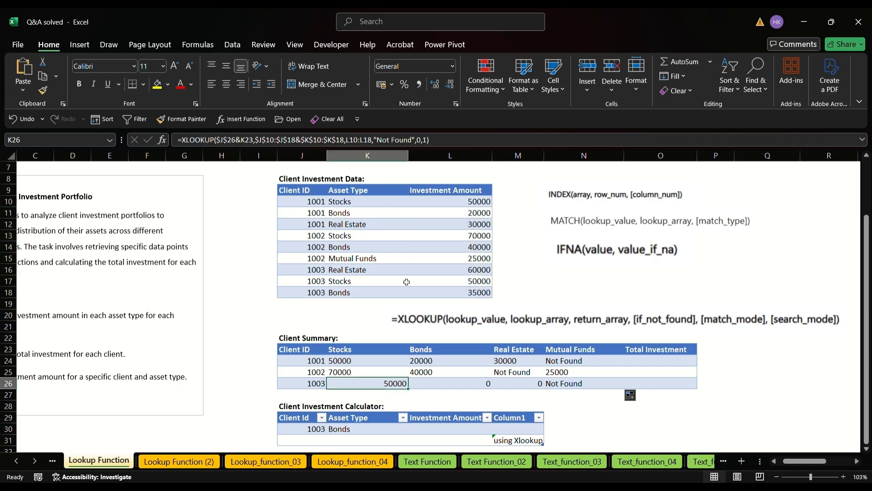
# Step: Make the return array in the K26 formula absolute as $L$10:$L$18 and refill the formula across to Mutual Funds
pyautogui.doubleClick(352, 141)
pyautogui.moveTo(377, 153); pyautogui.dragTo(378, 153)
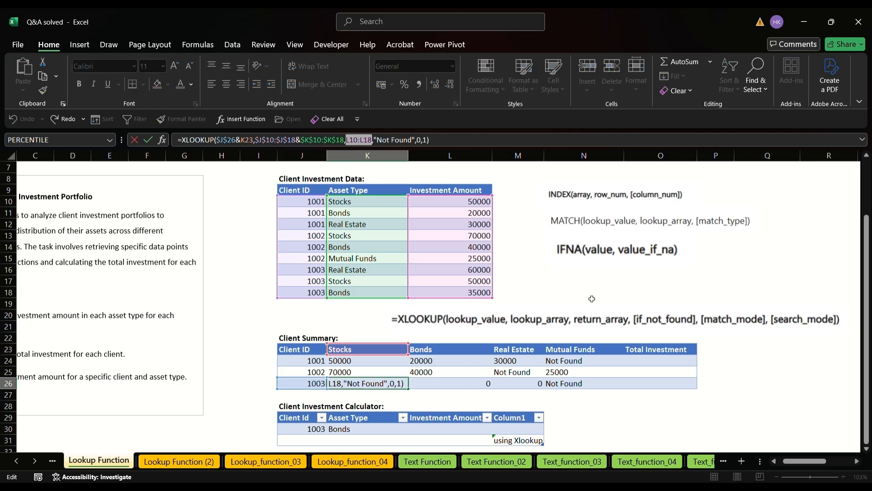
pyautogui.press('F4')
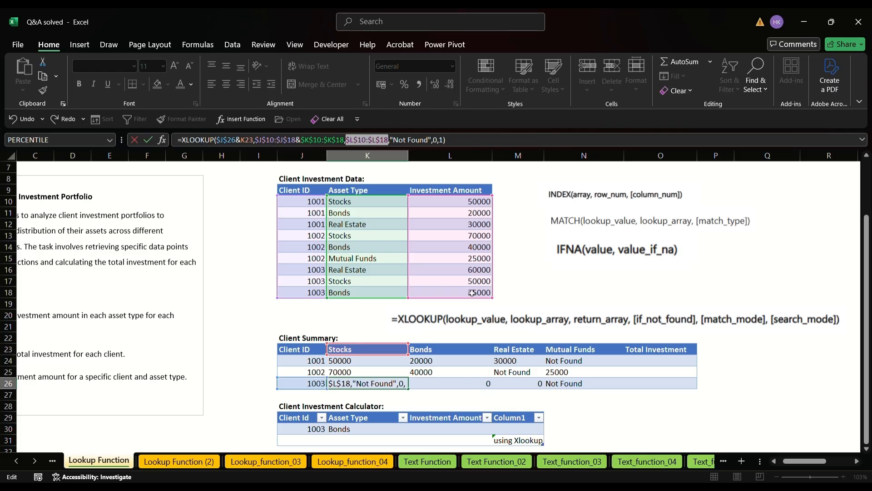
pyautogui.click(475, 145)
pyautogui.press('Return')
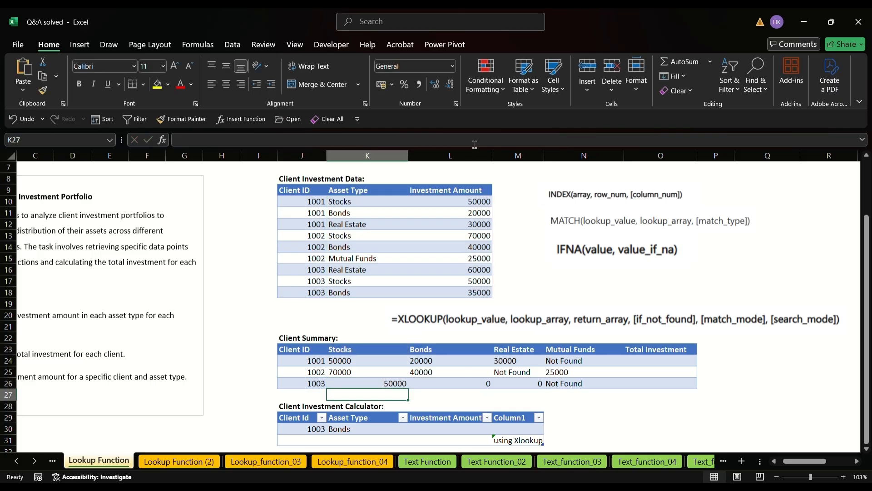
pyautogui.click(385, 382)
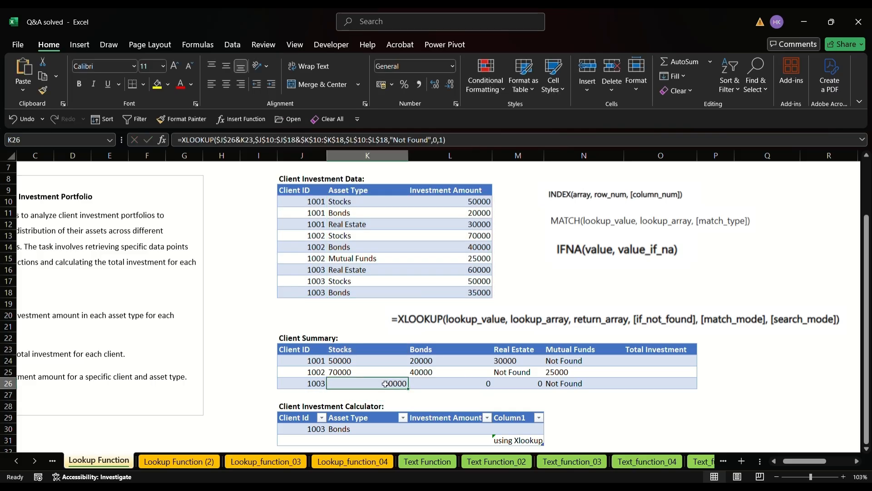
pyautogui.moveTo(408, 394); pyautogui.dragTo(605, 396)
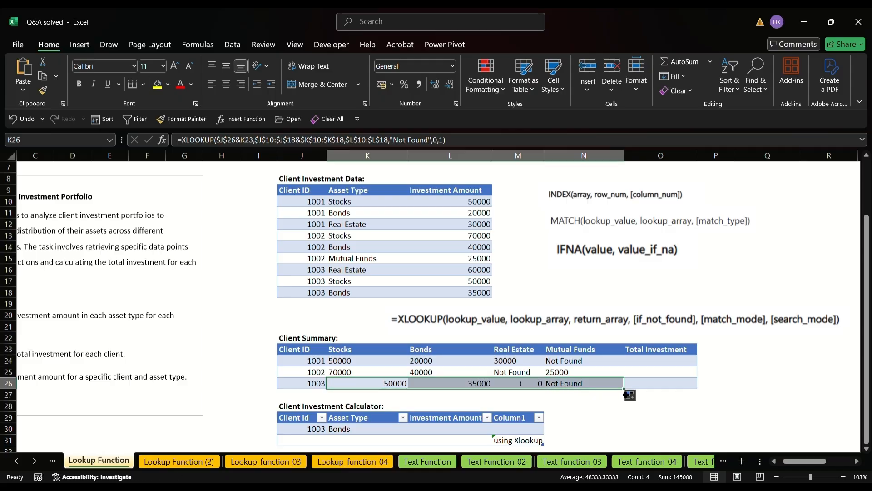
# Step: Check the third client's filled Bonds and Real Estate results and left-align K26:N26
pyautogui.click(521, 384)
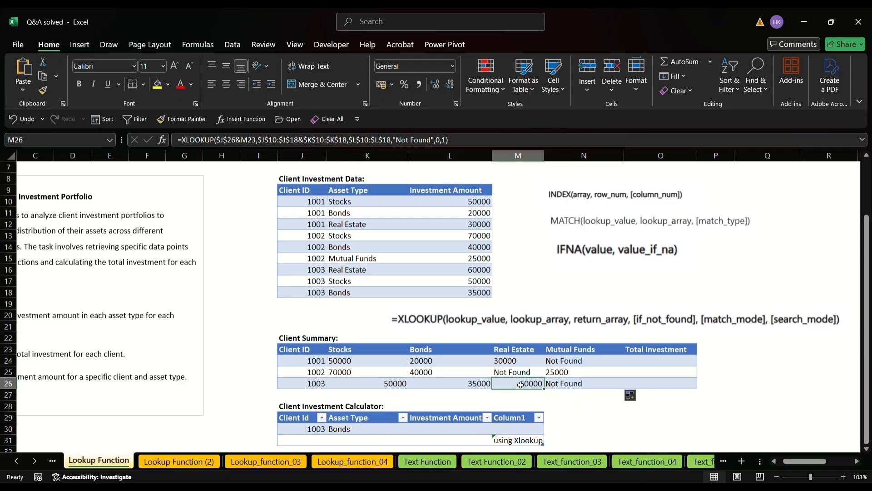
pyautogui.click(470, 387)
pyautogui.click(531, 386)
pyautogui.click(467, 389)
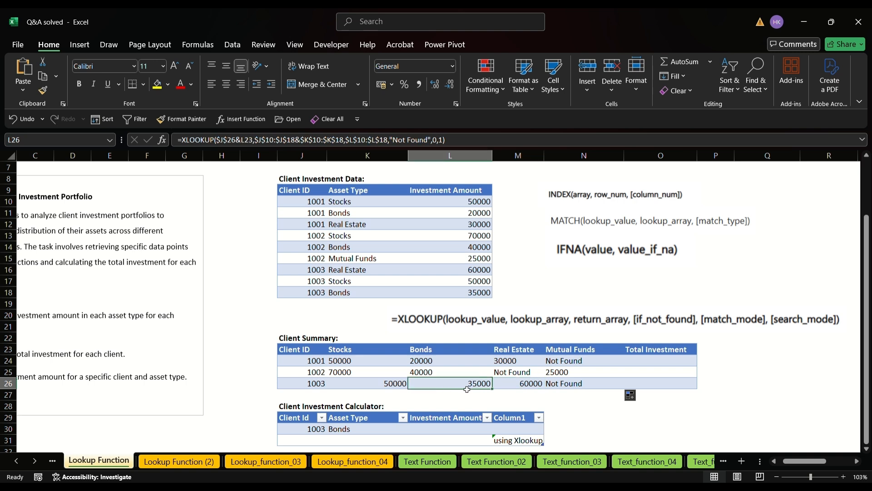
pyautogui.moveTo(416, 389); pyautogui.dragTo(603, 387)
pyautogui.click(211, 84)
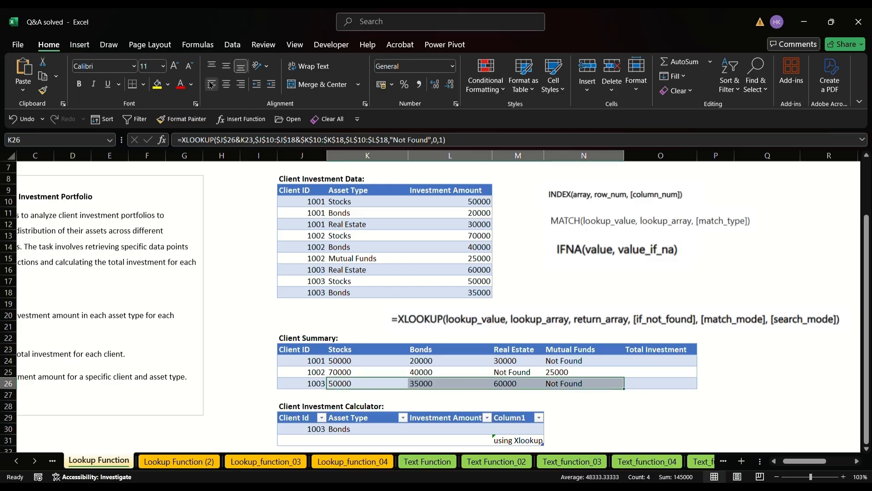
# Step: Calculate the first client's Total Investment in O24 with SUM over K24:N24
pyautogui.click(666, 363)
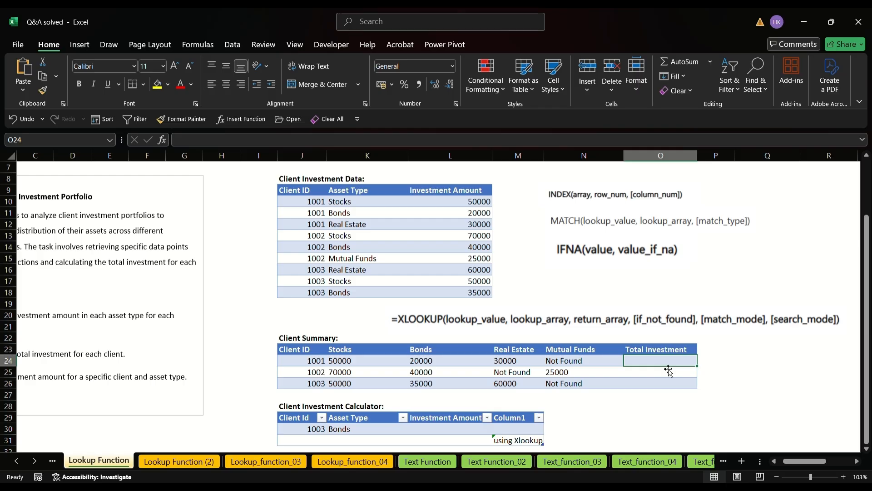
pyautogui.hscroll(-3, 669, 370)
pyautogui.hscroll(4, 545, 368)
pyautogui.hscroll(-1, 409, 364)
pyautogui.click(314, 360)
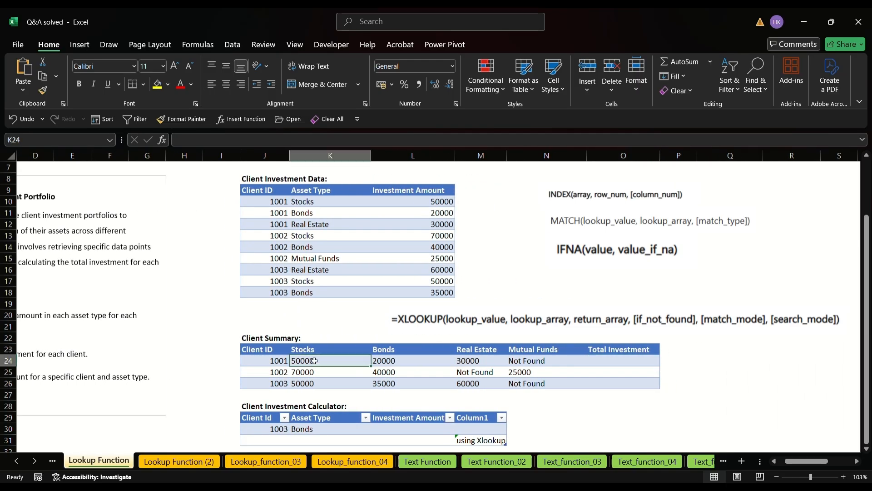
pyautogui.moveTo(314, 361); pyautogui.dragTo(538, 361)
pyautogui.click(633, 362)
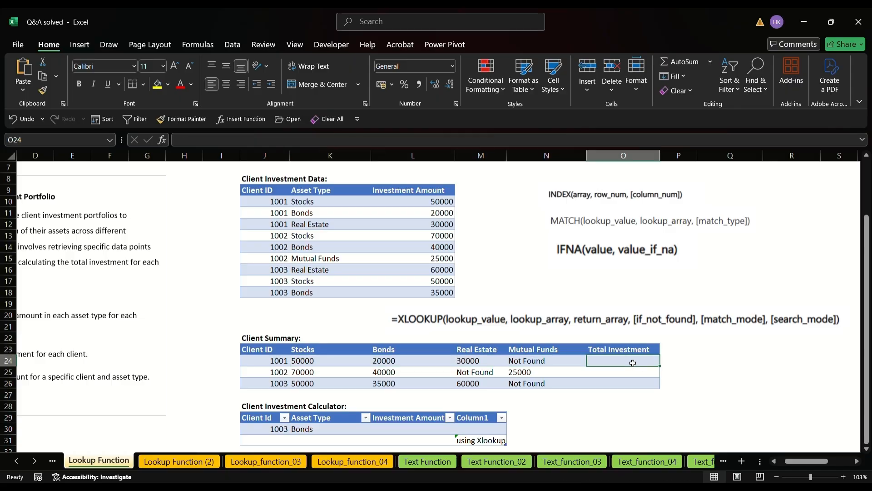
pyautogui.write('=sum')
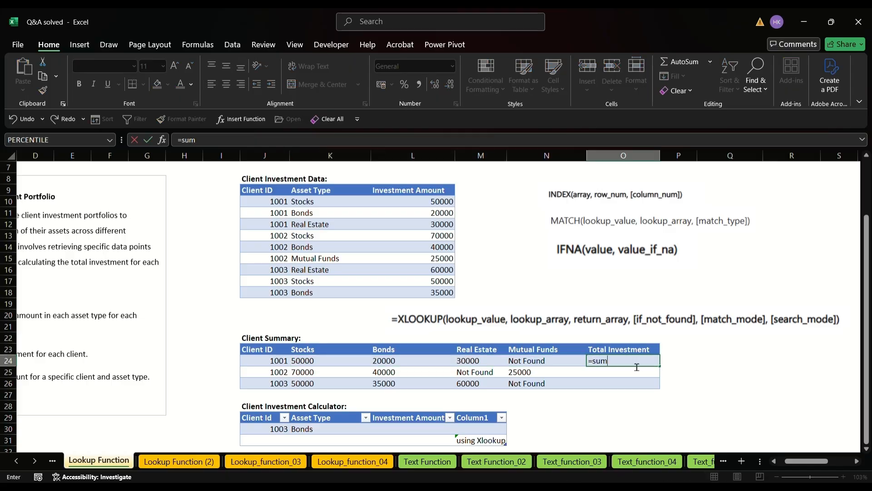
pyautogui.press('Tab')
pyautogui.moveTo(312, 363); pyautogui.dragTo(553, 366)
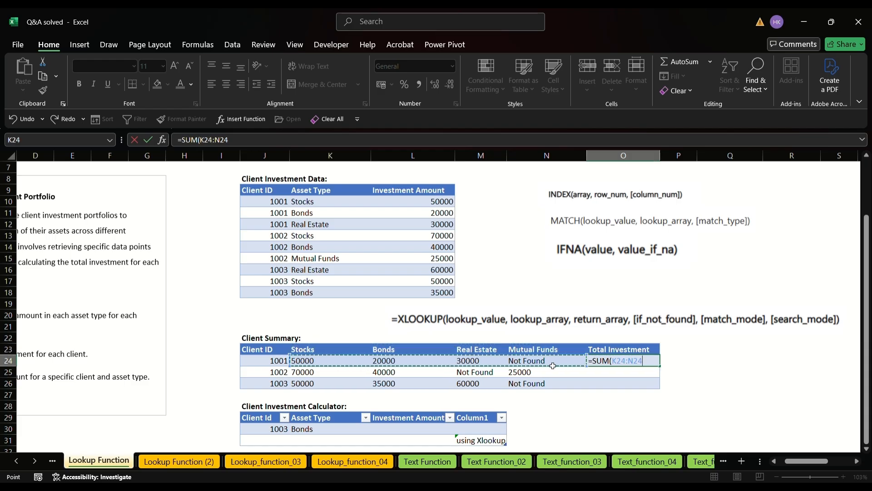
pyautogui.press('Return')
# Step: Fill the O24 total formula down to the third client in O26
pyautogui.click(620, 361)
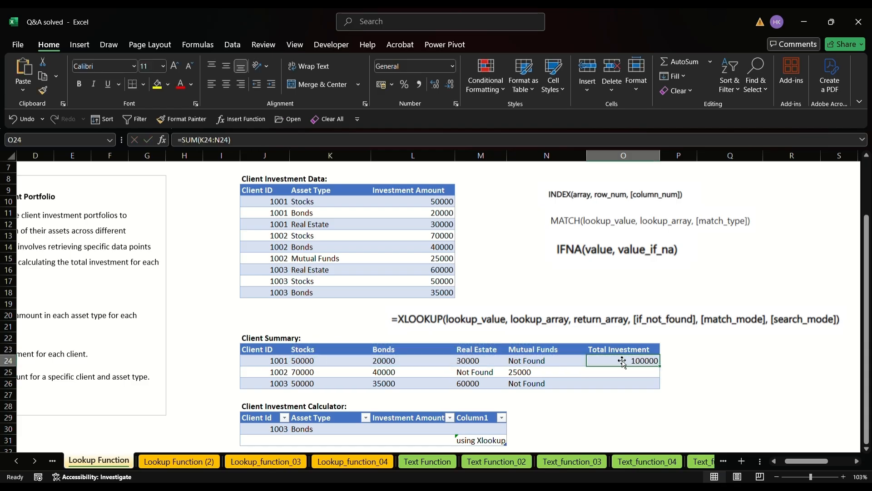
pyautogui.moveTo(660, 366); pyautogui.dragTo(659, 387)
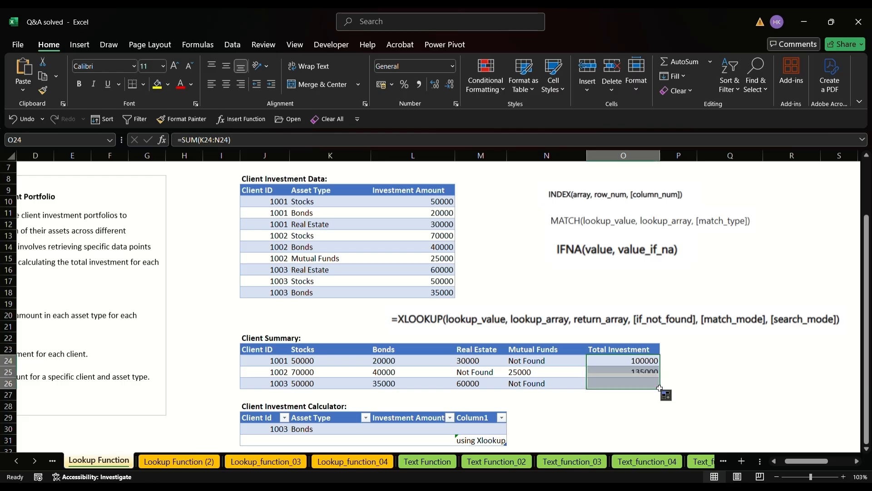
pyautogui.click(619, 408)
# Step: Examine the third task and the Client Investment Calculator's Client Id, Asset Type and Investment Amount cells
pyautogui.scroll(-3, 618, 414)
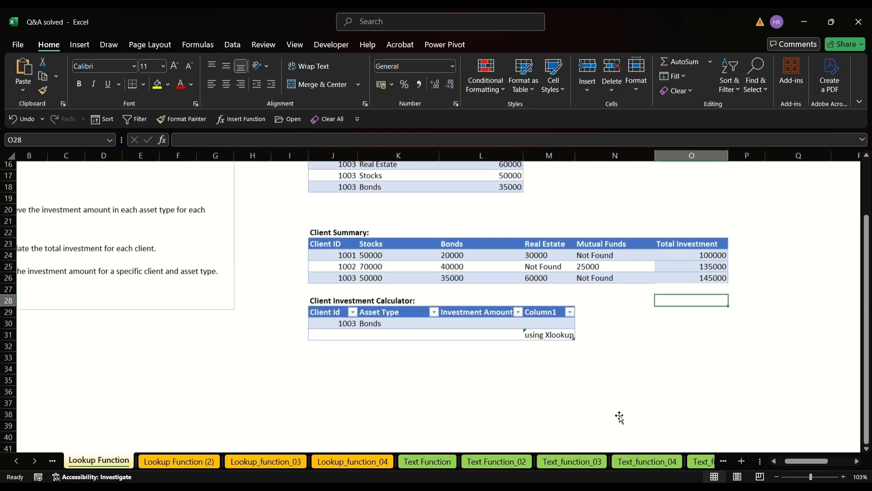
pyautogui.hscroll(-3, 618, 414)
pyautogui.hscroll(1, 618, 414)
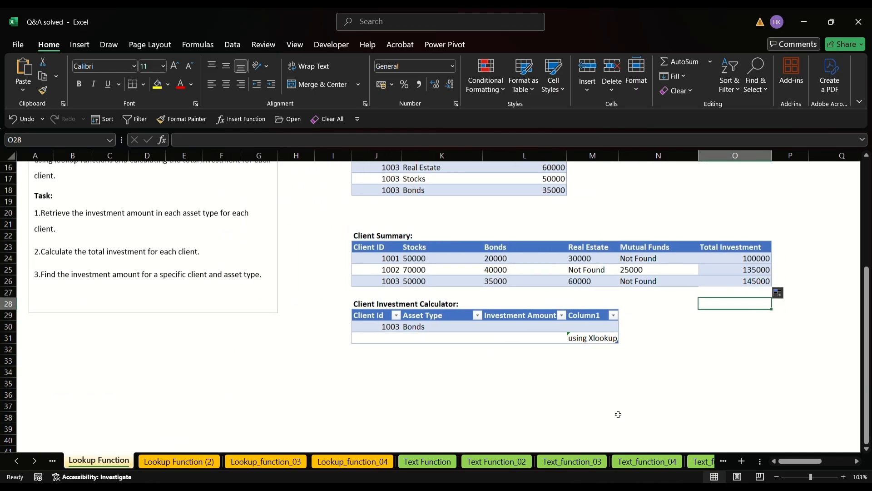
pyautogui.click(385, 327)
pyautogui.click(426, 332)
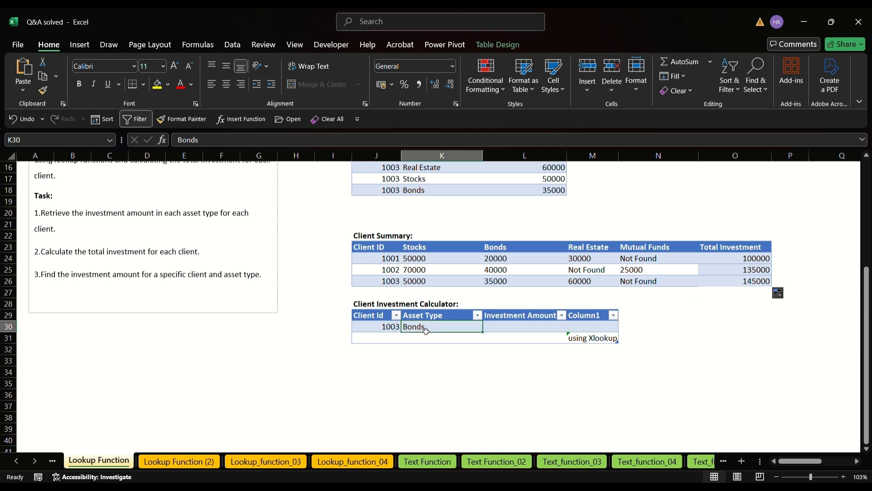
pyautogui.click(536, 328)
pyautogui.scroll(3, 538, 328)
pyautogui.hscroll(2, 537, 328)
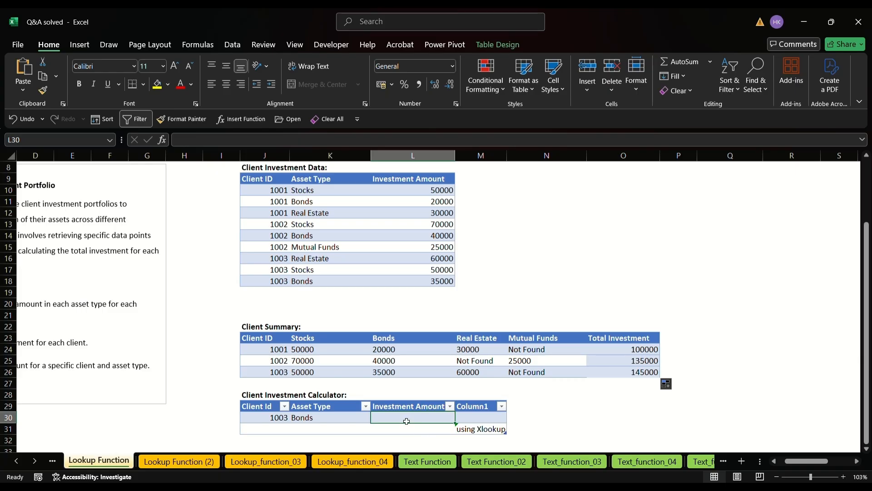
pyautogui.click(459, 420)
# Step: Start an INDEX formula in L30 with array L10:L18 and nest a MATCH with lookup value 1 as the row number
pyautogui.click(413, 422)
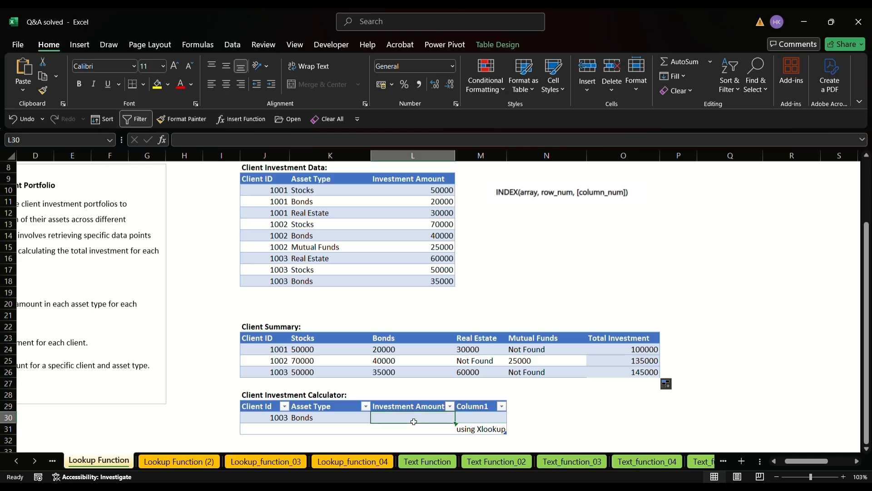
pyautogui.write('=inde')
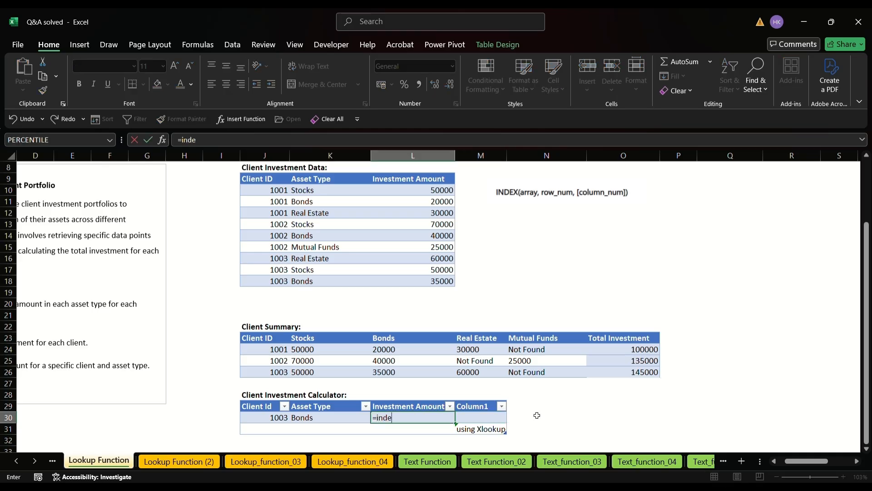
pyautogui.press('Tab')
pyautogui.click(423, 194)
pyautogui.moveTo(424, 194); pyautogui.dragTo(433, 284)
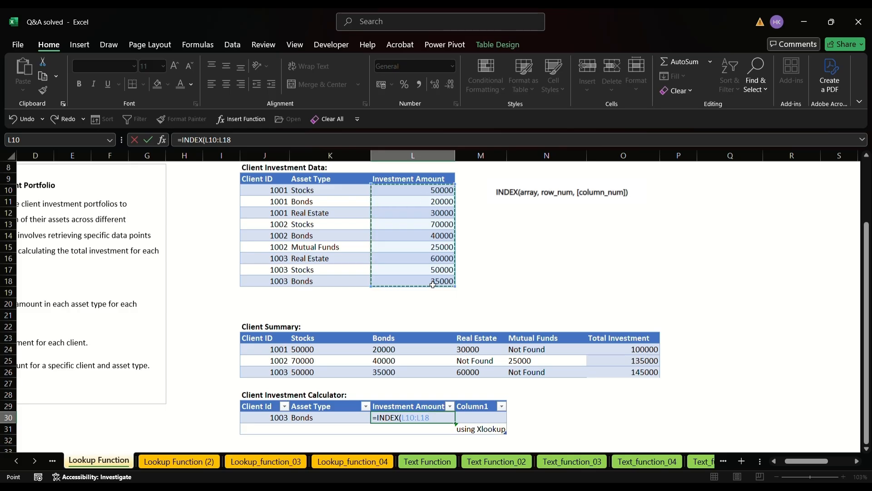
pyautogui.write(',')
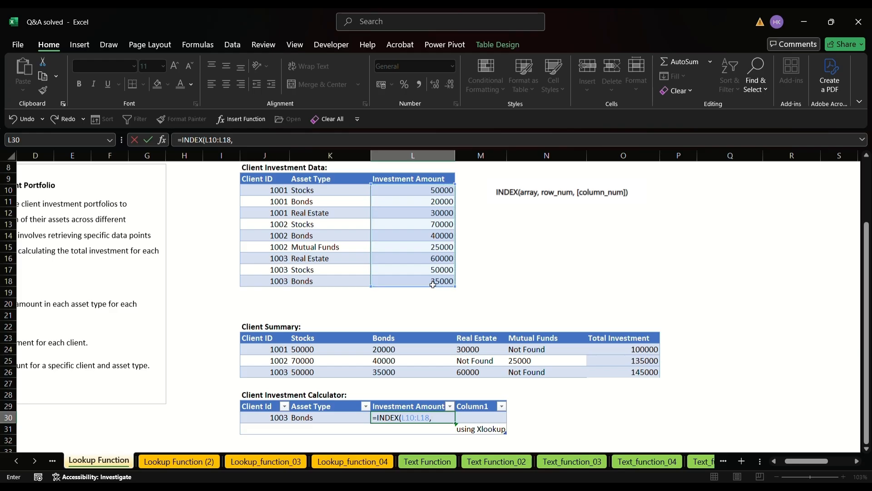
pyautogui.write('MATCH(')
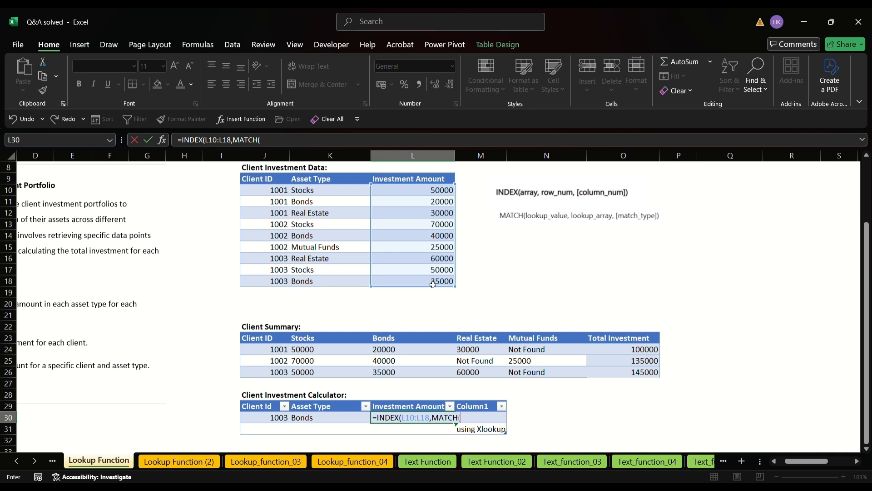
pyautogui.write('1')
pyautogui.click(274, 418)
pyautogui.press('BackSpace')
pyautogui.press('BackSpace')
pyautogui.press('BackSpace')
pyautogui.press('BackSpace')
pyautogui.press('BackSpace')
pyautogui.press('BackSpace')
pyautogui.press('BackSpace')
pyautogui.press('BackSpace')
pyautogui.press('BackSpace')
pyautogui.press('BackSpace')
pyautogui.press('BackSpace')
pyautogui.press('BackSpace')
pyautogui.press('BackSpace')
pyautogui.press('BackSpace')
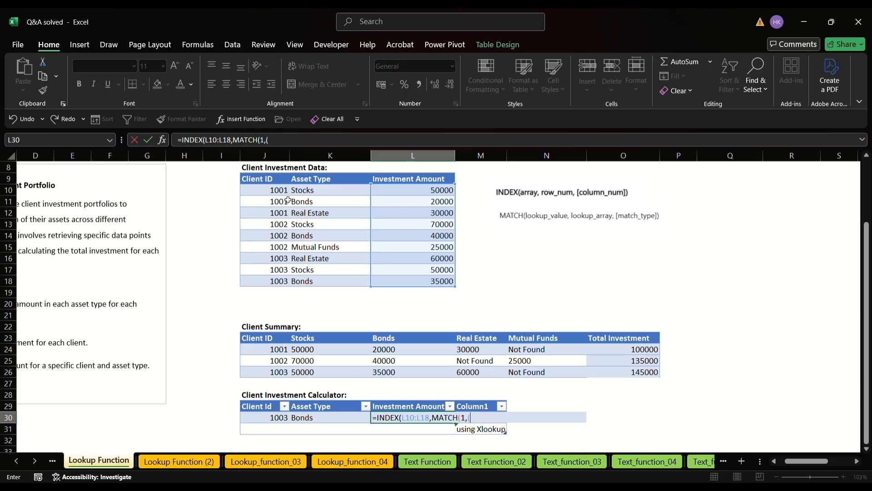
# Step: Add the first MATCH criterion, comparing J10:J18 with the calculator's [@[Client Id]]
pyautogui.moveTo(280, 193); pyautogui.dragTo(282, 282)
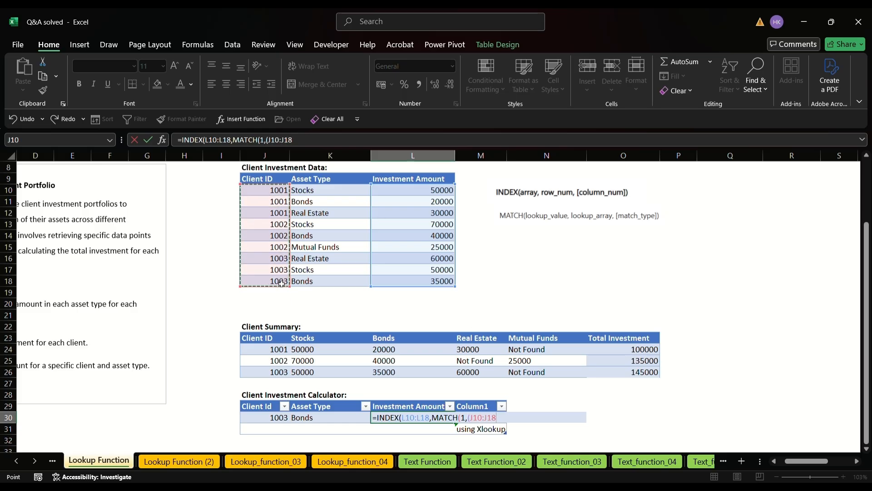
pyautogui.write('=')
pyautogui.click(272, 416)
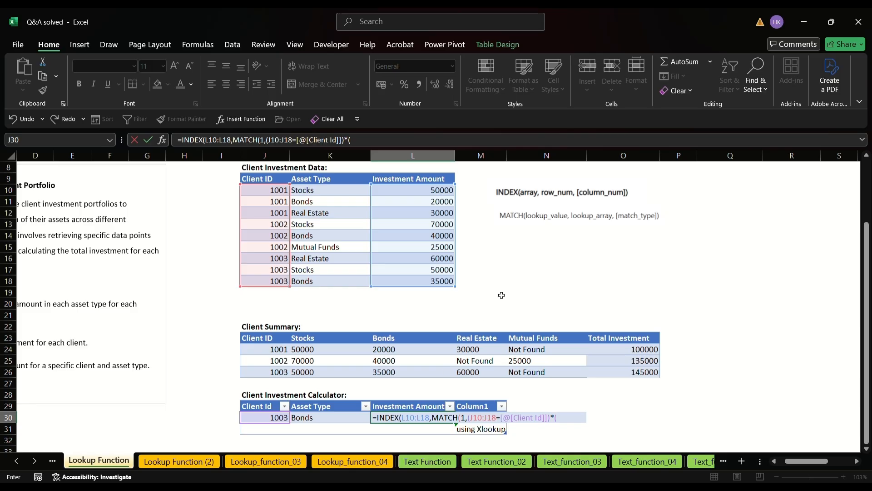
# Step: Multiply by the second criterion K10:K18=[@[Asset Type]] and complete the L30 formula with match type 0
pyautogui.moveTo(330, 200); pyautogui.dragTo(335, 286)
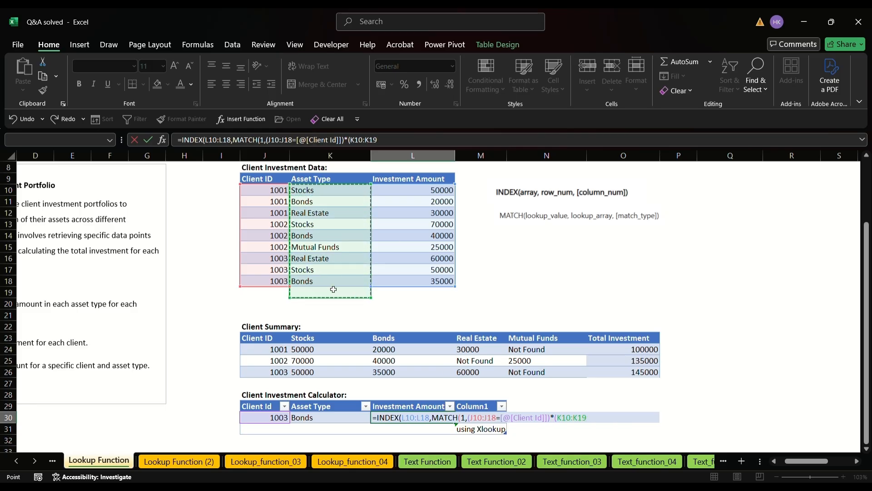
pyautogui.write('=')
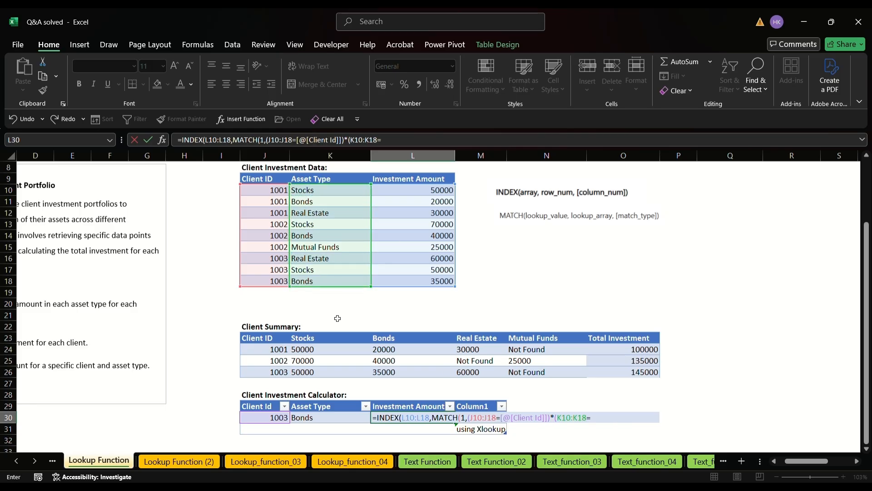
pyautogui.click(323, 419)
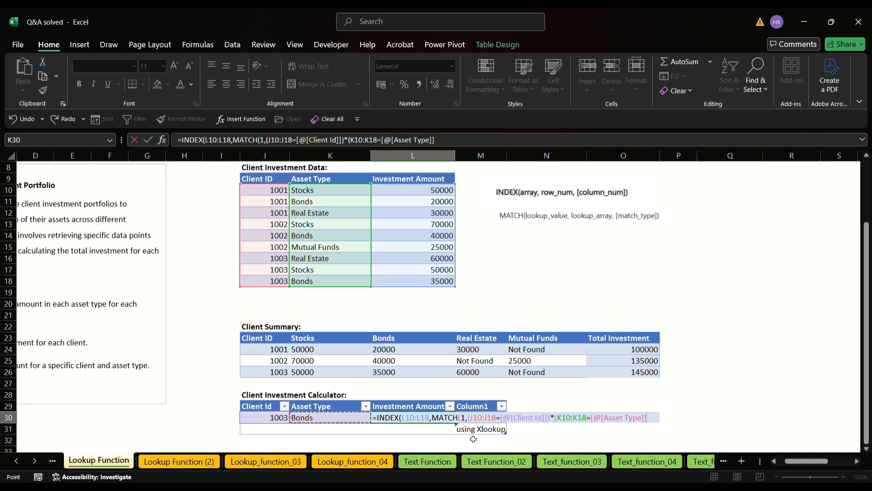
pyautogui.write(')')
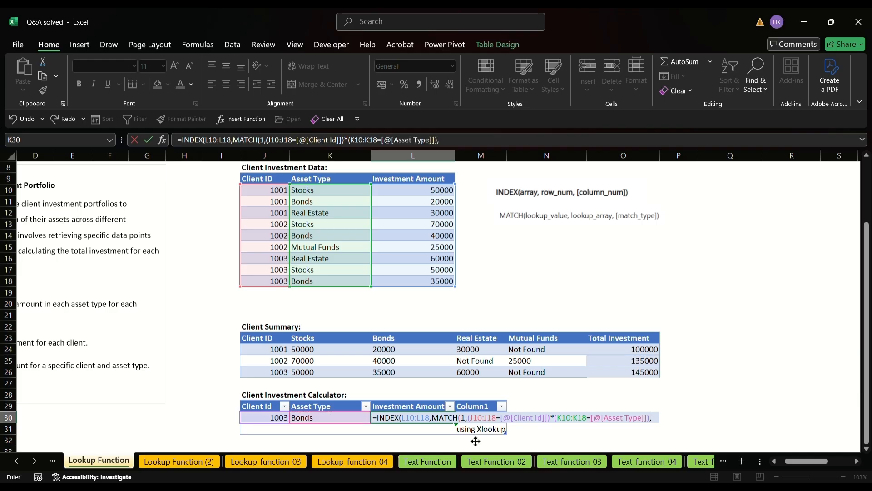
pyautogui.write(',0)')
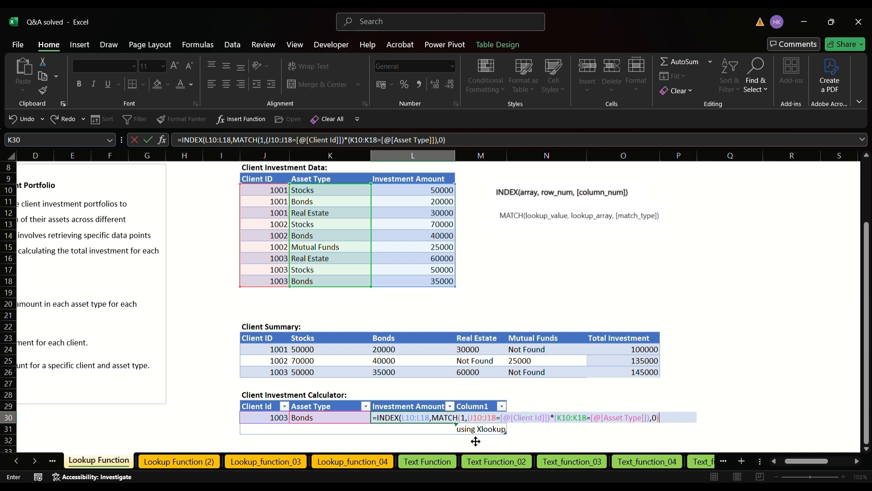
pyautogui.write(')')
pyautogui.press('Return')
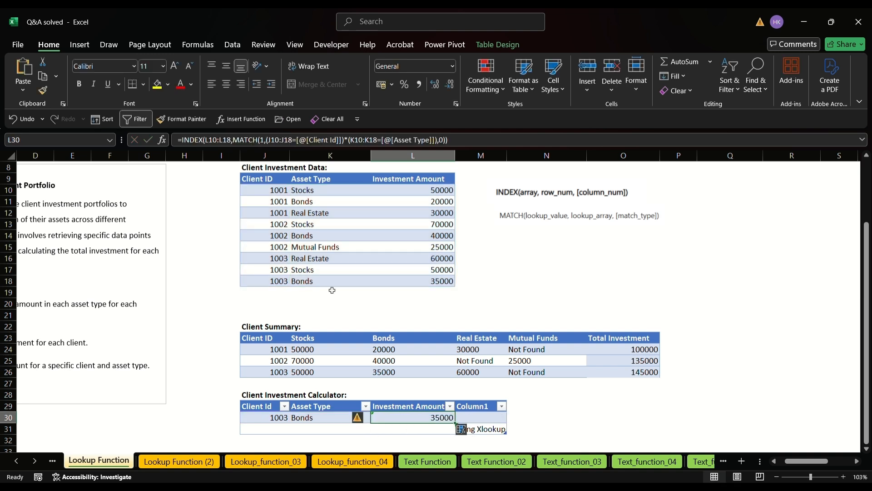
# Step: Check the calculator's result against the third client's Bonds row in the Client Investment Data
pyautogui.click(286, 271)
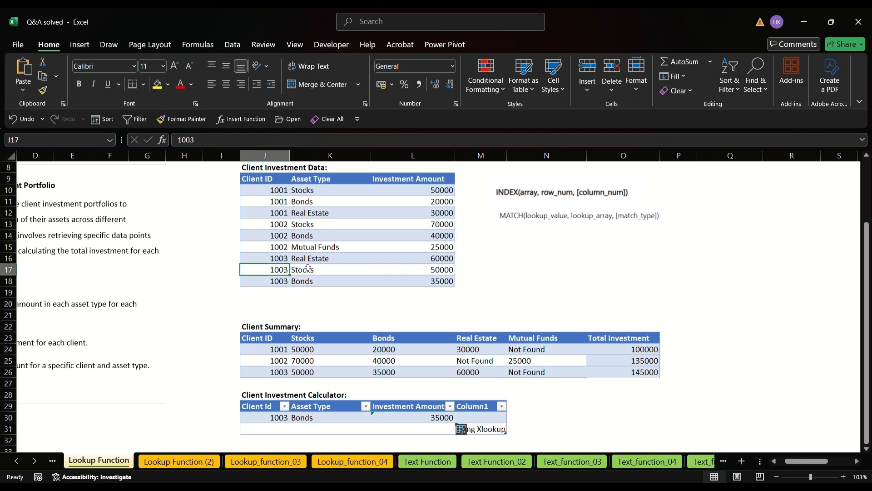
pyautogui.click(325, 282)
pyautogui.click(415, 282)
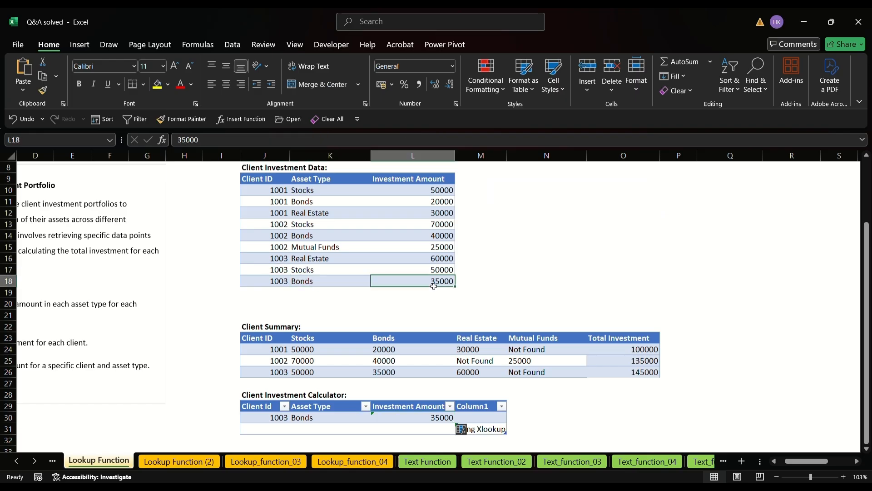
# Step: Start an XLOOKUP formula in M30 with the combined lookup value [@[Client Id]]&[@[Asset Type]]
pyautogui.click(487, 419)
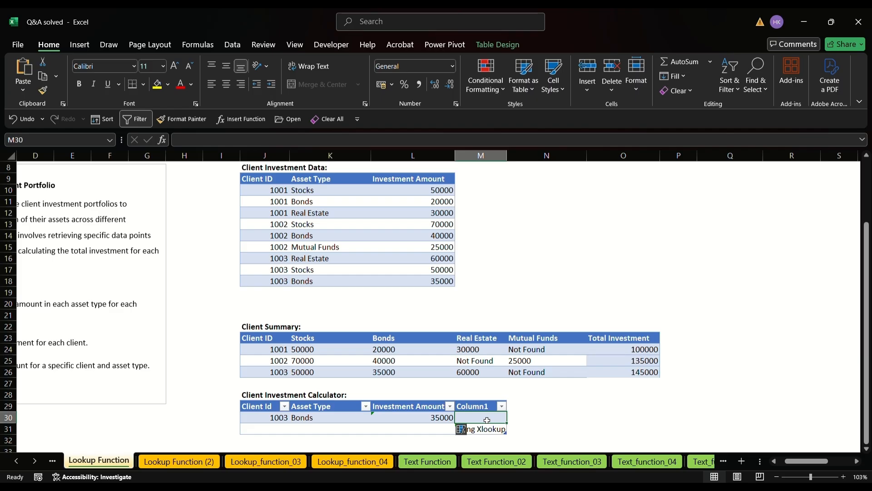
pyautogui.write('=')
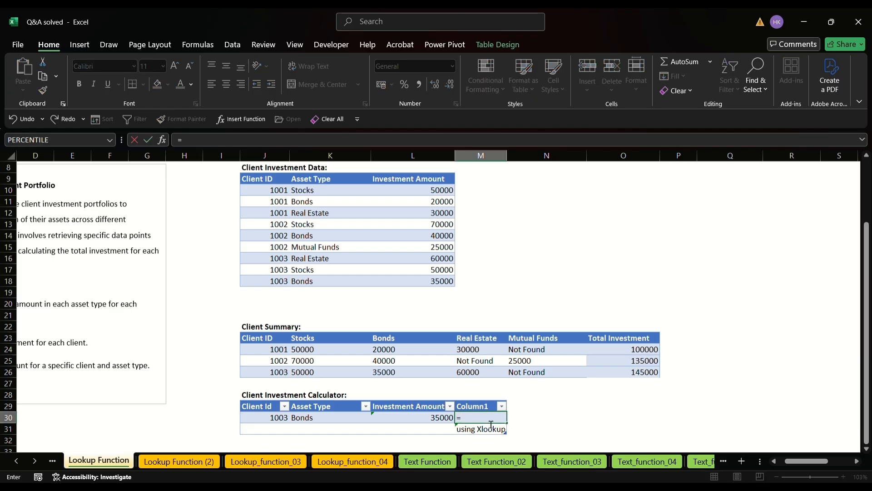
pyautogui.write('XLOOKUP(')
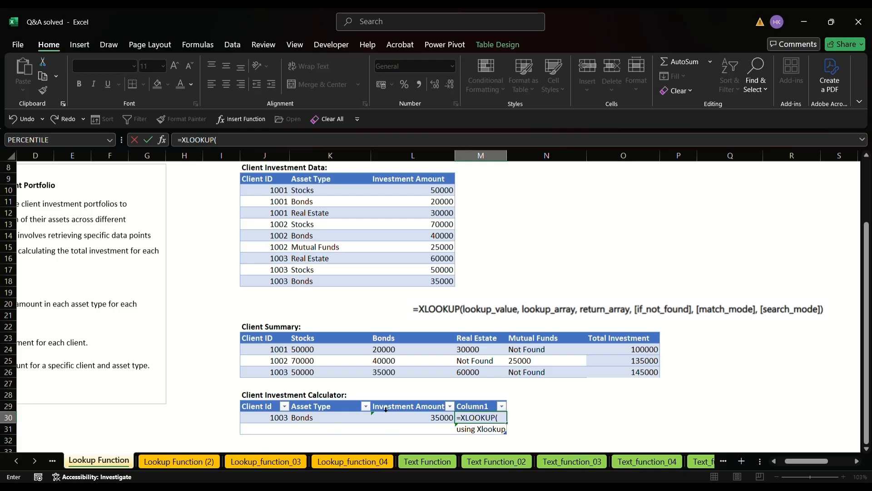
pyautogui.click(272, 421)
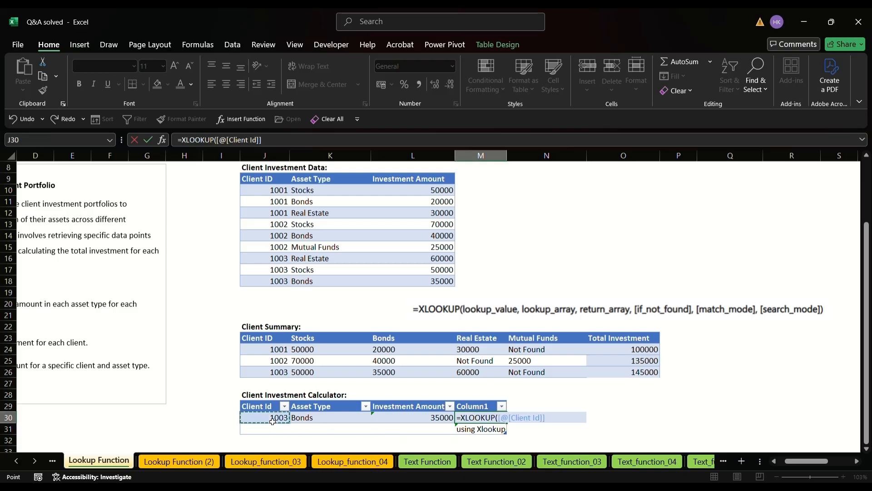
pyautogui.write('&')
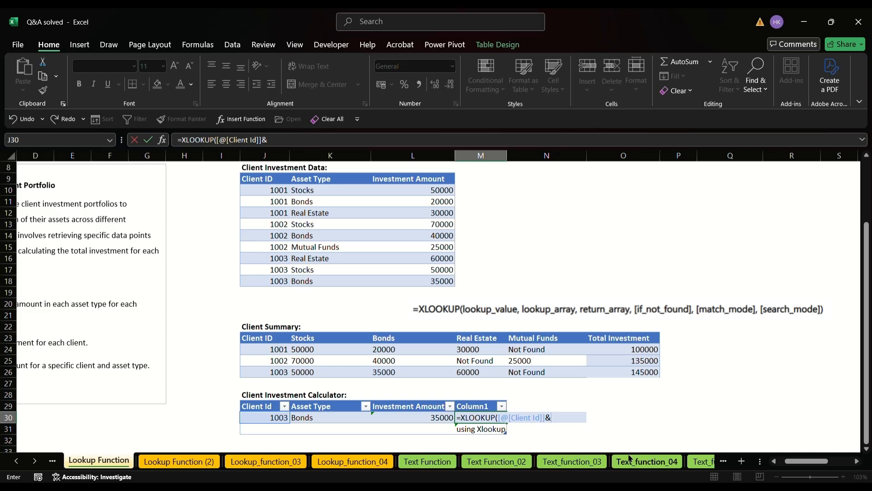
pyautogui.click(334, 423)
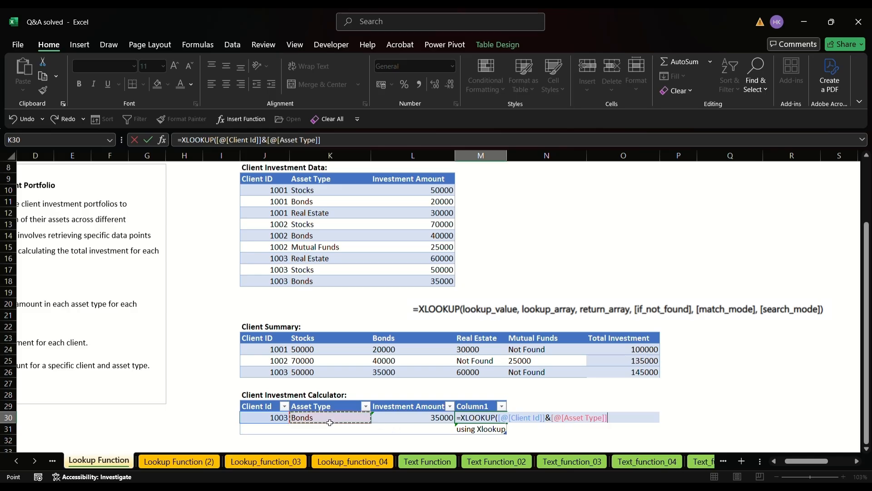
pyautogui.write(',')
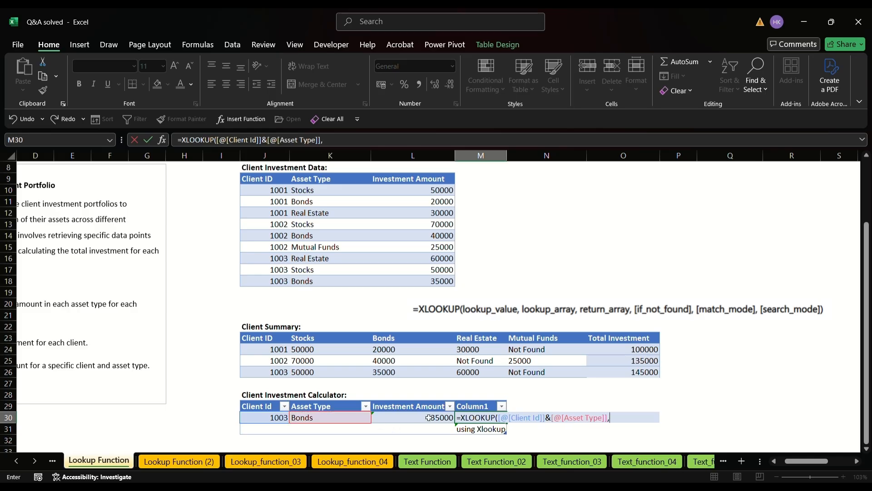
# Step: Set the XLOOKUP's lookup array to the combined ranges J10:J18&K10:K18 from the Client Investment Data
pyautogui.click(270, 192)
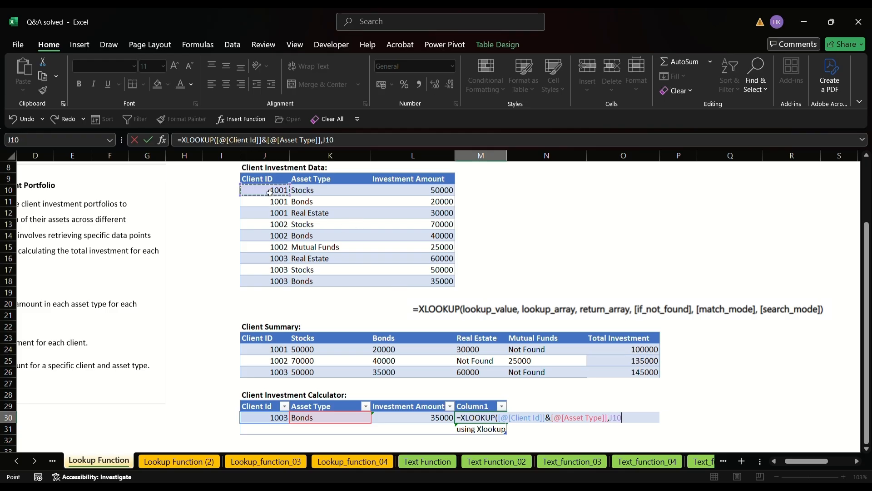
pyautogui.moveTo(270, 192); pyautogui.dragTo(279, 286)
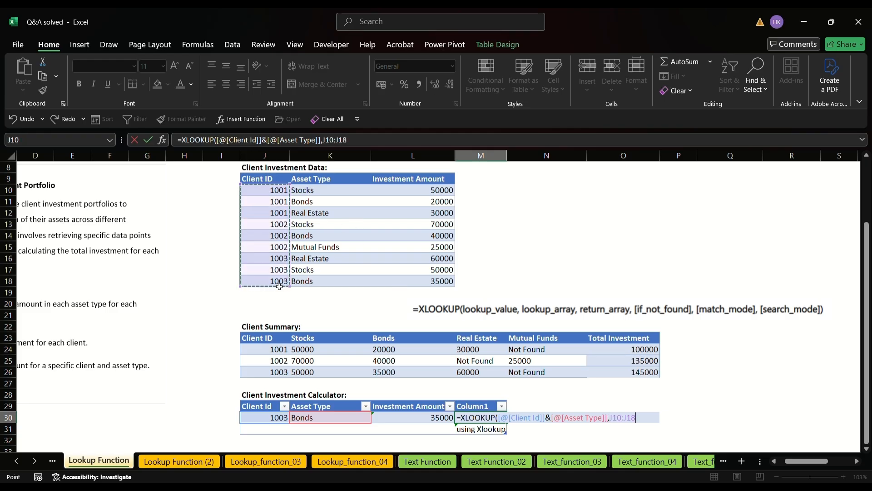
pyautogui.write('&')
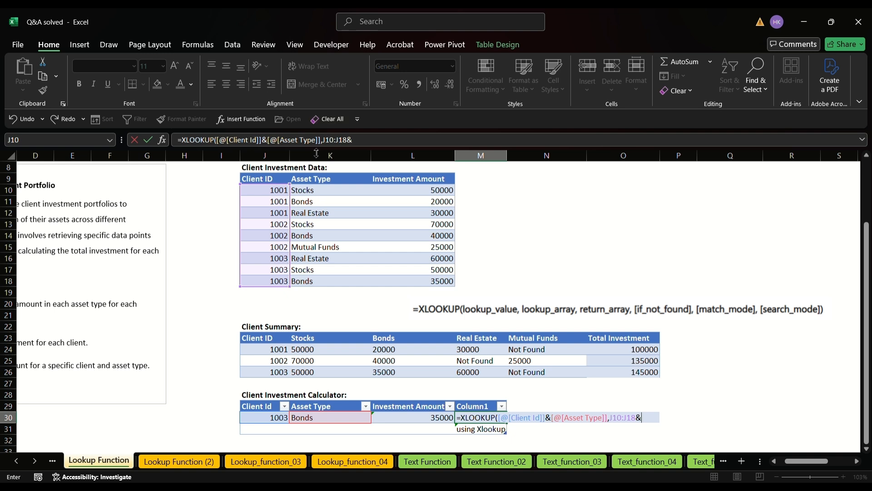
pyautogui.moveTo(316, 191); pyautogui.dragTo(317, 282)
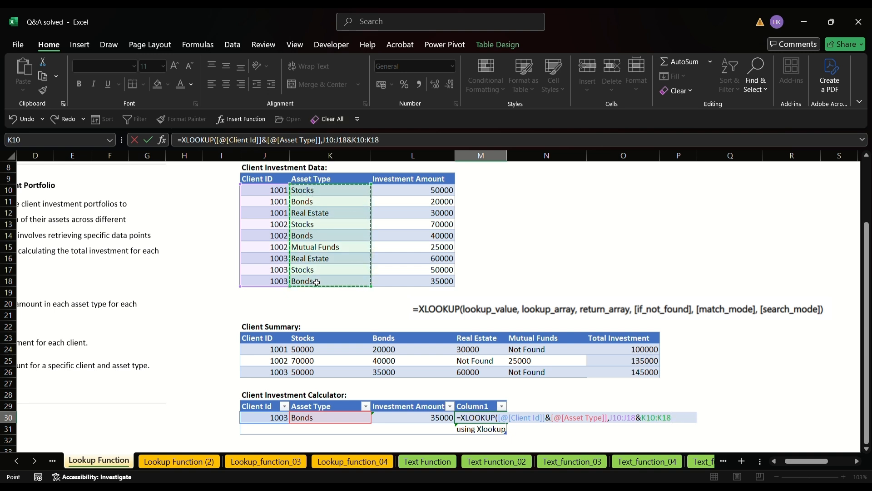
pyautogui.write(',')
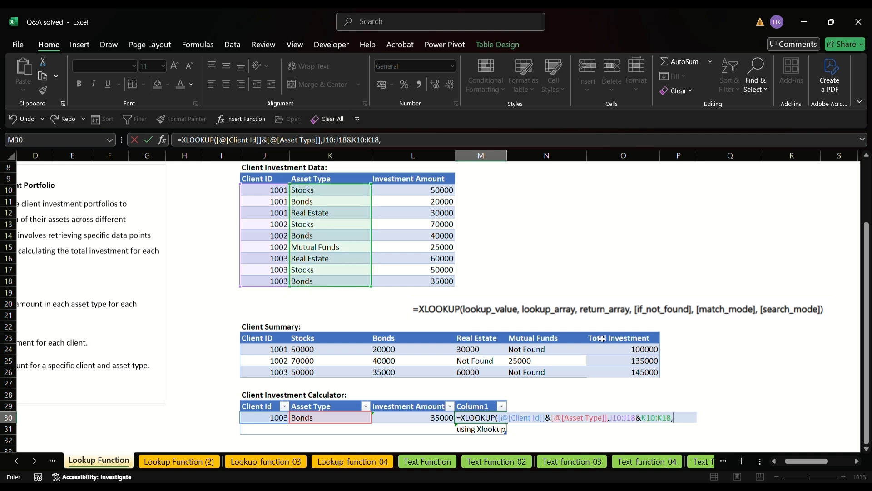
# Step: Add return array L10:L18, leave the if-not-found argument empty, and finish the formula with match mode 0 and search mode 1
pyautogui.moveTo(415, 193); pyautogui.dragTo(427, 282)
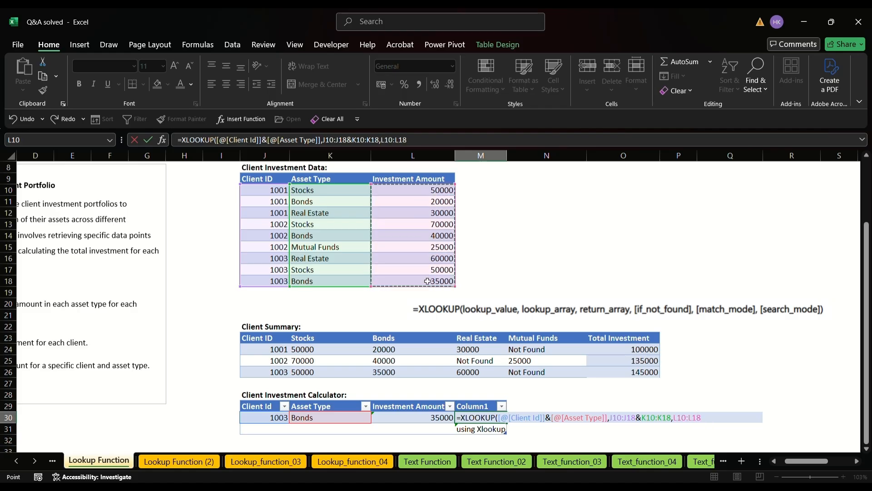
pyautogui.write(',')
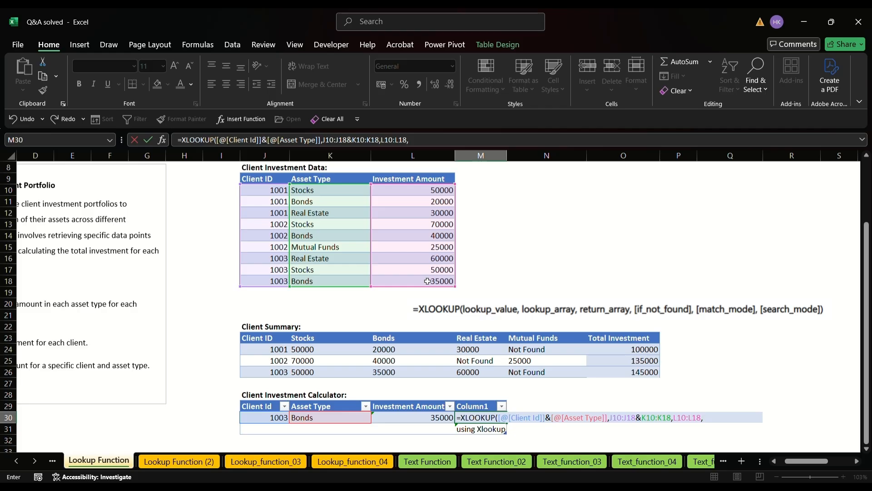
pyautogui.write(',0,1)')
pyautogui.press('Return')
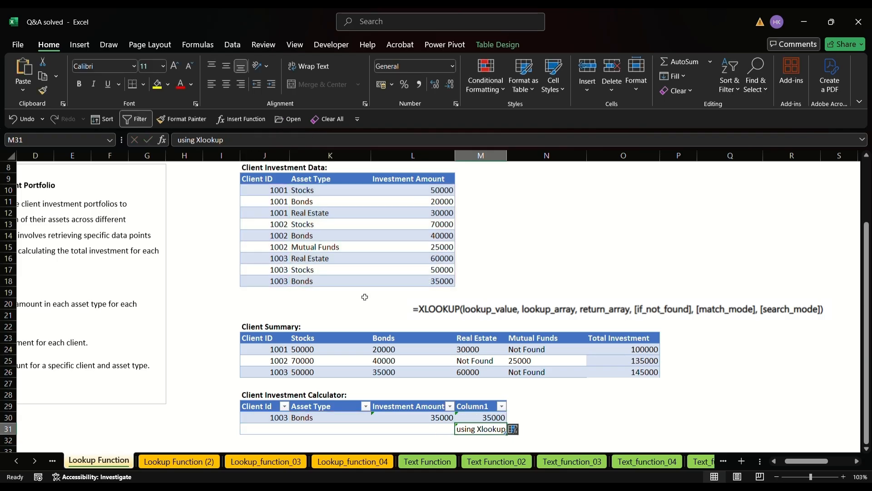
# Step: Compare the calculator's INDEX/MATCH and XLOOKUP results and look over the client portfolio sheet
pyautogui.moveTo(427, 417); pyautogui.dragTo(488, 417)
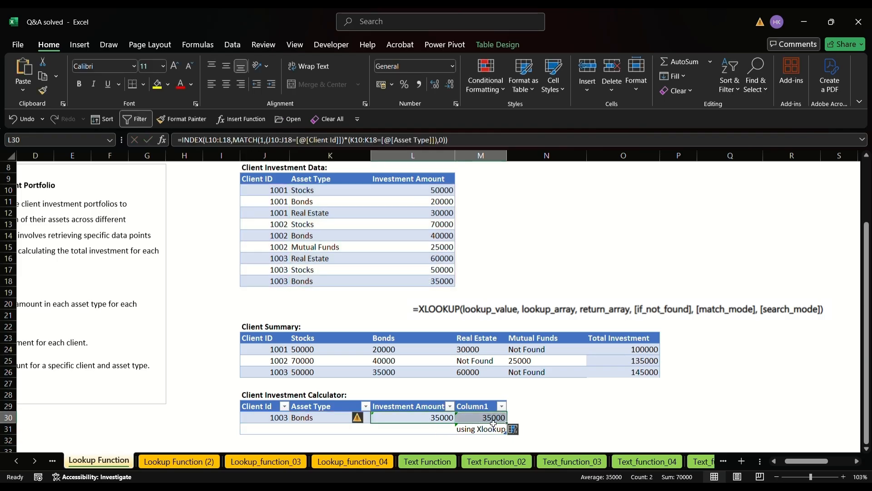
pyautogui.click(562, 417)
pyautogui.hscroll(-4, 562, 417)
pyautogui.scroll(3, 562, 417)
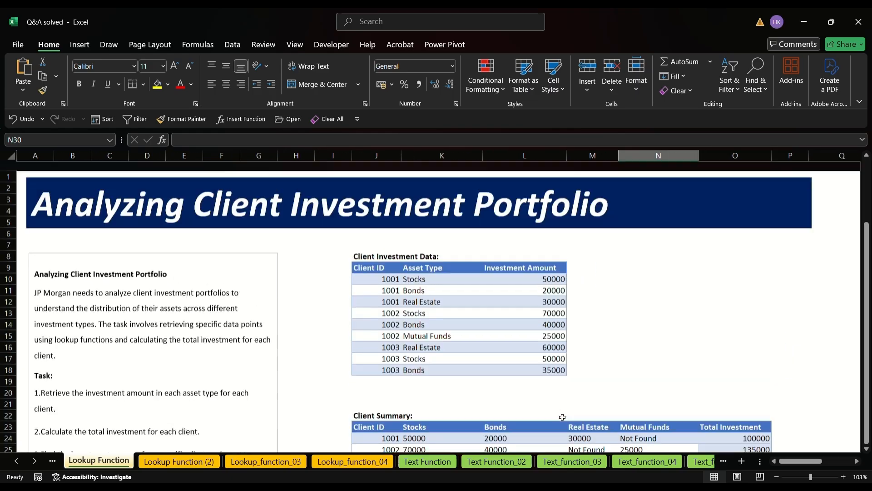
pyautogui.scroll(-3, 562, 417)
pyautogui.scroll(2, 562, 417)
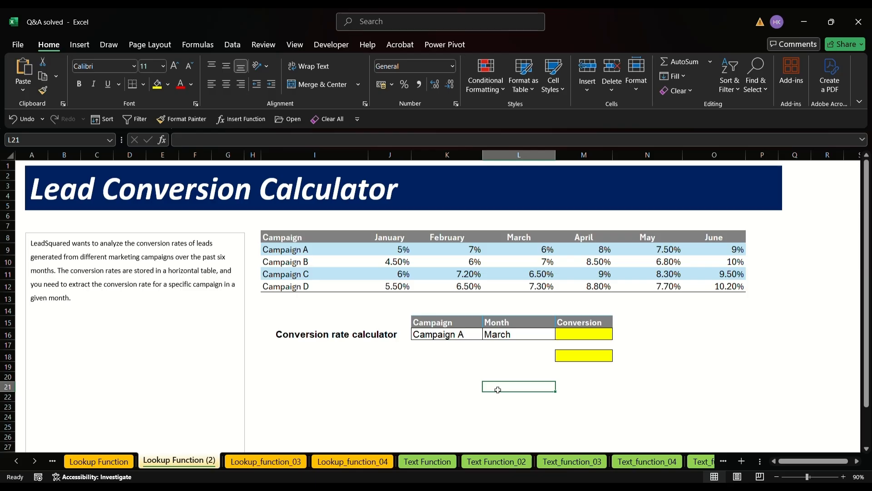
# Step: Read the task text on the Lookup Function (2) sheet and examine the table of conversion rates by campaign and month
pyautogui.keyDown('ctrl'); pyautogui.scroll(2, 51, 281); pyautogui.keyUp('ctrl')
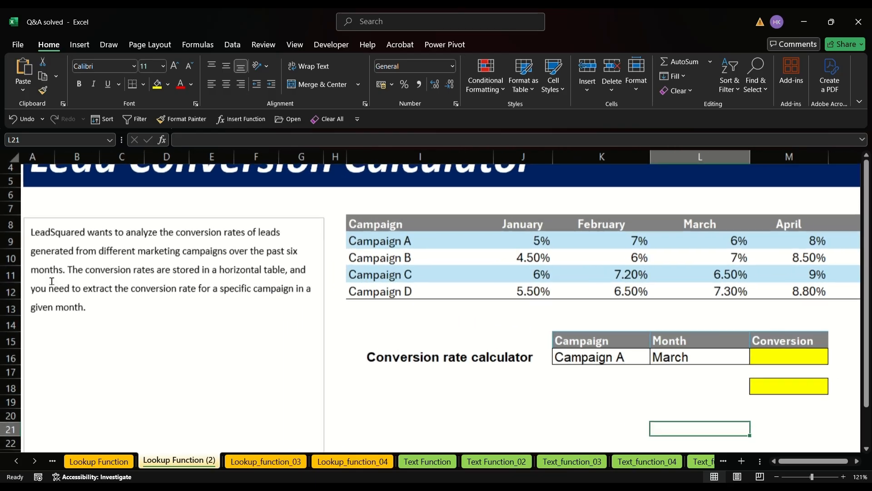
pyautogui.keyDown('ctrl'); pyautogui.scroll(3, 52, 281); pyautogui.keyUp('ctrl')
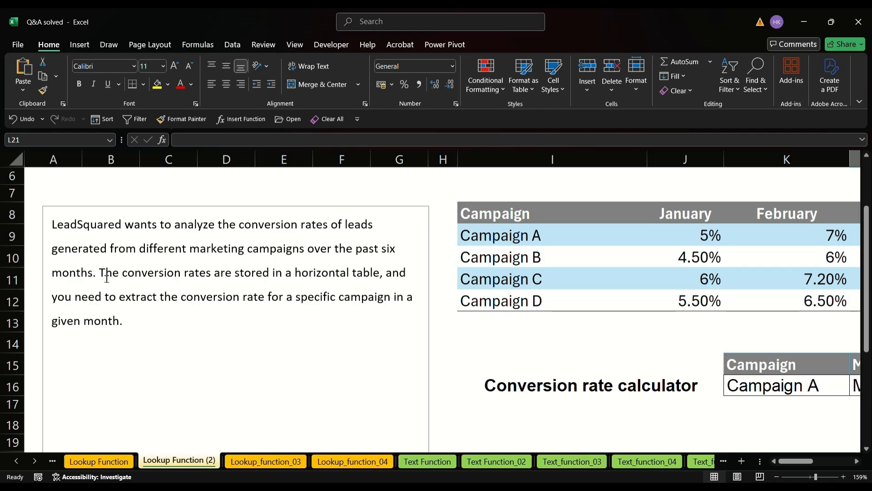
pyautogui.moveTo(106, 278); pyautogui.dragTo(158, 323)
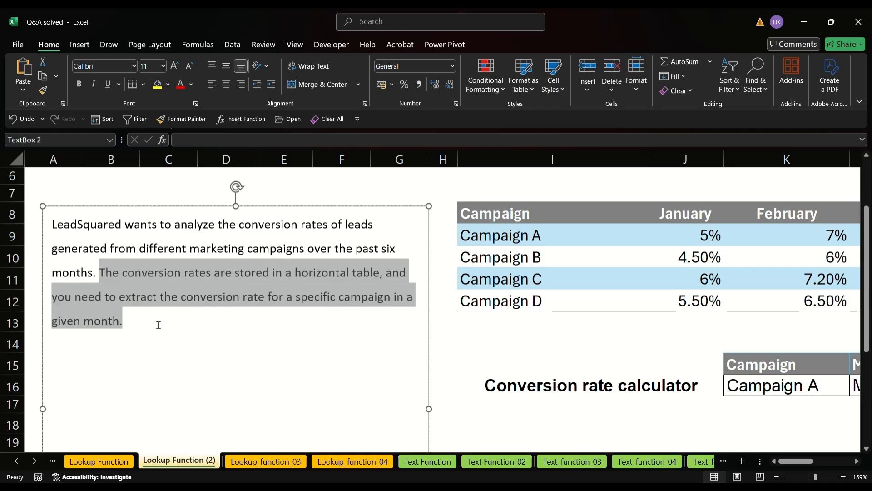
pyautogui.click(160, 325)
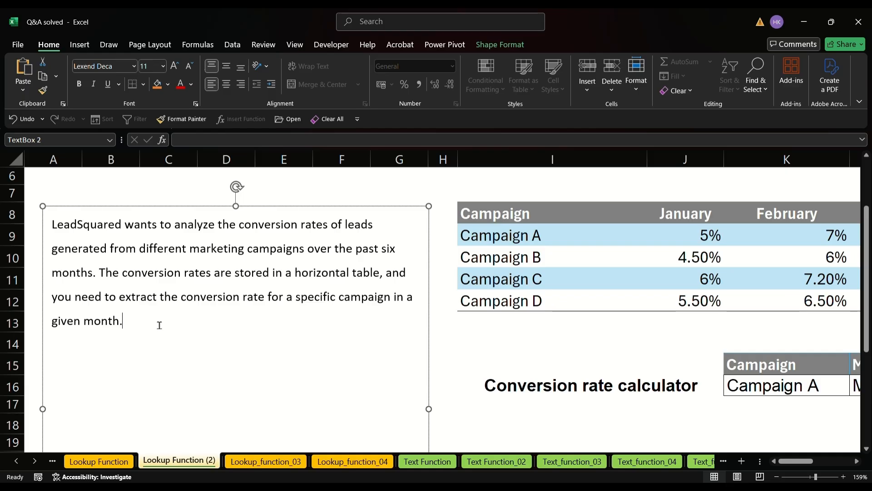
pyautogui.keyDown('ctrl'); pyautogui.scroll(-5, 160, 325); pyautogui.keyUp('ctrl')
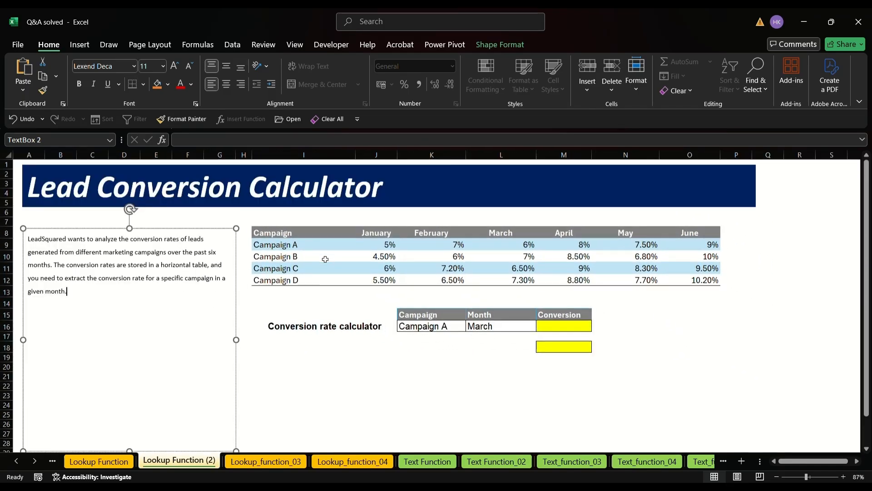
pyautogui.moveTo(283, 232); pyautogui.dragTo(284, 280)
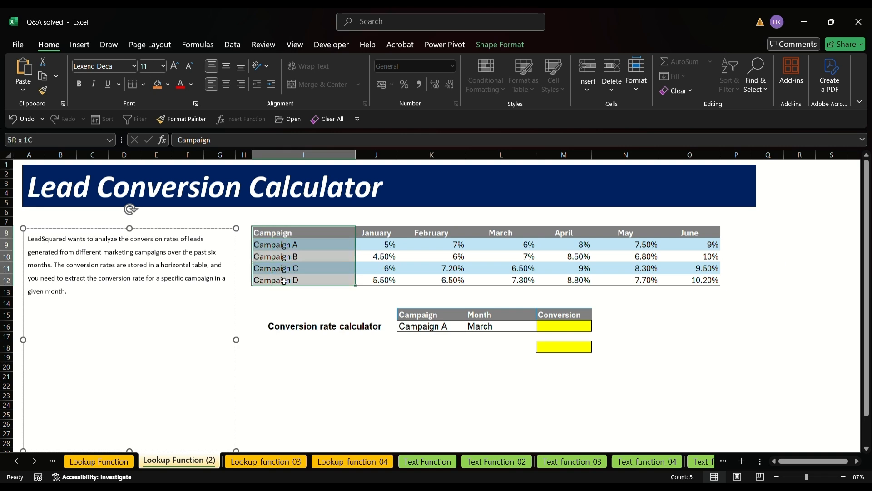
pyautogui.moveTo(381, 234); pyautogui.dragTo(690, 234)
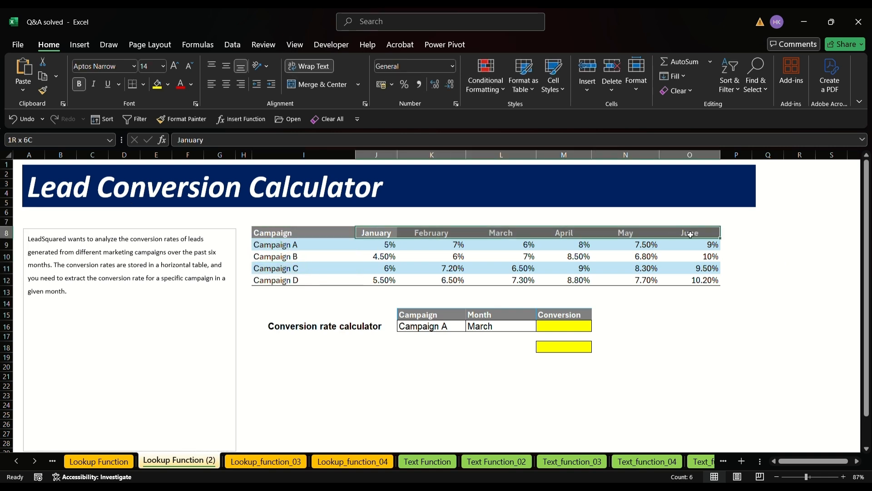
pyautogui.moveTo(382, 246); pyautogui.dragTo(681, 284)
pyautogui.click(508, 370)
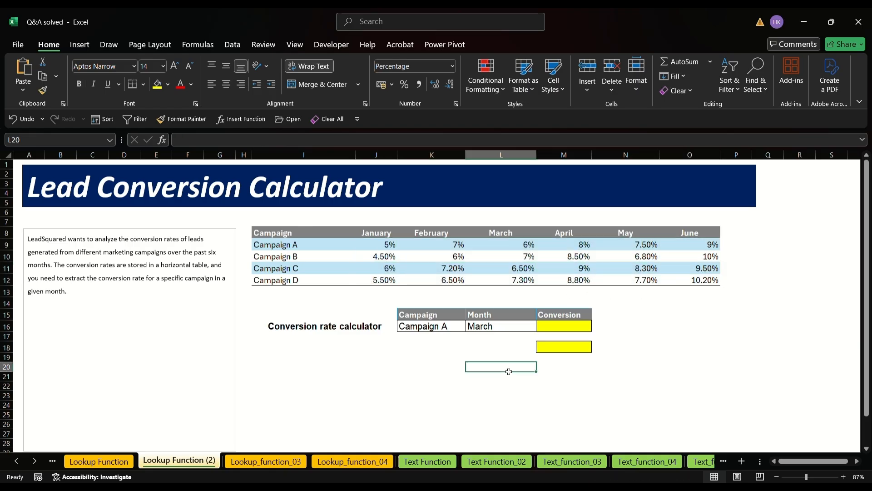
# Step: Examine the conversion rate calculator's campaign, month and result cells, and locate Campaign A's March rate in the table
pyautogui.click(311, 328)
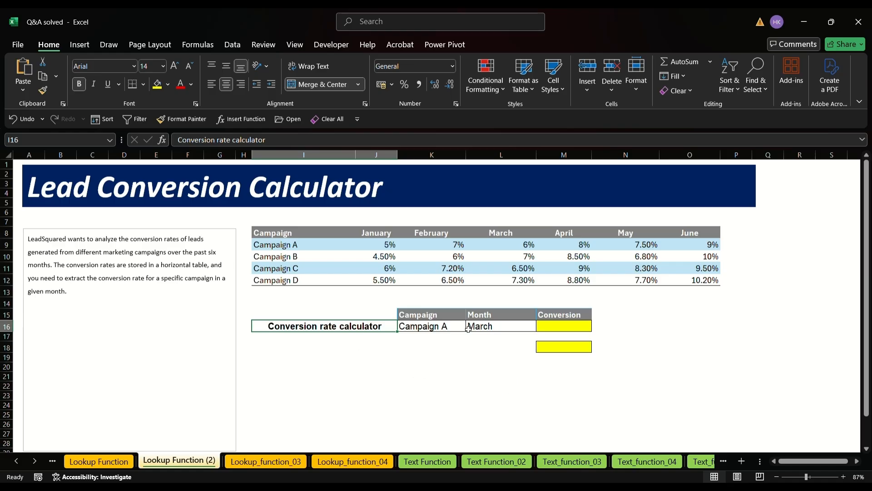
pyautogui.click(448, 327)
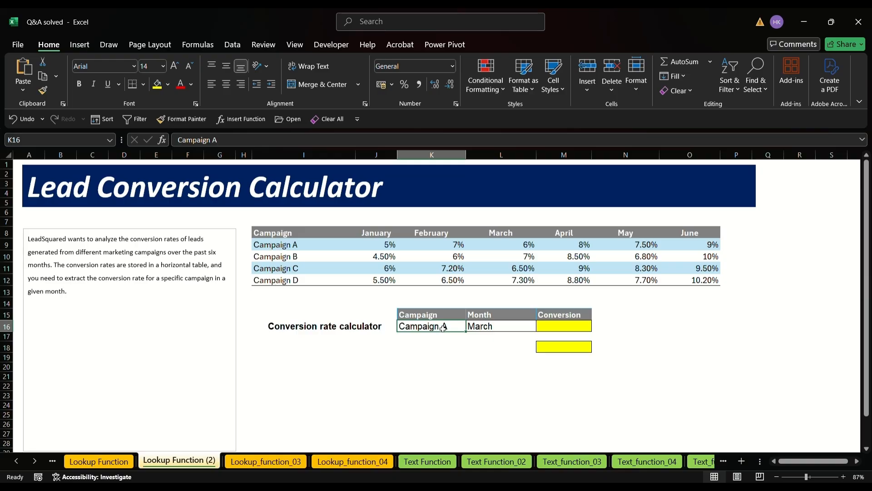
pyautogui.click(504, 331)
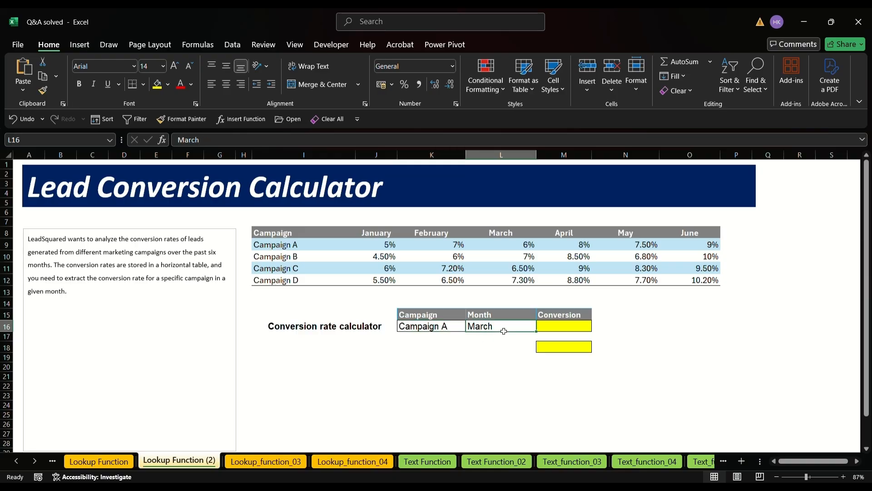
pyautogui.click(570, 332)
pyautogui.click(425, 328)
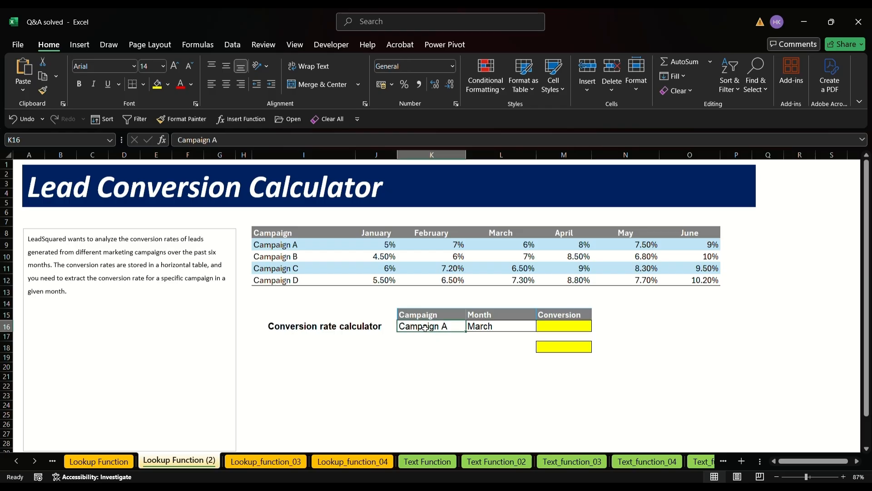
pyautogui.click(487, 330)
pyautogui.click(288, 248)
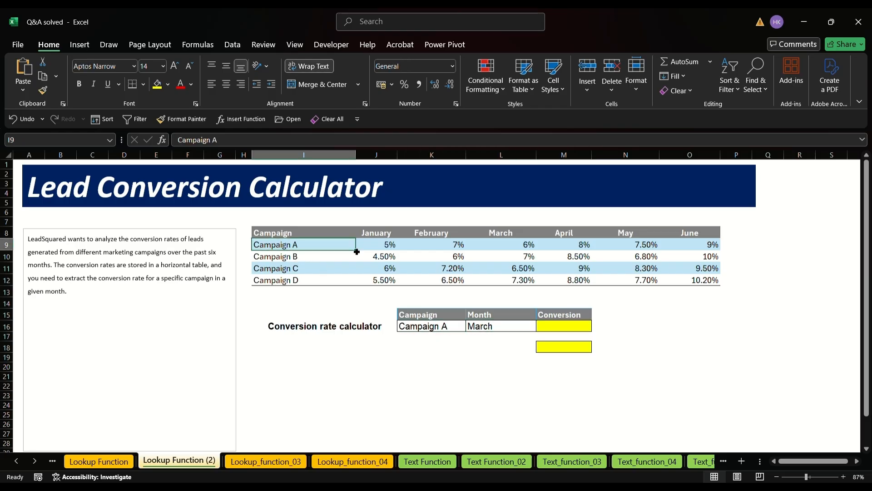
pyautogui.click(524, 249)
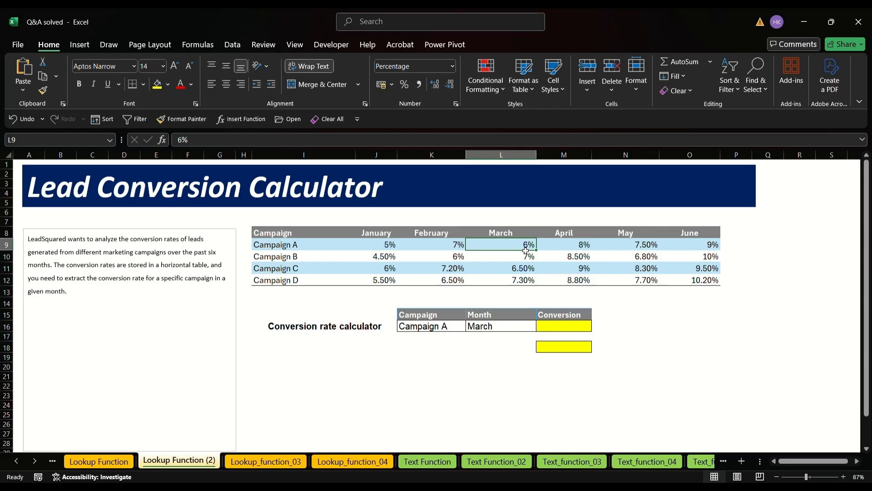
pyautogui.click(564, 330)
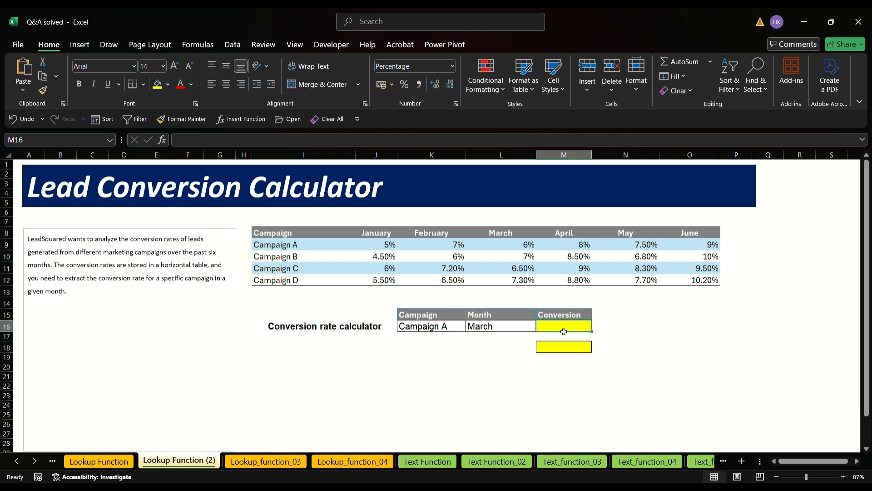
# Step: Label the two result cells by entering "index match" in N16 and "Xlookup" in N18
pyautogui.click(645, 330)
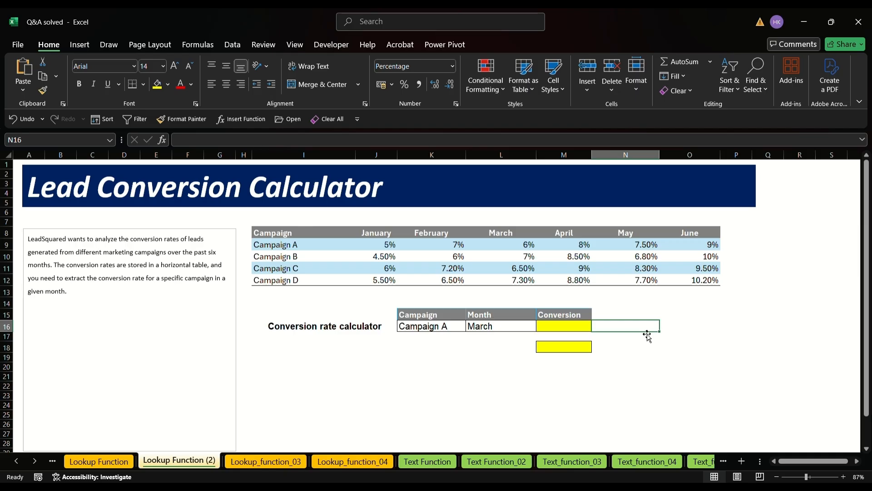
pyautogui.write('index matc')
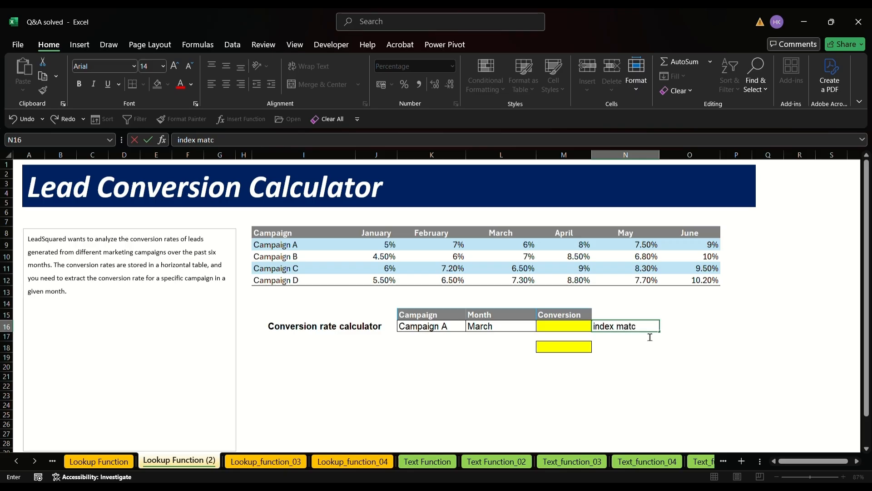
pyautogui.write('h')
pyautogui.press('Return')
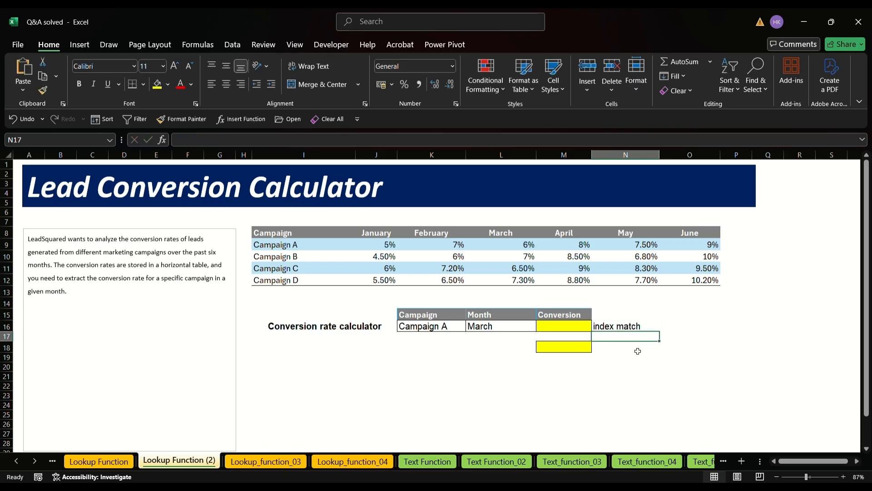
pyautogui.click(637, 351)
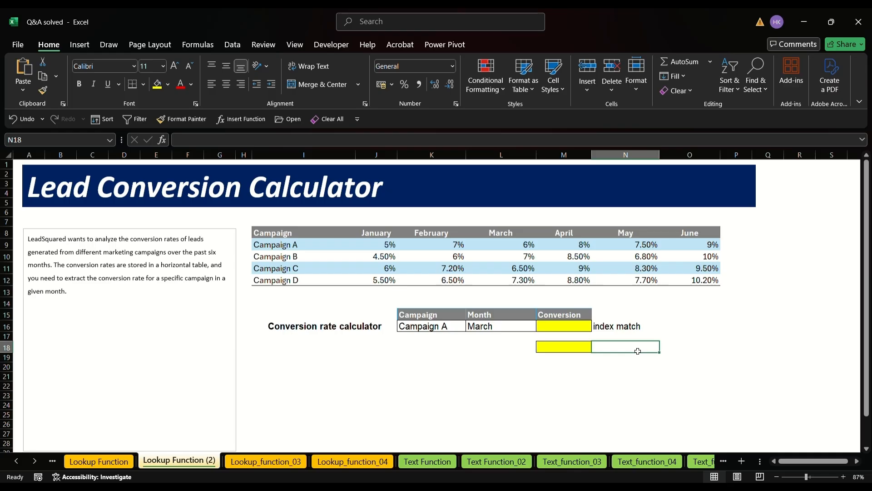
pyautogui.write('Xloo')
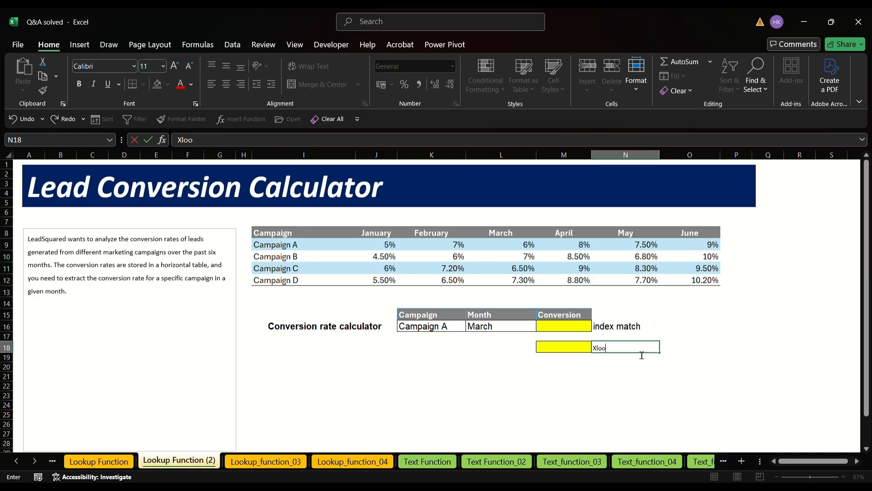
pyautogui.write('kup')
pyautogui.press('Return')
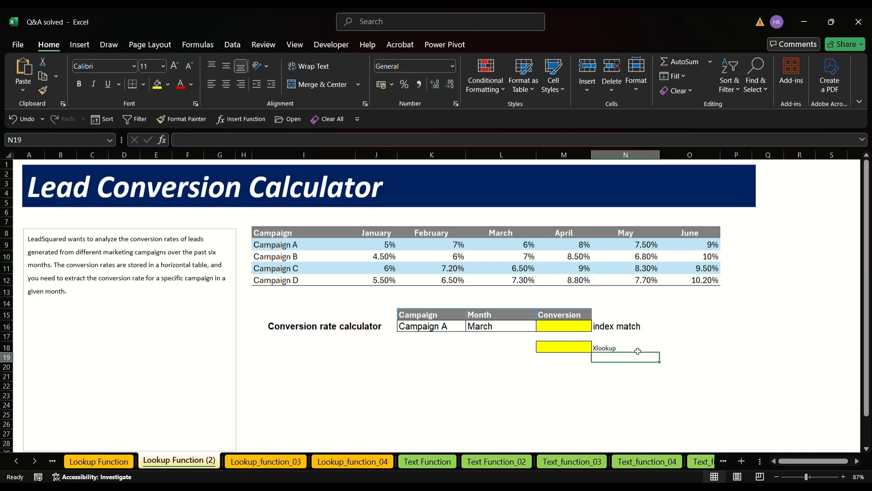
# Step: Copy the formatting of the "index match" label in N16 onto the "Xlookup" label in N18
pyautogui.click(625, 325)
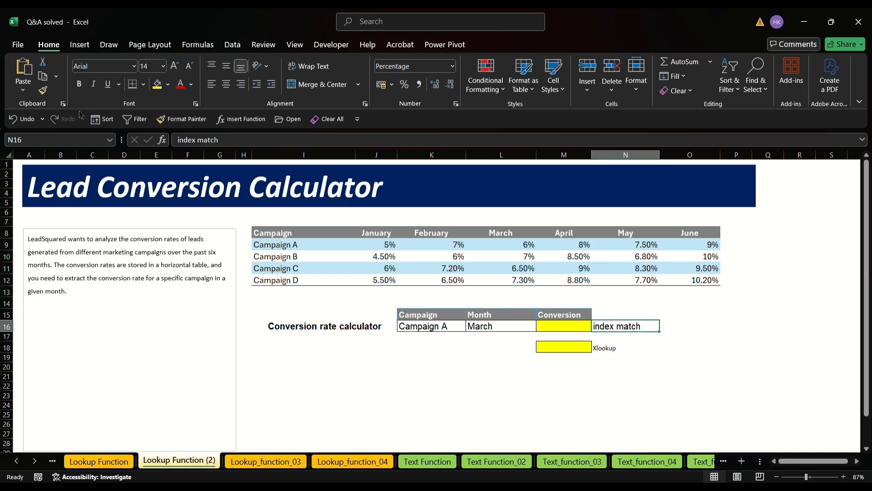
pyautogui.click(43, 91)
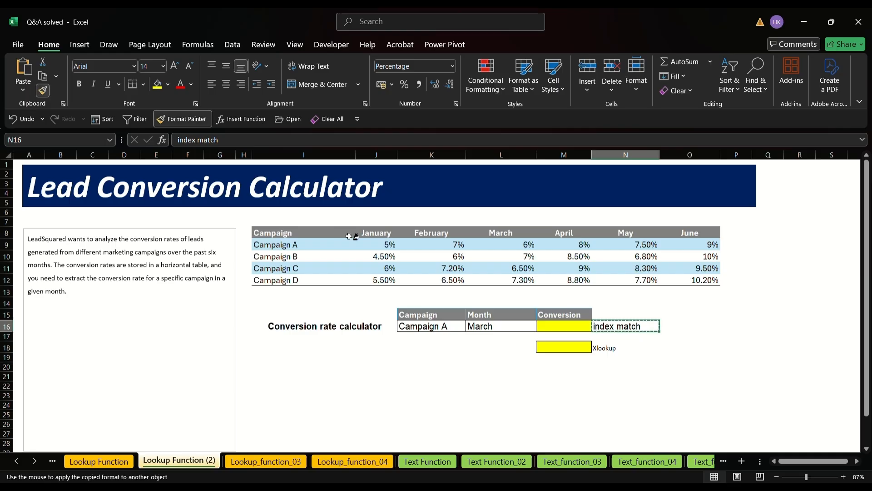
pyautogui.click(616, 348)
pyautogui.click(704, 354)
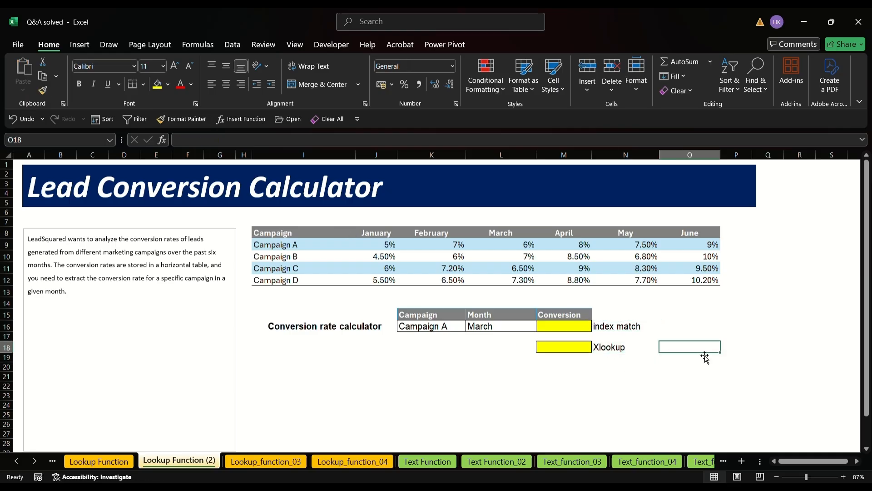
# Step: Start an INDEX formula in M16 with array J9:O12 and a nested MATCH whose lookup value is 1
pyautogui.click(562, 325)
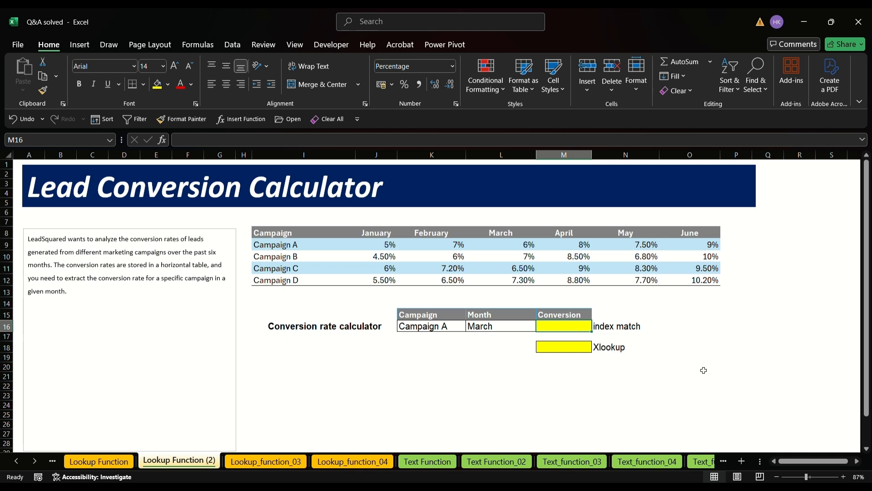
pyautogui.write('=Inde')
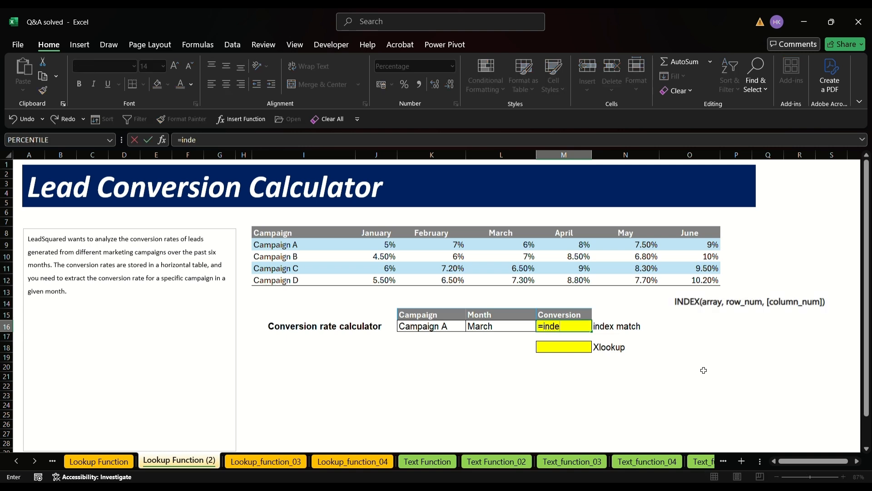
pyautogui.press('Tab')
pyautogui.moveTo(393, 246); pyautogui.dragTo(717, 284)
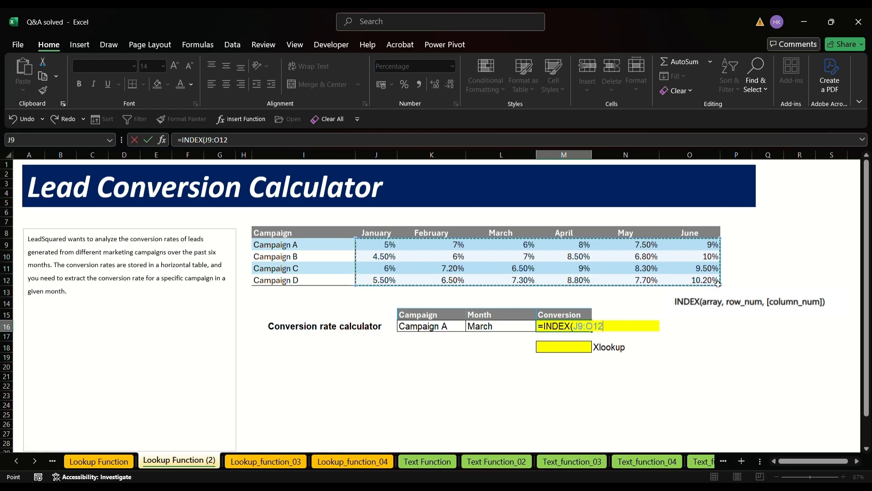
pyautogui.write(',')
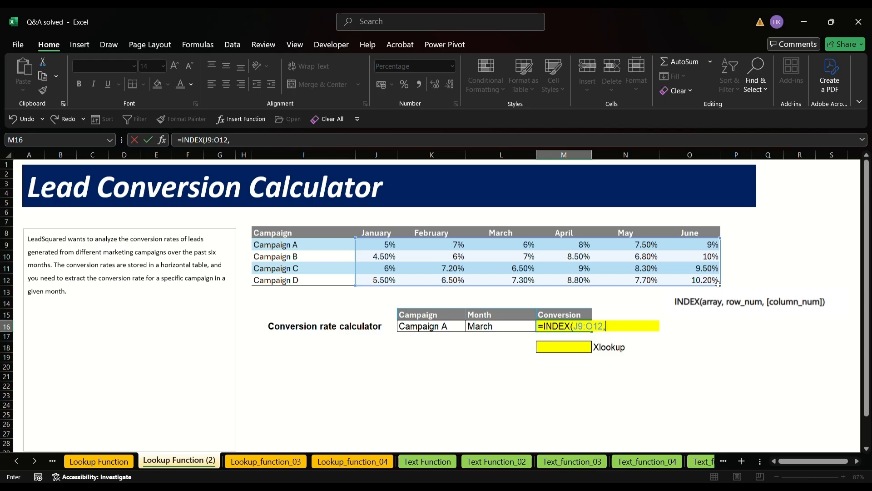
pyautogui.write('matc')
pyautogui.press('Tab')
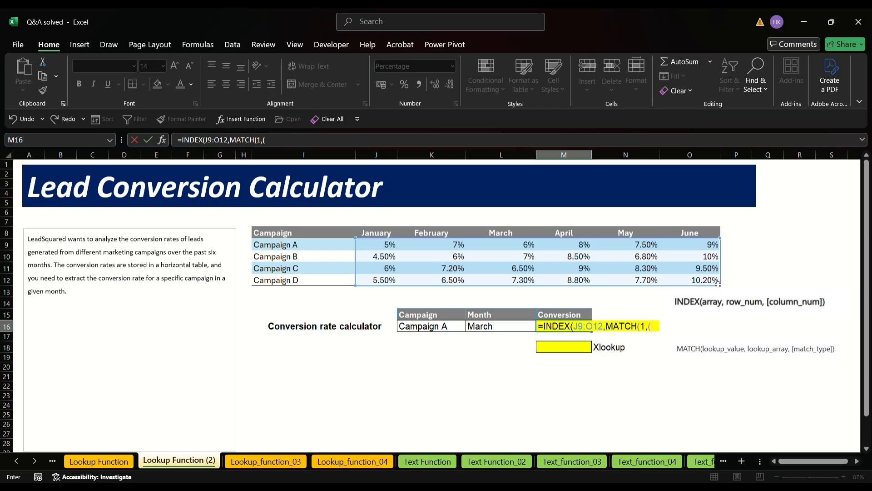
# Step: Add the campaign criterion (K16,I9:I12) to the MATCH lookup array, followed by a multiplication sign
pyautogui.write('*')
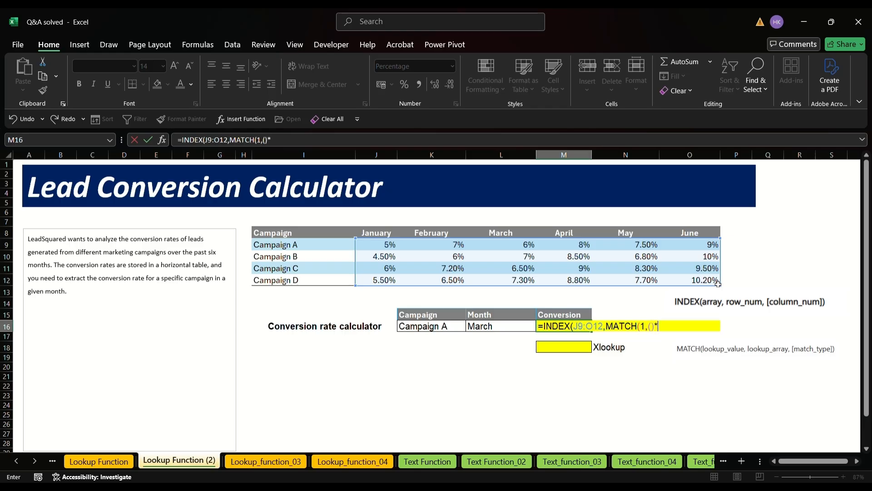
pyautogui.write('(')
pyautogui.press('BackSpace')
pyautogui.press('BackSpace')
pyautogui.press('BackSpace')
pyautogui.write('(')
pyautogui.click(436, 327)
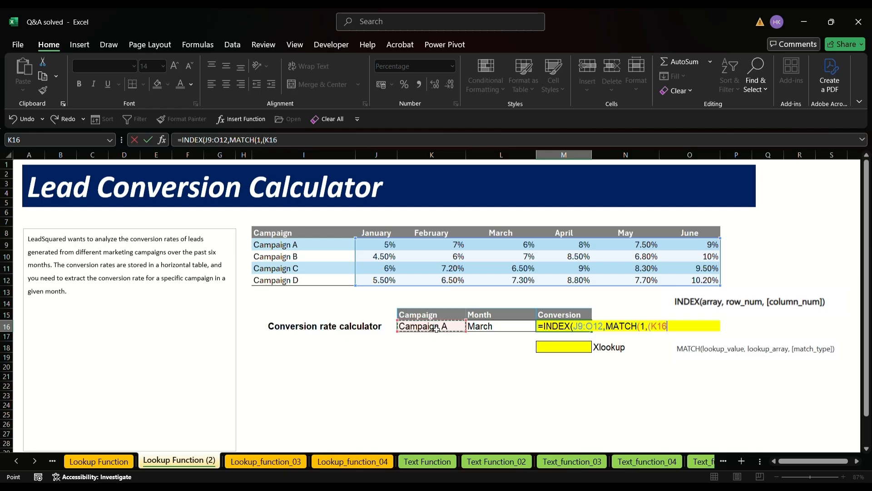
pyautogui.write(',')
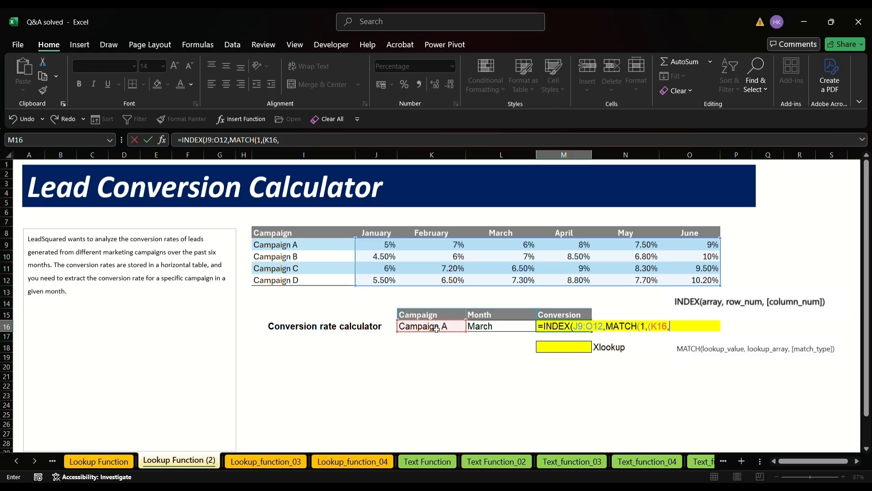
pyautogui.moveTo(289, 244); pyautogui.dragTo(293, 281)
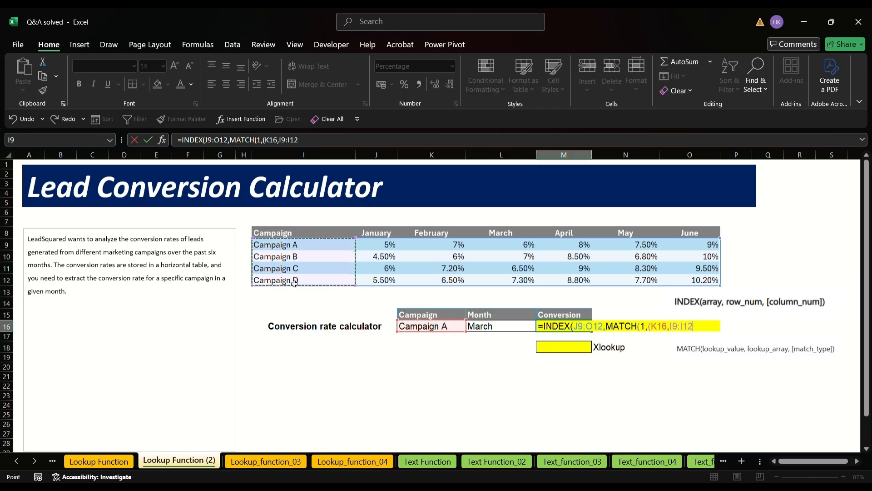
pyautogui.write(')*')
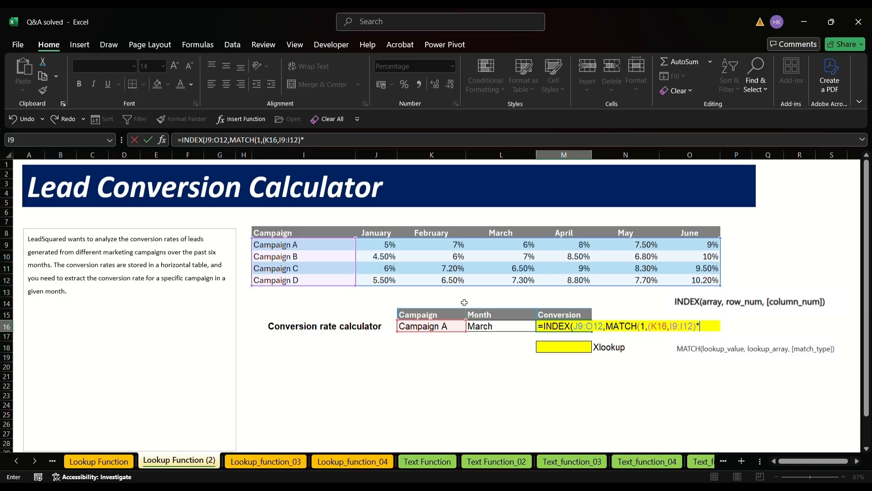
# Step: Add the month criterion (L16,J8:O8), set match type 0, and enter the formula in M16
pyautogui.write('(')
pyautogui.click(499, 328)
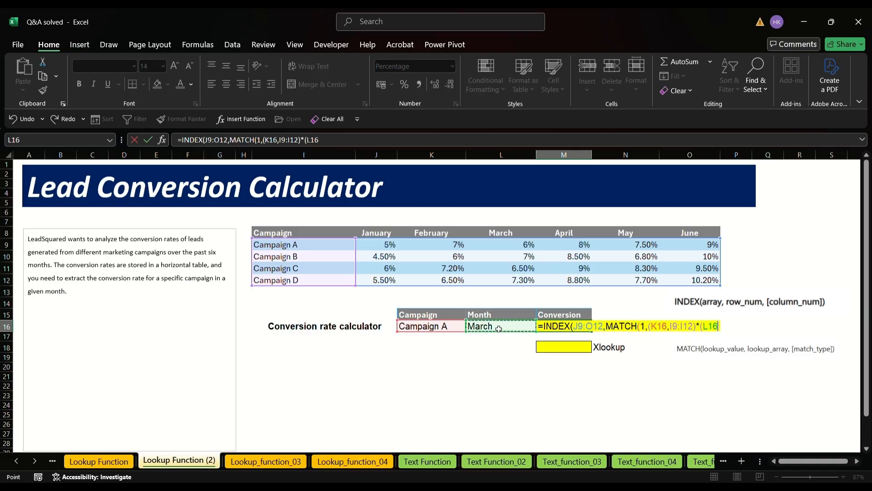
pyautogui.write(',')
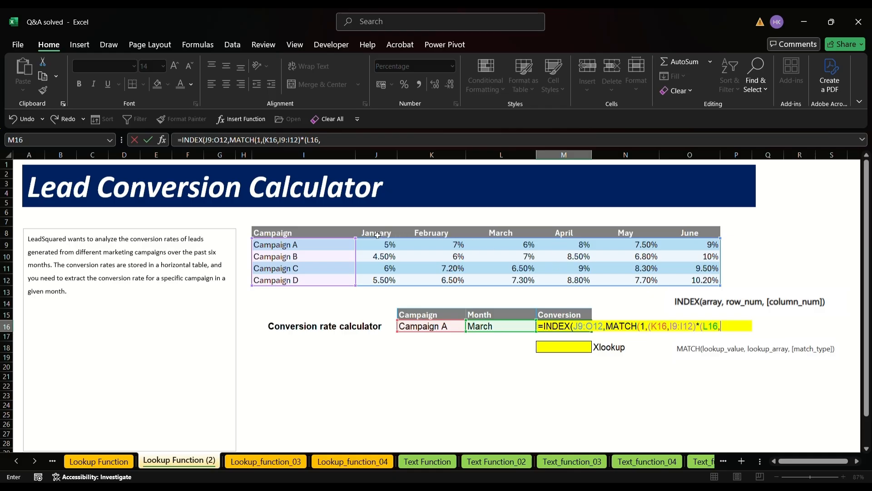
pyautogui.moveTo(377, 234); pyautogui.dragTo(716, 241)
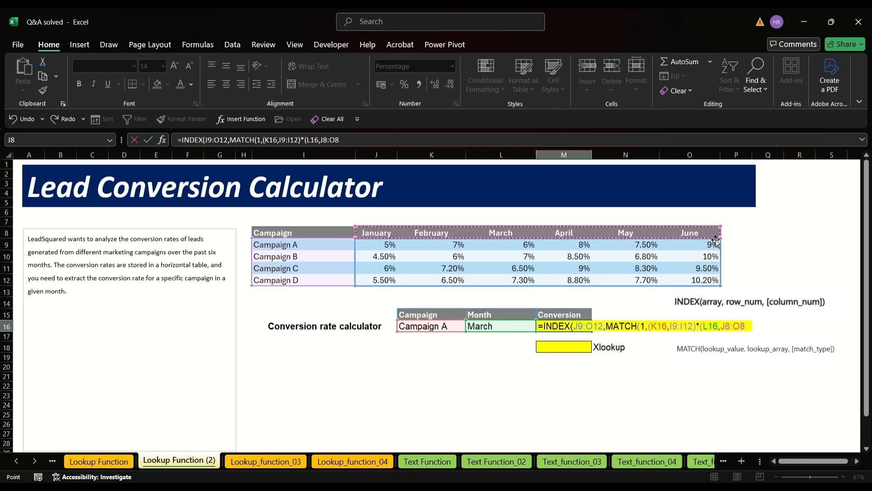
pyautogui.write('),')
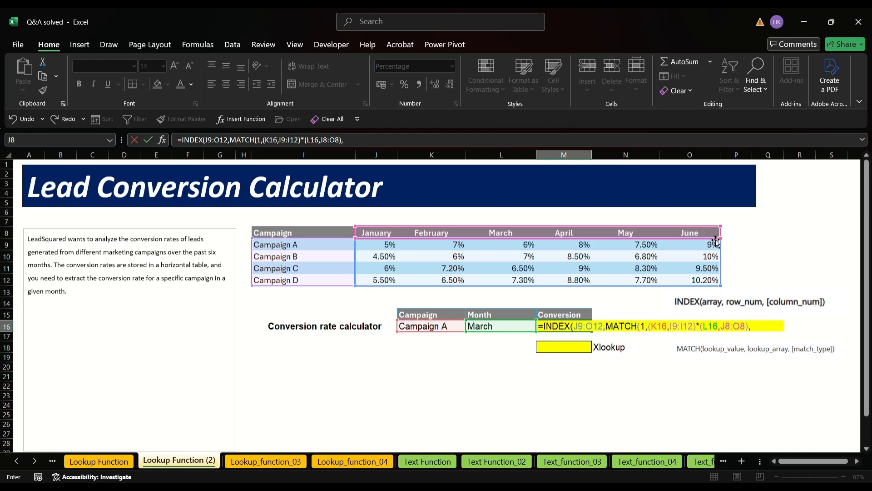
pyautogui.write('0)')
pyautogui.press('Return')
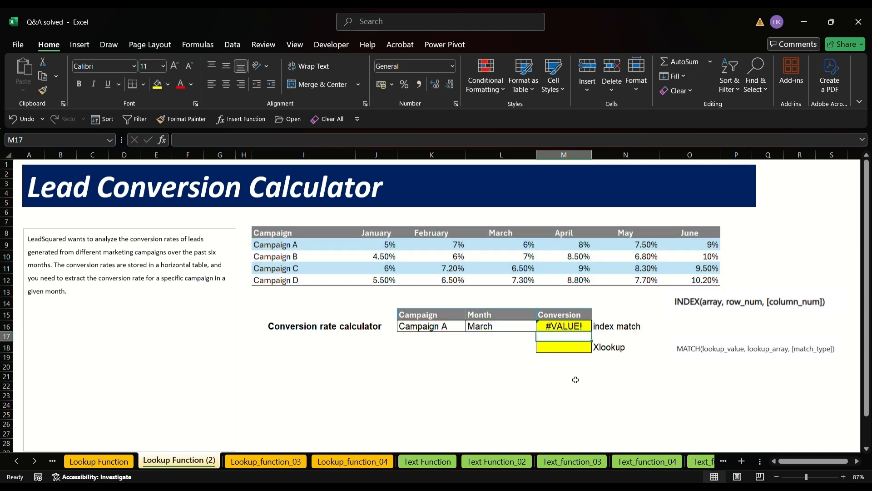
# Step: Examine the campaign and month criteria inside the MATCH part of the M16 formula
pyautogui.click(570, 328)
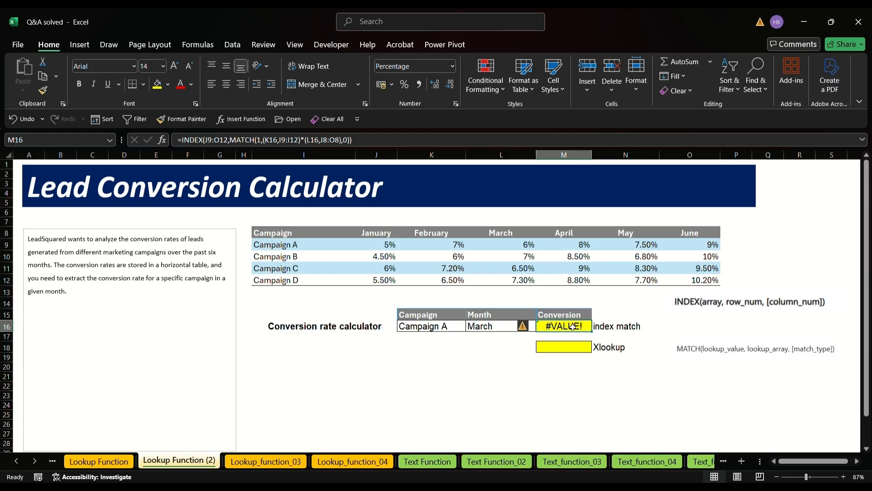
pyautogui.doubleClick(572, 325)
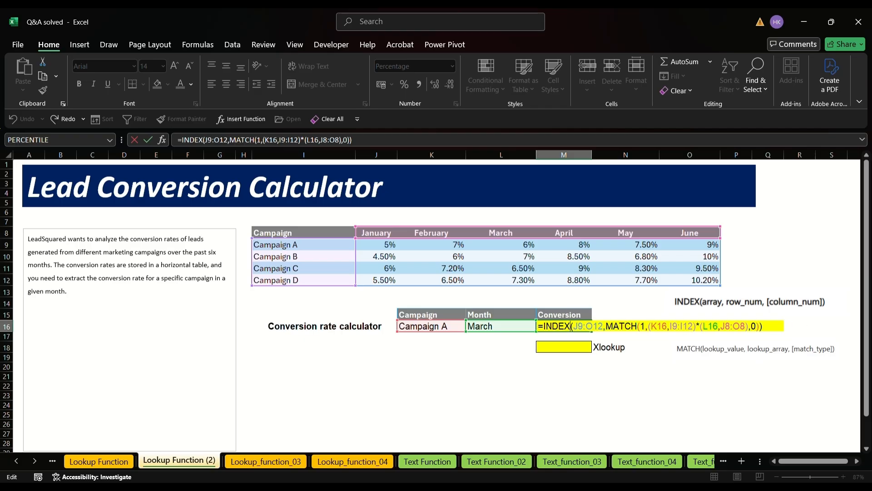
pyautogui.click(699, 335)
pyautogui.moveTo(649, 329); pyautogui.dragTo(699, 334)
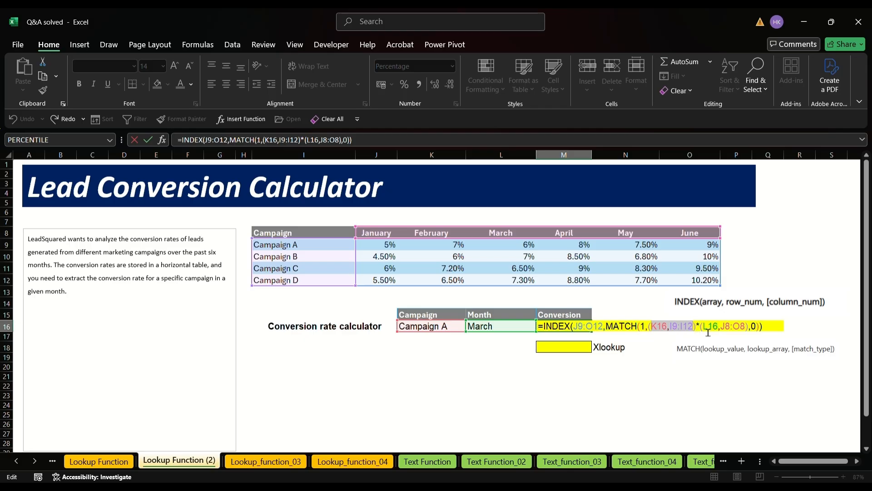
pyautogui.moveTo(700, 331); pyautogui.dragTo(720, 330)
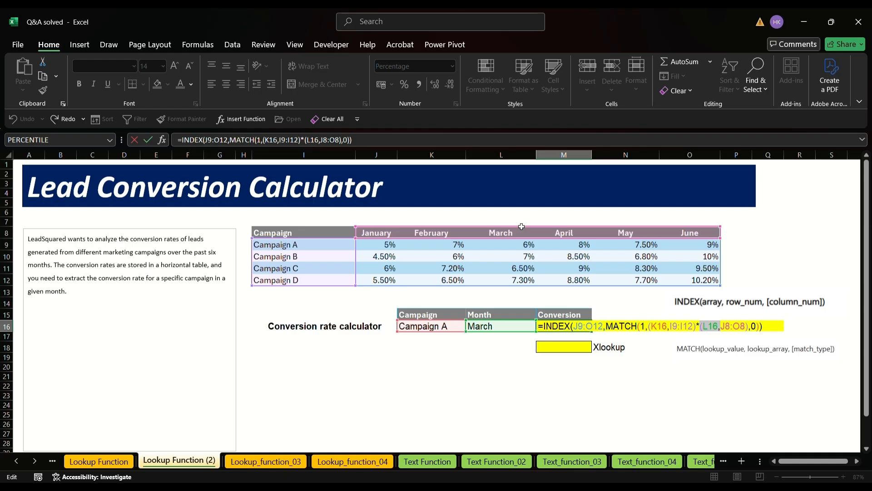
# Step: Delete the entire INDEX/MATCH formula from M16
pyautogui.click(780, 333)
pyautogui.press('BackSpace')
pyautogui.press('BackSpace')
pyautogui.press('BackSpace')
pyautogui.press('BackSpace')
pyautogui.press('BackSpace')
pyautogui.press('BackSpace')
pyautogui.press('BackSpace')
pyautogui.press('BackSpace')
pyautogui.press('BackSpace')
pyautogui.press('BackSpace')
pyautogui.press('BackSpace')
pyautogui.press('BackSpace')
pyautogui.press('BackSpace')
pyautogui.press('BackSpace')
pyautogui.press('BackSpace')
pyautogui.press('BackSpace')
pyautogui.press('BackSpace')
pyautogui.press('BackSpace')
pyautogui.press('BackSpace')
pyautogui.press('BackSpace')
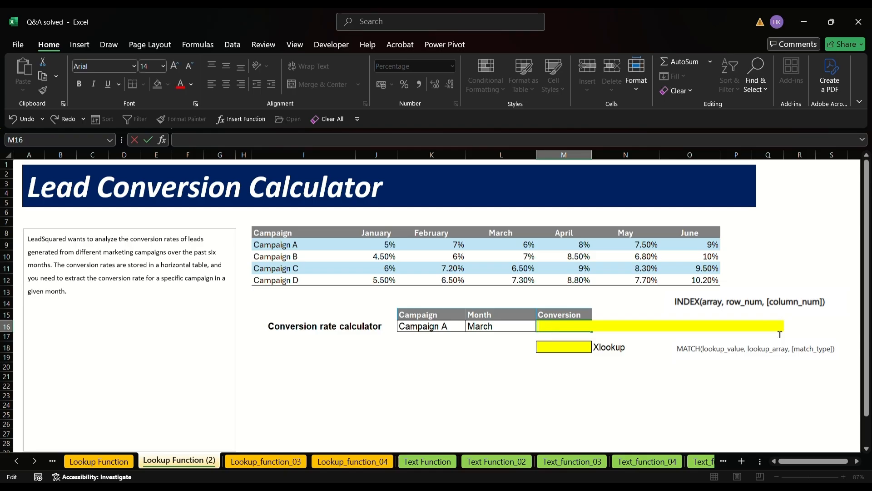
# Step: Begin a new INDEX formula in M16 with array J9:O12 and a nested MATCH for the row number
pyautogui.write('=inde')
pyautogui.press('Tab')
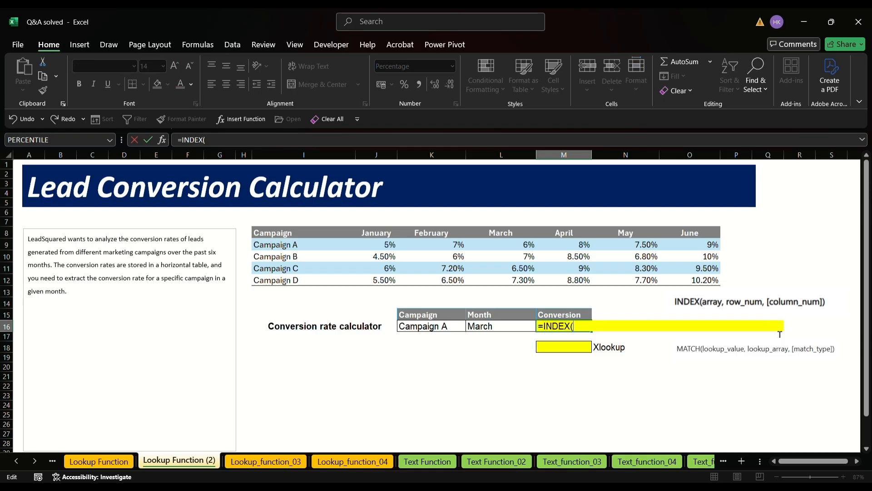
pyautogui.moveTo(362, 246); pyautogui.dragTo(707, 282)
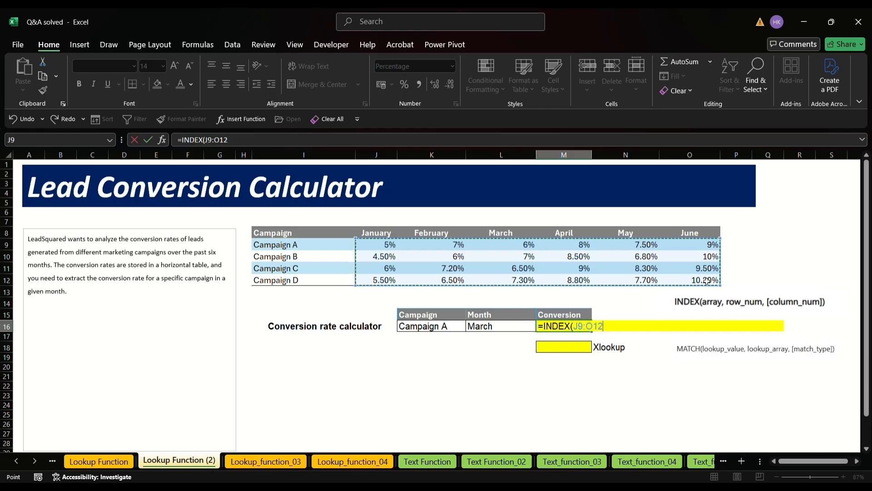
pyautogui.write(',')
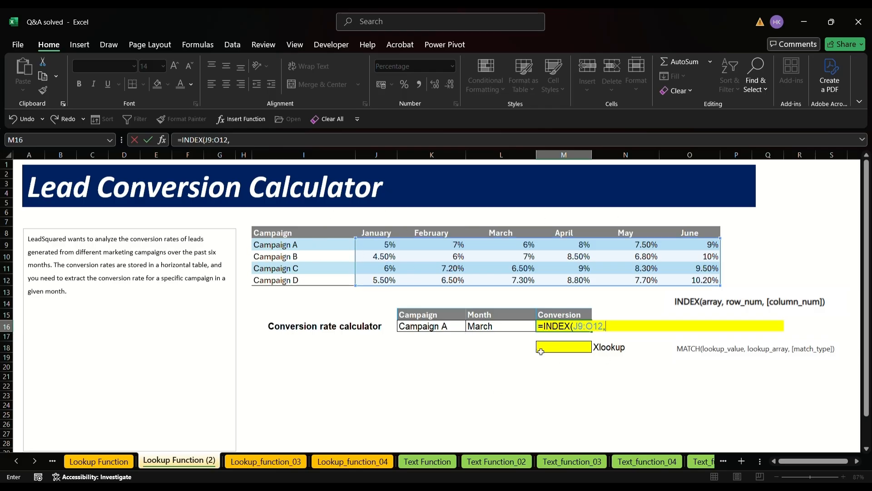
pyautogui.write('matc')
pyautogui.press('Tab')
pyautogui.click(426, 327)
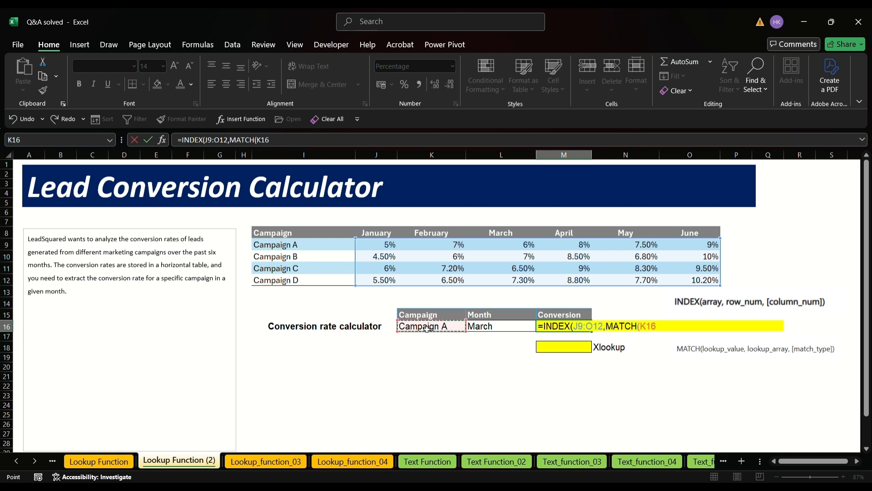
pyautogui.click(307, 246)
pyautogui.moveTo(307, 246); pyautogui.dragTo(309, 280)
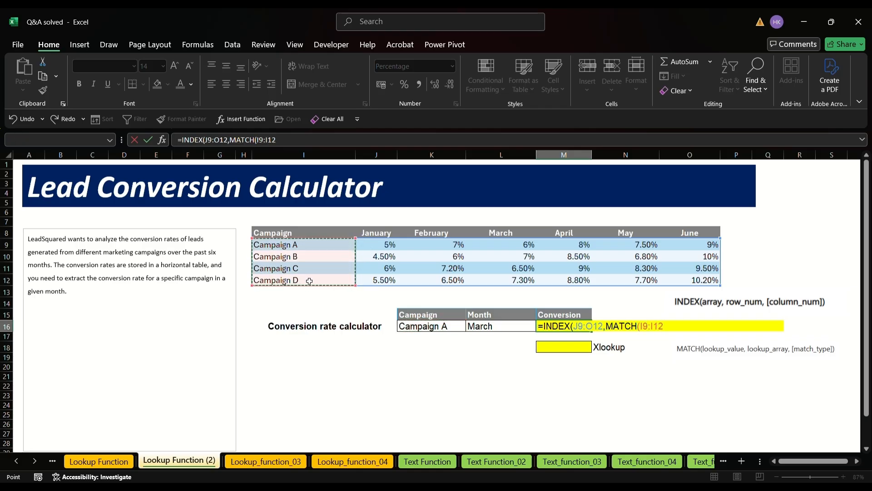
pyautogui.press('BackSpace')
pyautogui.press('BackSpace')
pyautogui.press('BackSpace')
pyautogui.press('BackSpace')
pyautogui.press('BackSpace')
pyautogui.press('BackSpace')
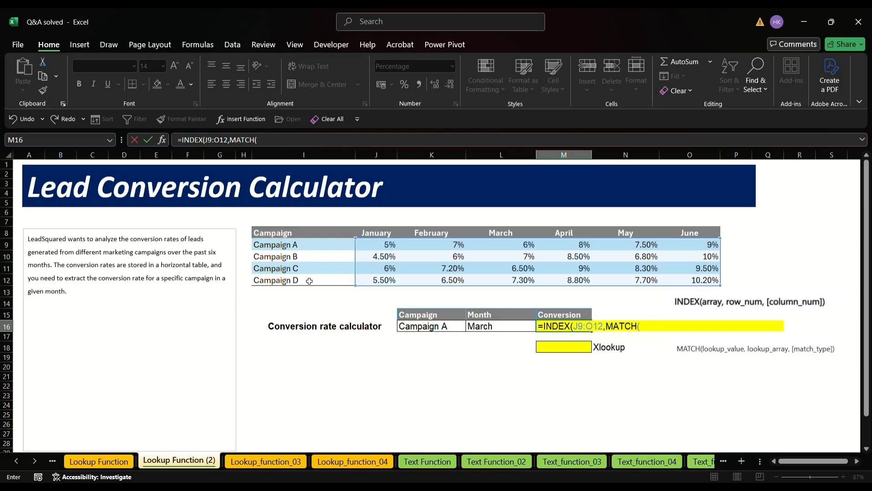
# Step: Complete the row MATCH in the M16 formula with lookup value K16, lookup array I9:I12 and match type 0
pyautogui.click(442, 329)
pyautogui.write(',')
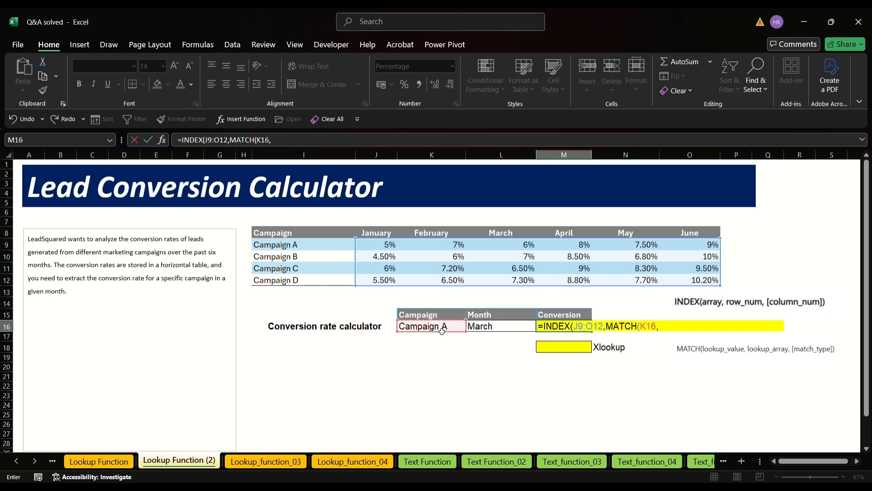
pyautogui.moveTo(305, 245); pyautogui.dragTo(310, 286)
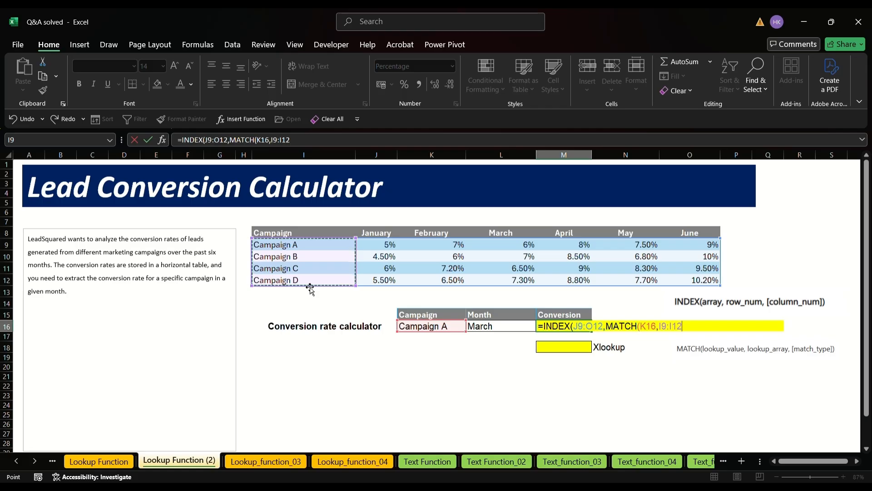
pyautogui.write(',0')
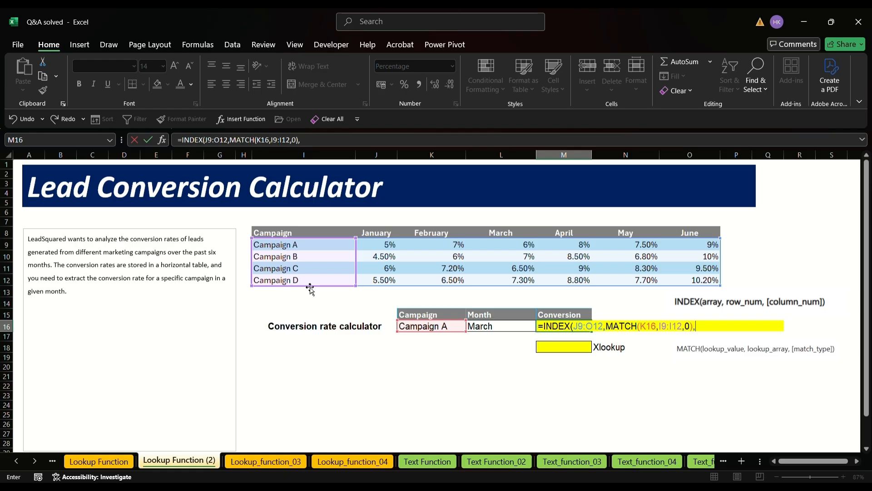
# Step: Add a column MATCH with L16, J8:O8 and match type 0, and enter the INDEX formula in M16
pyautogui.write('),MATCH(')
pyautogui.click(483, 327)
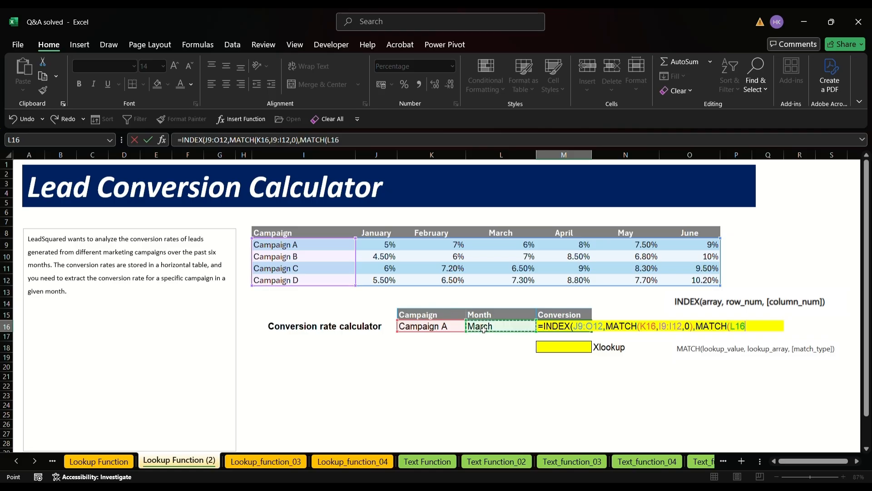
pyautogui.write(',')
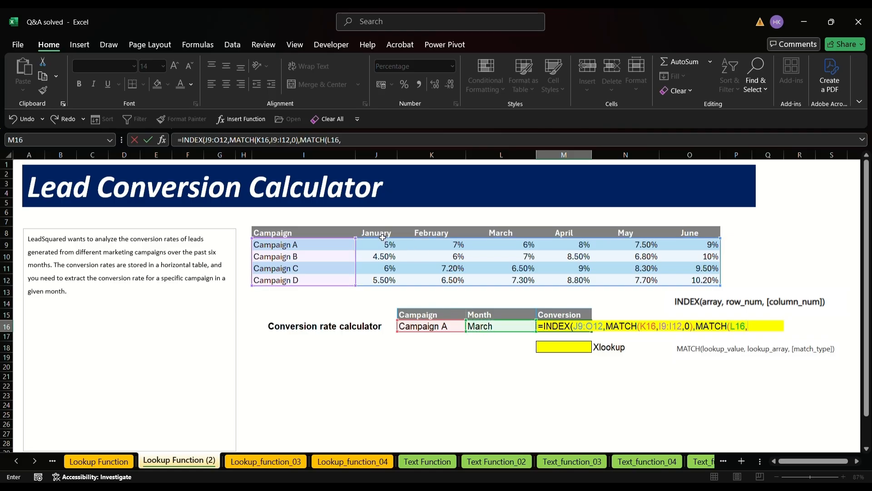
pyautogui.moveTo(377, 232); pyautogui.dragTo(706, 238)
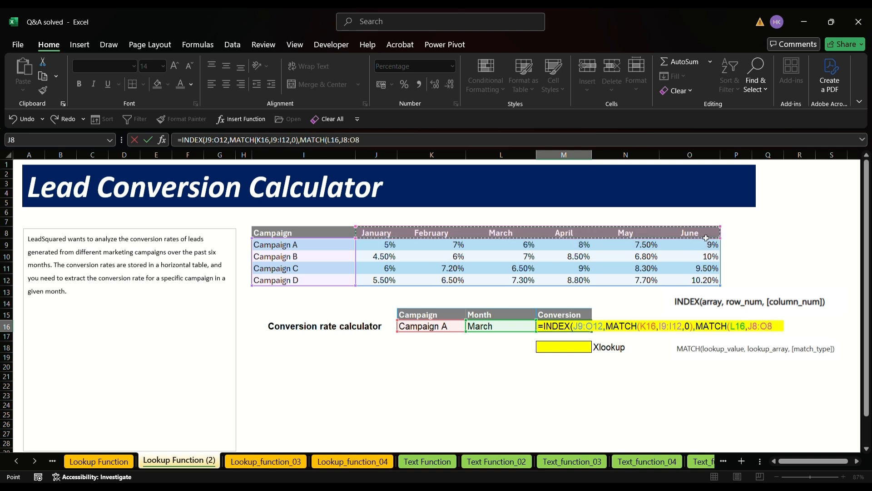
pyautogui.write(',')
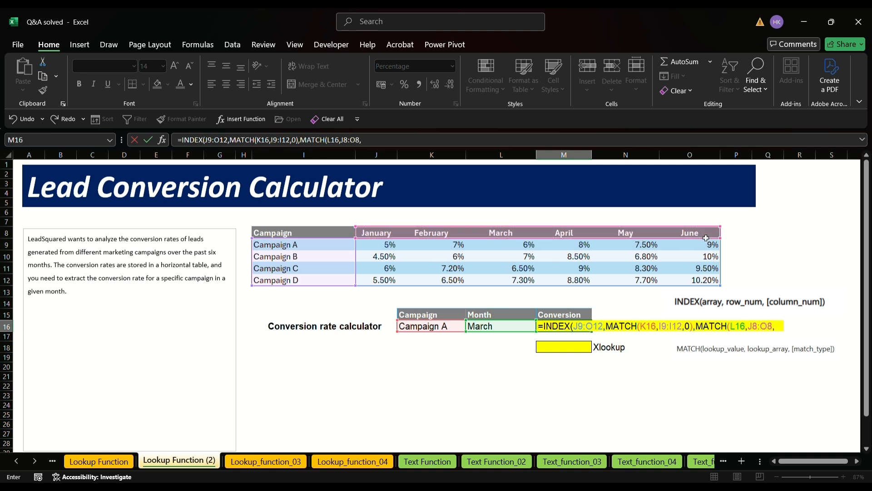
pyautogui.write('0)')
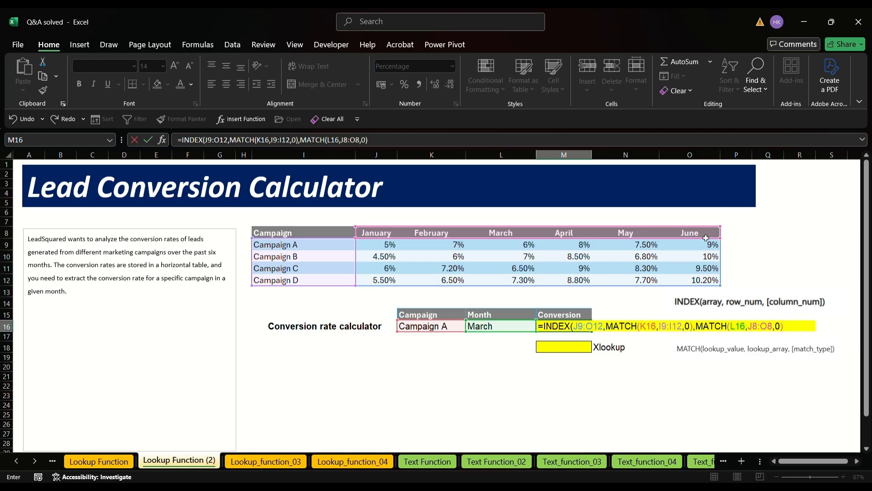
pyautogui.write(')')
pyautogui.press('Return')
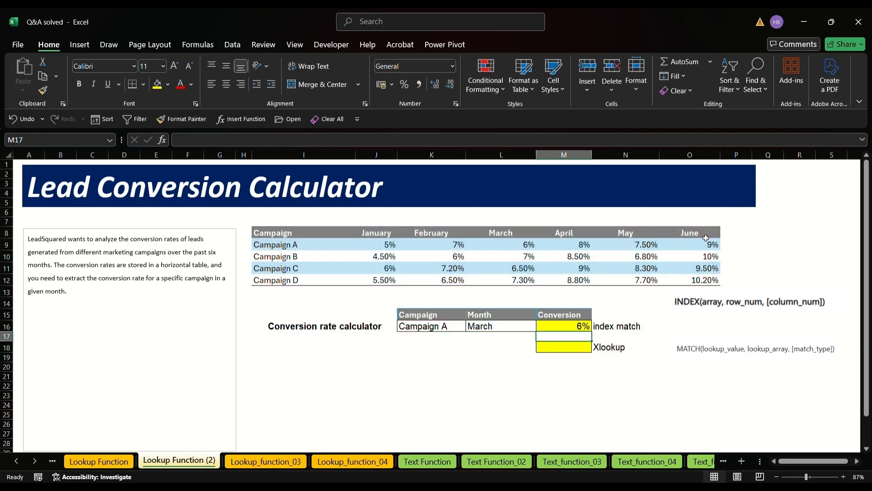
pyautogui.click(578, 327)
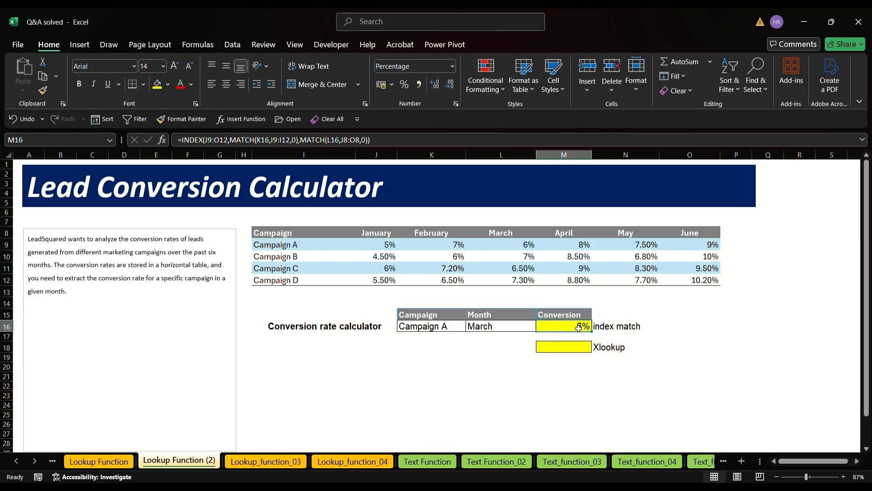
# Step: Begin an XLOOKUP formula in M18 with the combined lookup value K16&L16
pyautogui.click(577, 349)
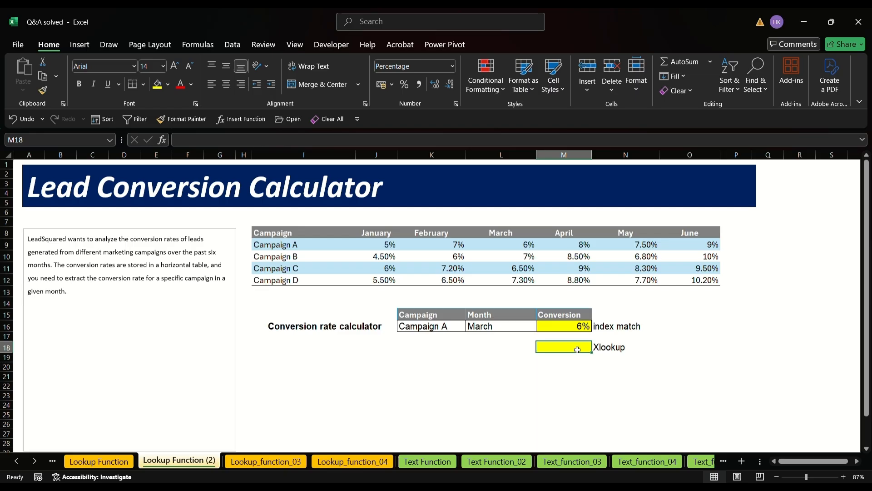
pyautogui.write('=')
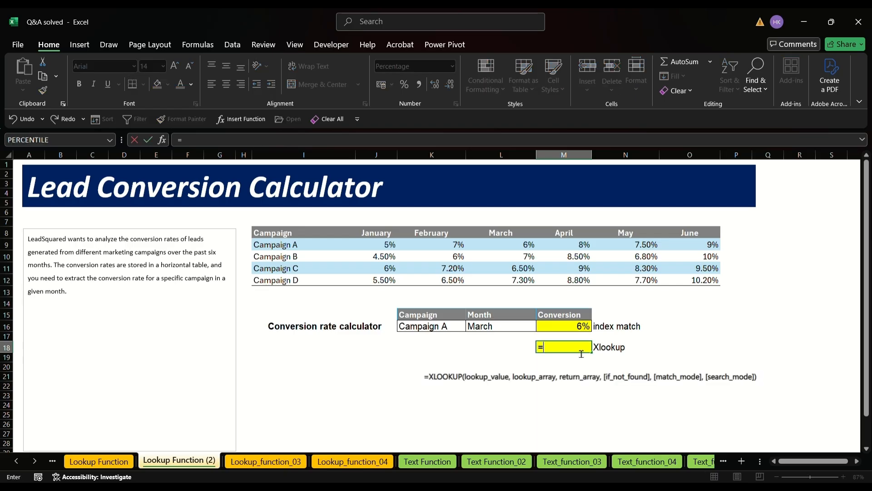
pyautogui.write('xloo')
pyautogui.press('Tab')
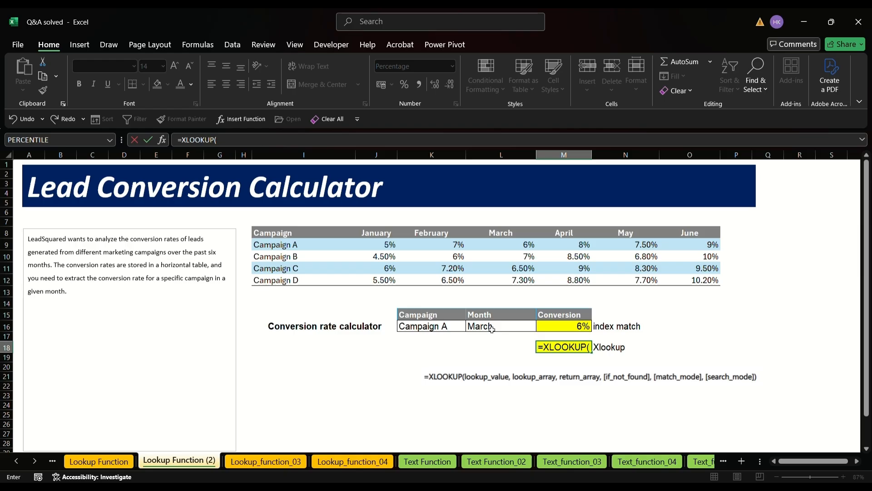
pyautogui.click(442, 330)
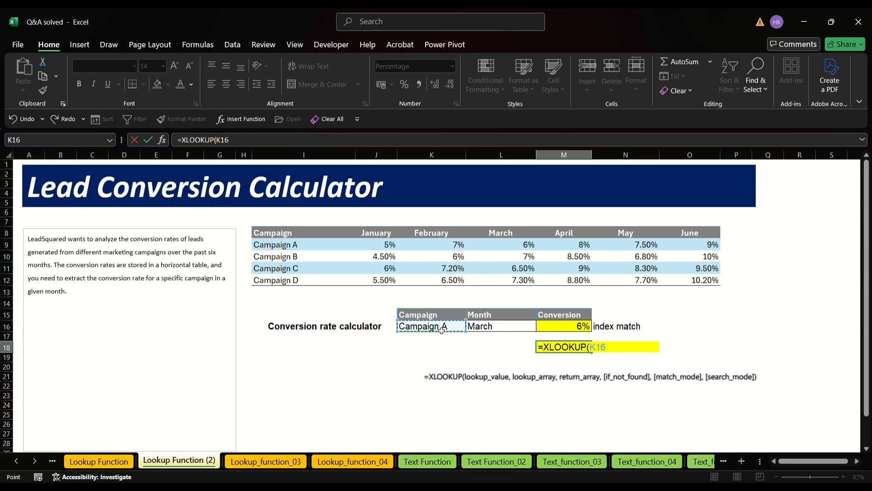
pyautogui.write('&')
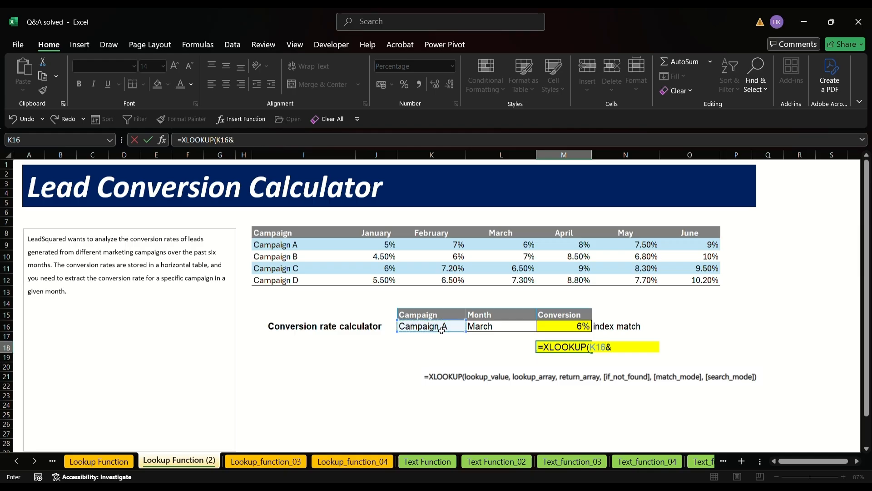
pyautogui.click(505, 332)
pyautogui.write(',')
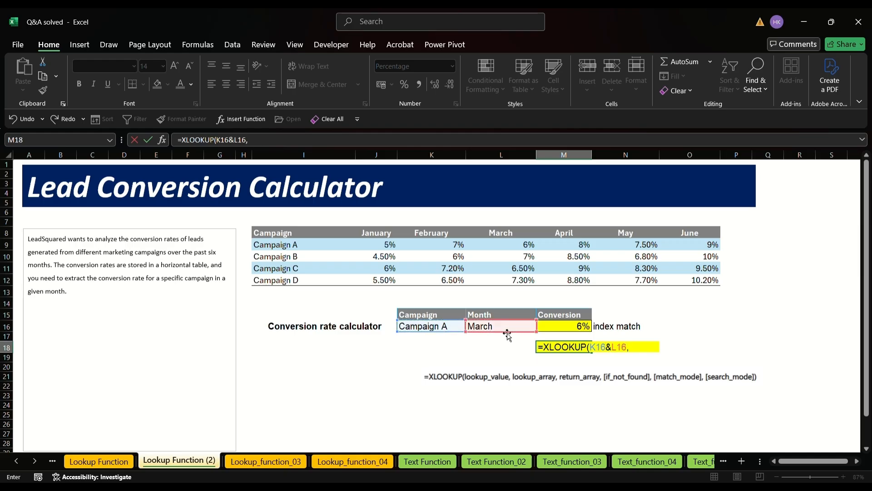
# Step: Try the XLOOKUP in M18 with combined lookup array I9:I12&J8:O8 and return array J9:O12
pyautogui.moveTo(290, 246); pyautogui.dragTo(295, 281)
pyautogui.write('&')
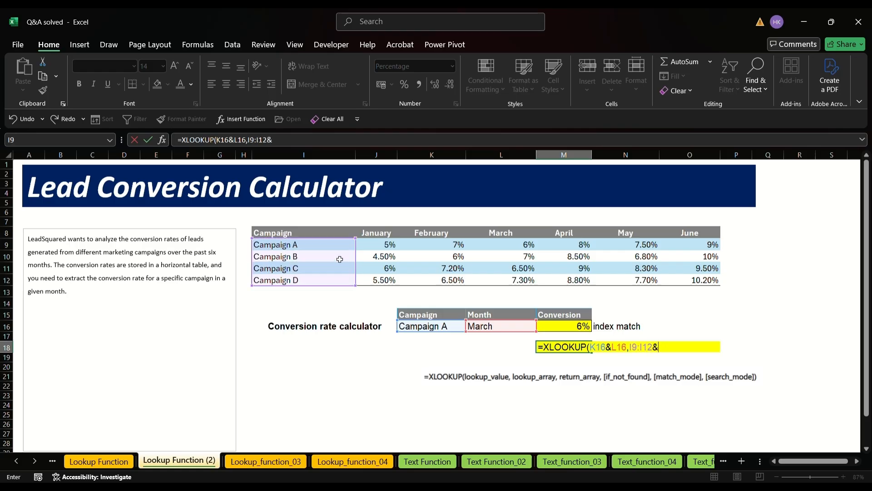
pyautogui.moveTo(381, 232); pyautogui.dragTo(694, 235)
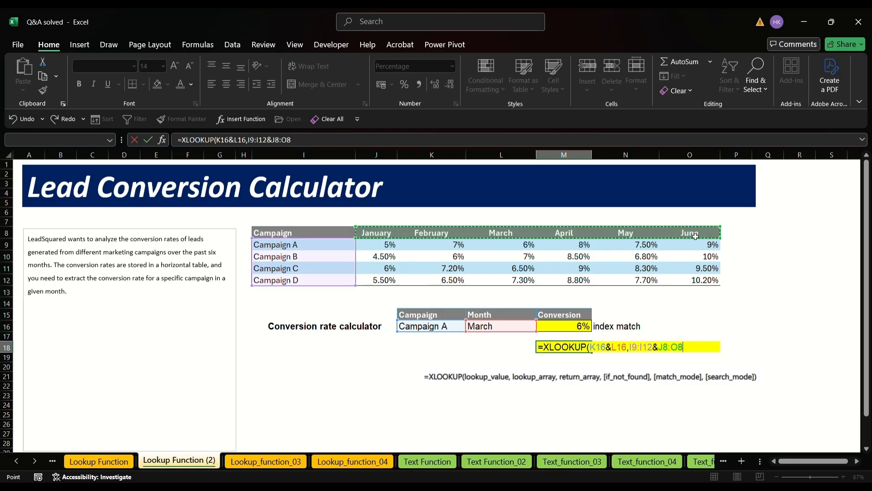
pyautogui.write(',')
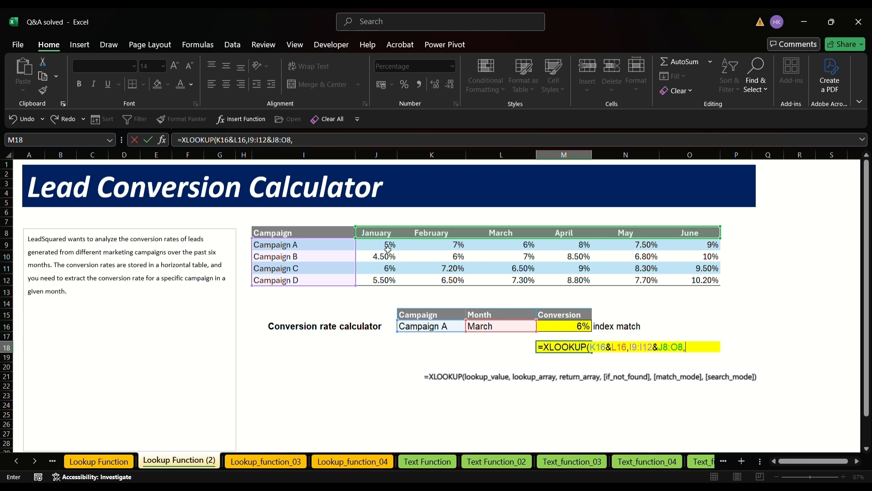
pyautogui.moveTo(387, 249); pyautogui.dragTo(711, 280)
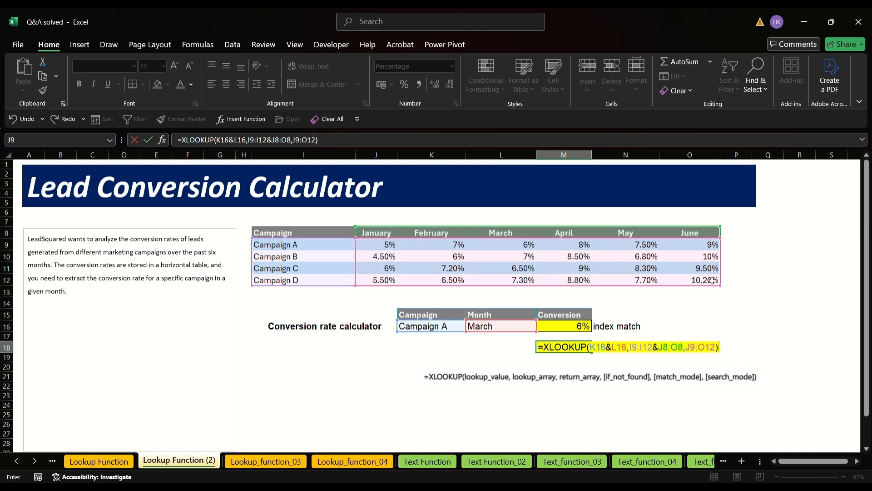
pyautogui.press('Return')
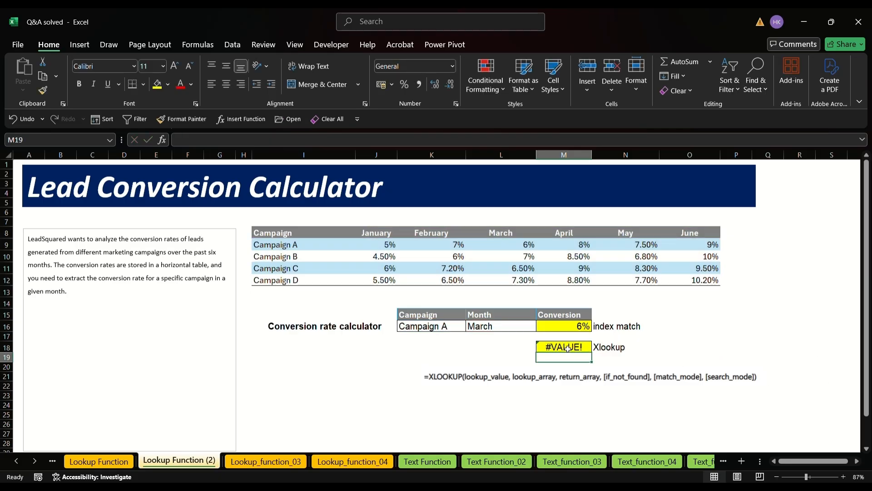
# Step: Delete the entire combined-criteria XLOOKUP formula from M18
pyautogui.click(568, 347)
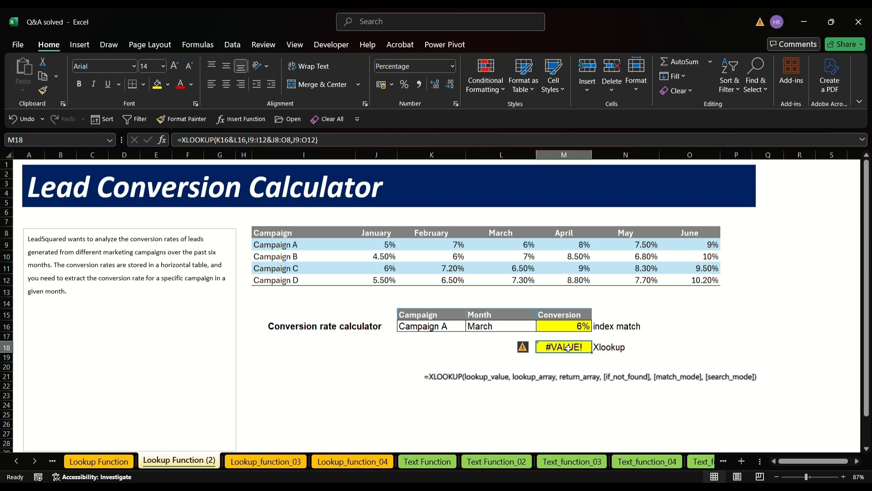
pyautogui.doubleClick(568, 347)
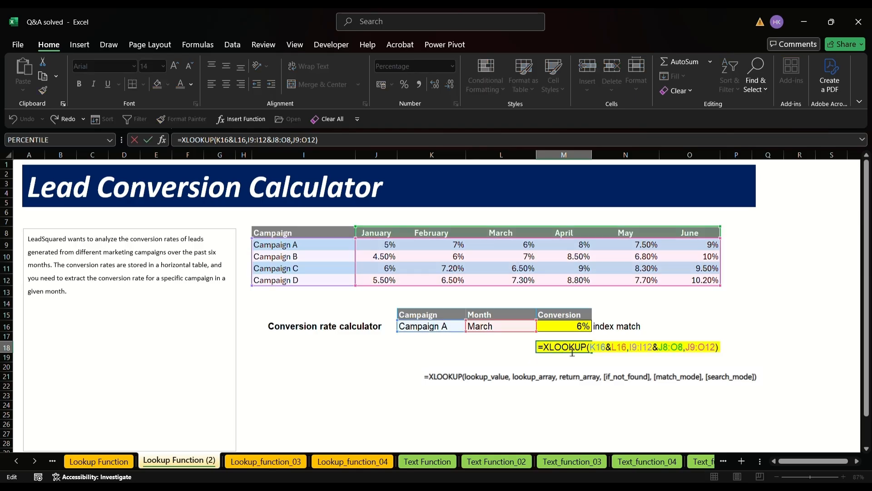
pyautogui.hotkey('ctrl', 'a')
pyautogui.press('BackSpace')
# Step: Begin a new XLOOKUP in M18 with lookup value K16 and lookup array I9:I12
pyautogui.write('=xlook')
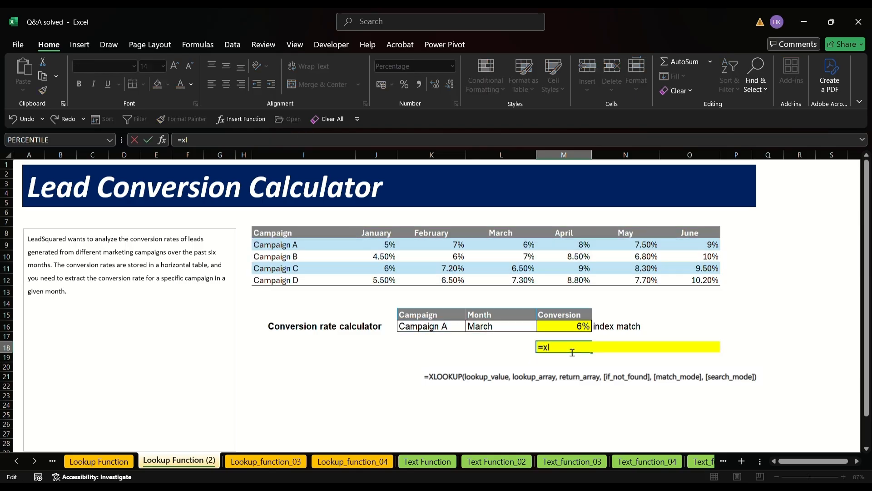
pyautogui.press('Tab')
pyautogui.click(439, 329)
pyautogui.write(',')
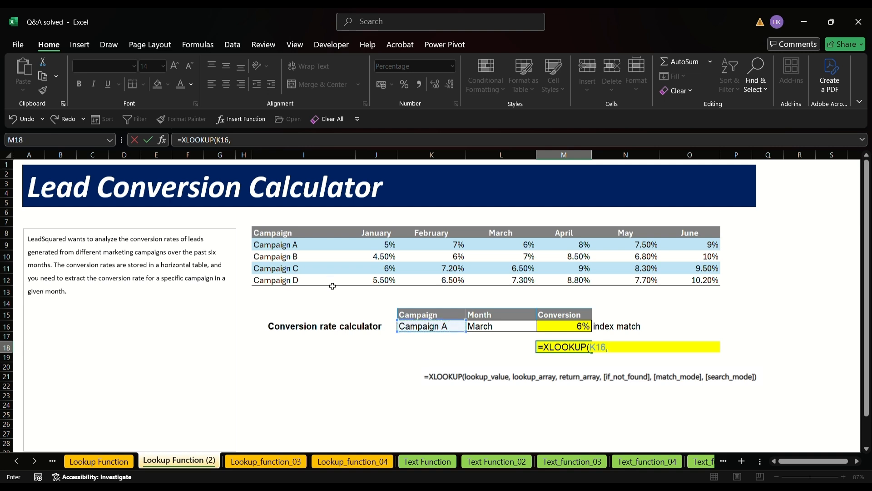
pyautogui.moveTo(290, 248); pyautogui.dragTo(291, 282)
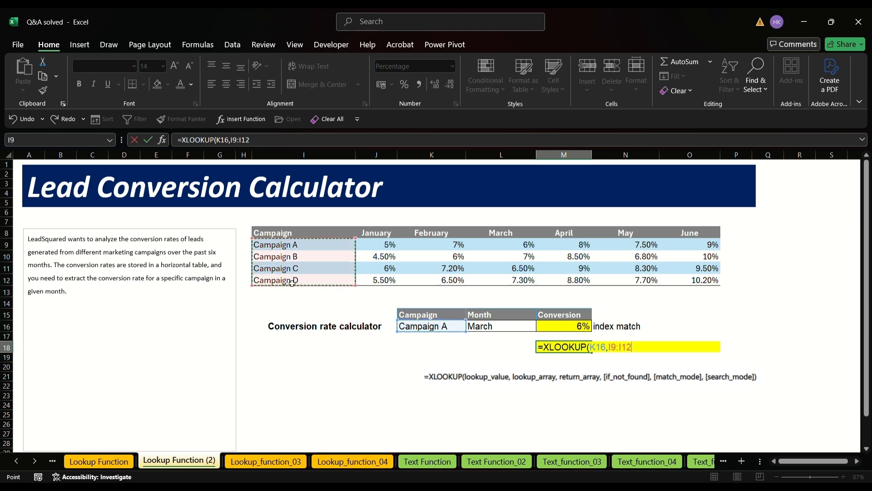
pyautogui.write(',')
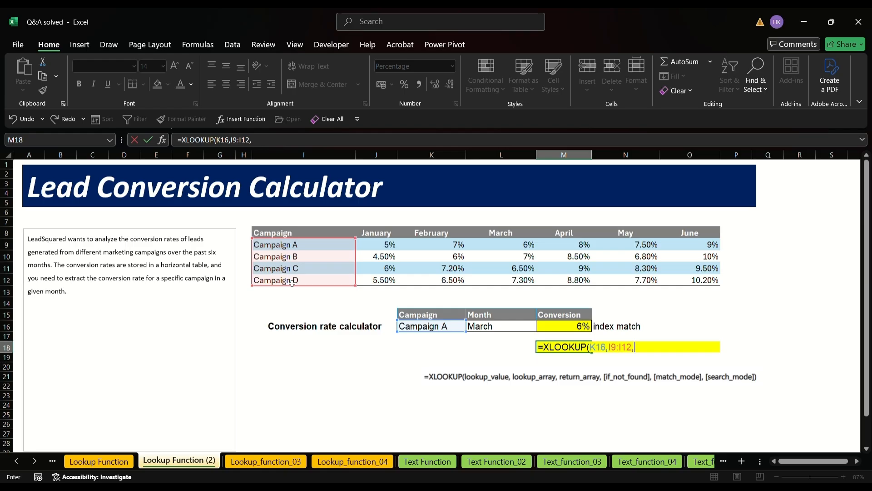
# Step: Nest XLOOKUP(L16,J8:O8,J9:O12) as the return array and enter the formula in M18
pyautogui.write('xloo')
pyautogui.press('Tab')
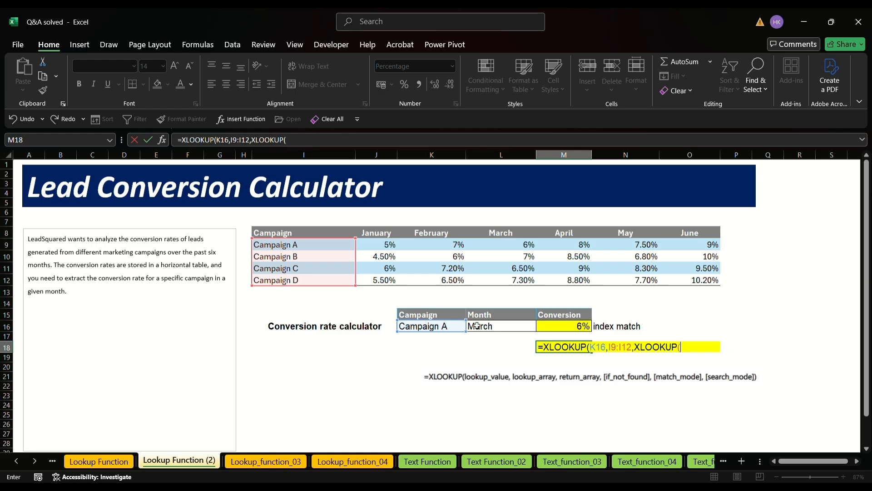
pyautogui.click(497, 331)
pyautogui.write(',')
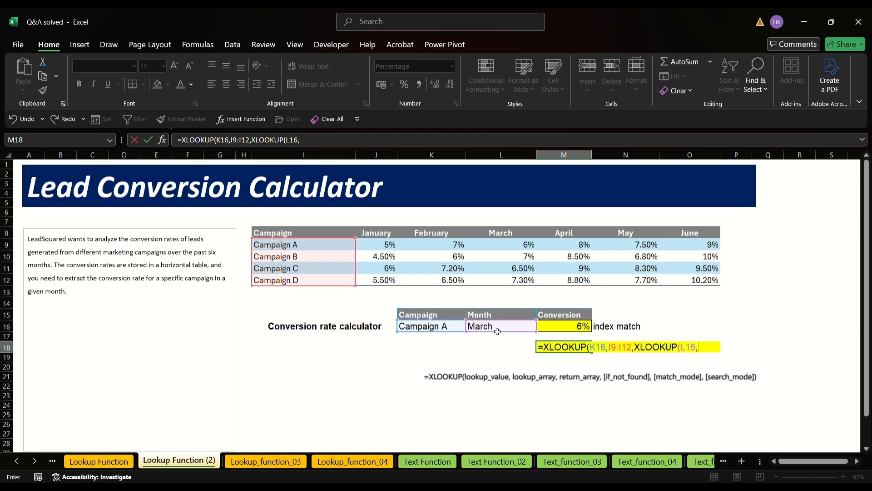
pyautogui.moveTo(384, 234); pyautogui.dragTo(714, 236)
pyautogui.write(',')
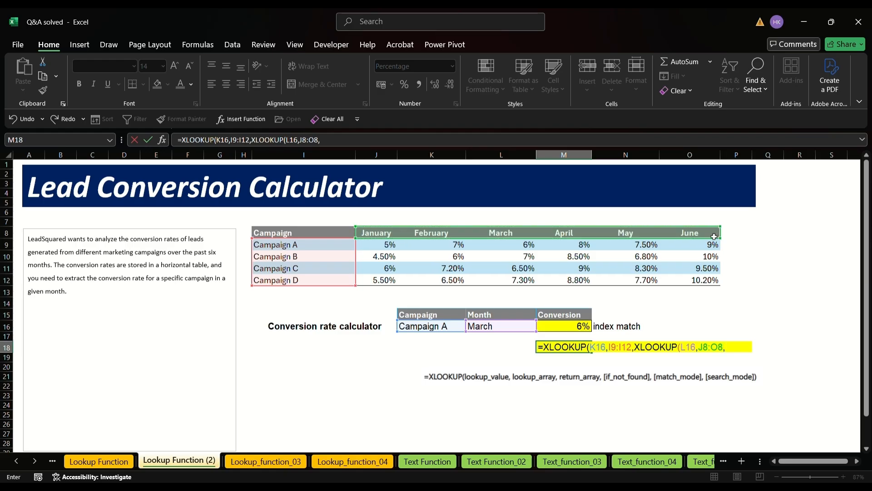
pyautogui.moveTo(390, 245); pyautogui.dragTo(707, 284)
pyautogui.write(')')
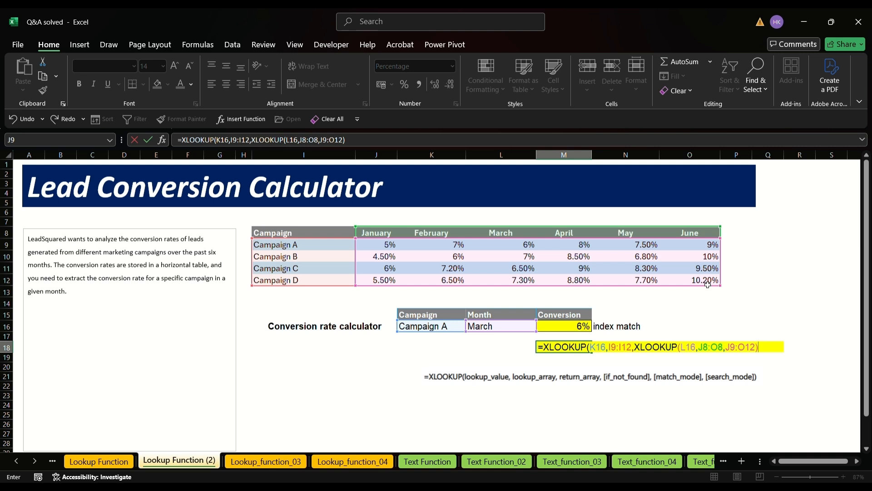
pyautogui.write(')')
pyautogui.press('Return')
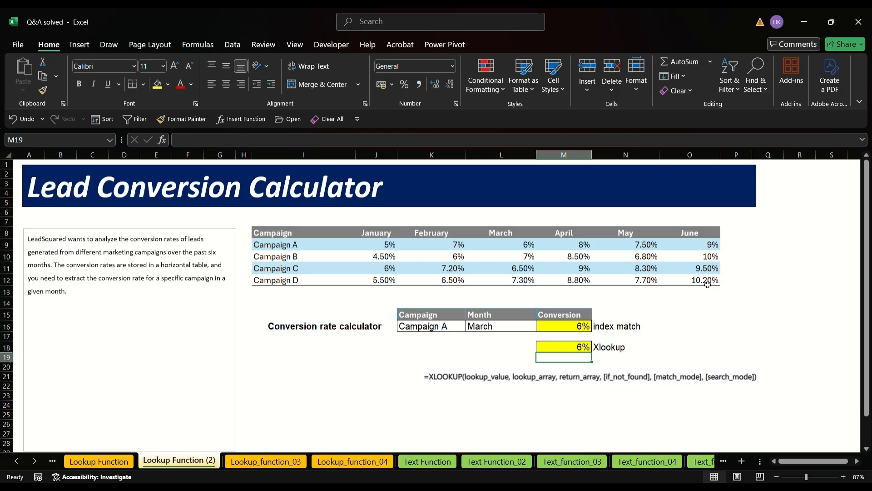
# Step: Compare the INDEX/MATCH formula in M16 with the nested XLOOKUP formula in M18
pyautogui.click(583, 328)
pyautogui.click(583, 346)
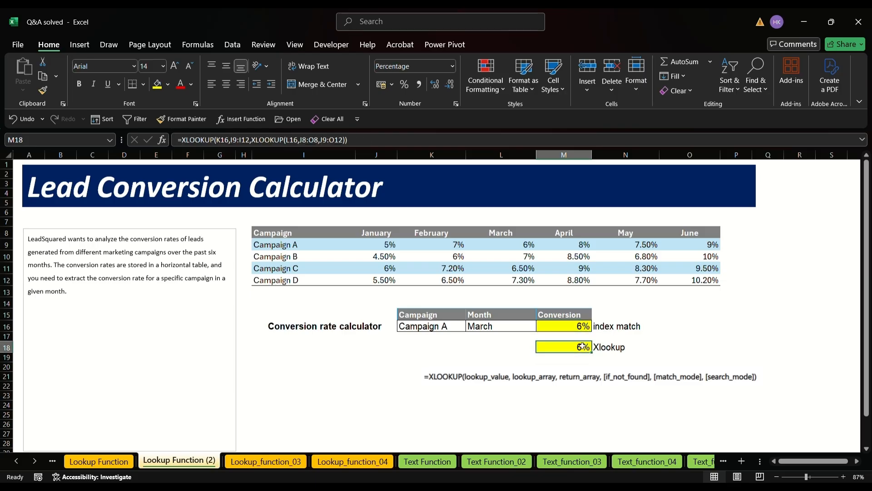
pyautogui.click(581, 327)
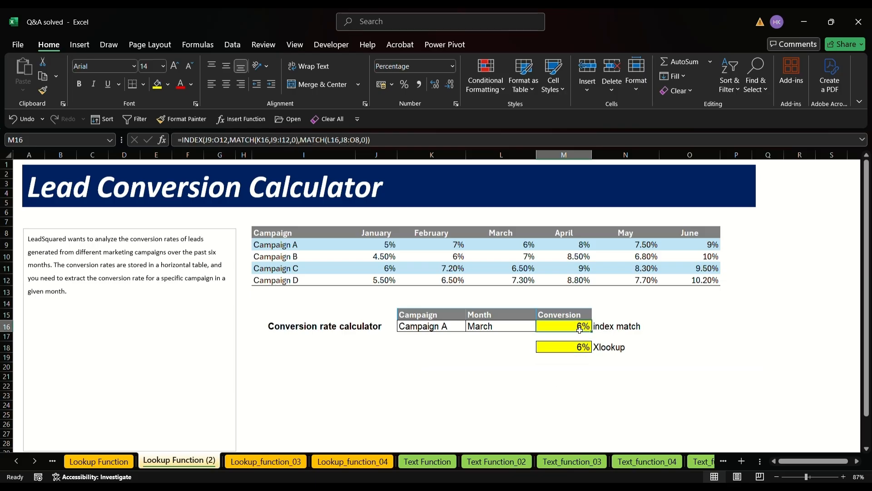
pyautogui.click(583, 349)
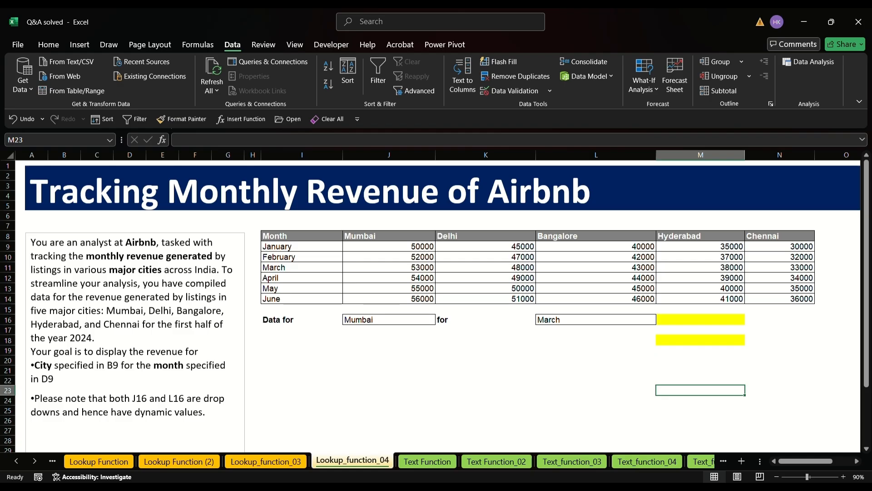
# Step: Examine the Airbnb revenue task: the instructions, the month and city headers, the inputs J16 and L16, and the result cell M16
pyautogui.click(385, 321)
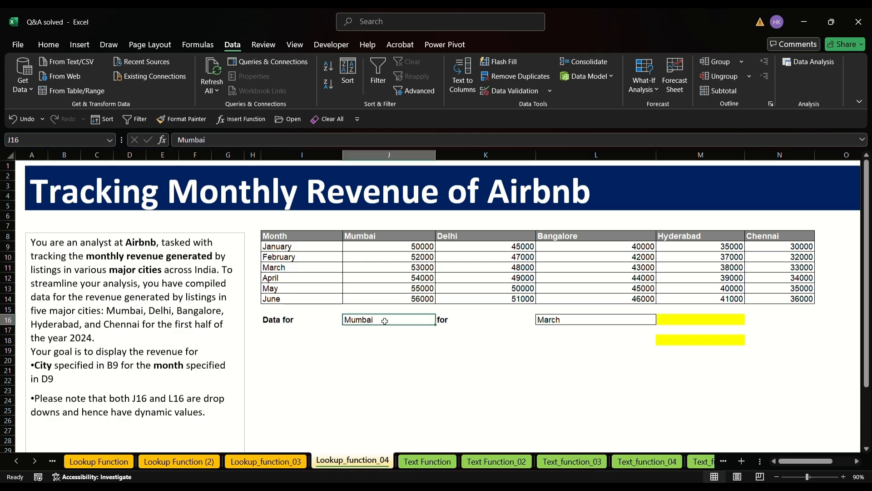
pyautogui.click(583, 321)
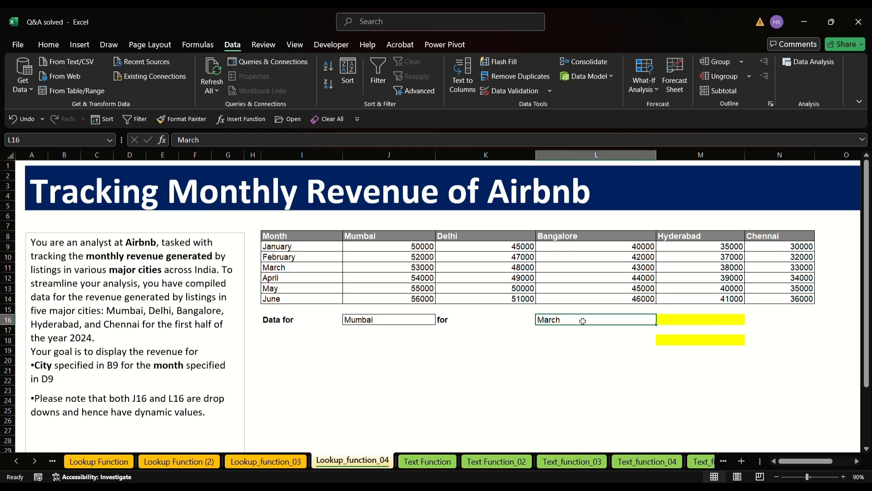
pyautogui.click(702, 320)
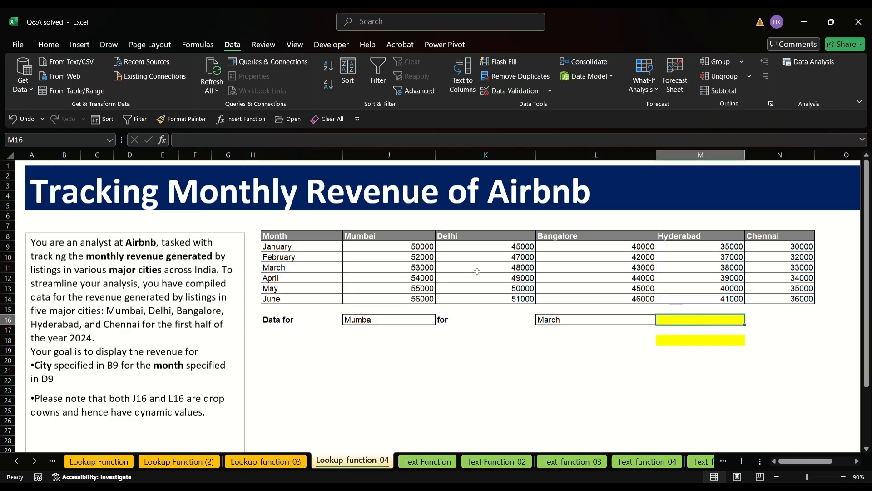
pyautogui.moveTo(286, 235); pyautogui.dragTo(289, 299)
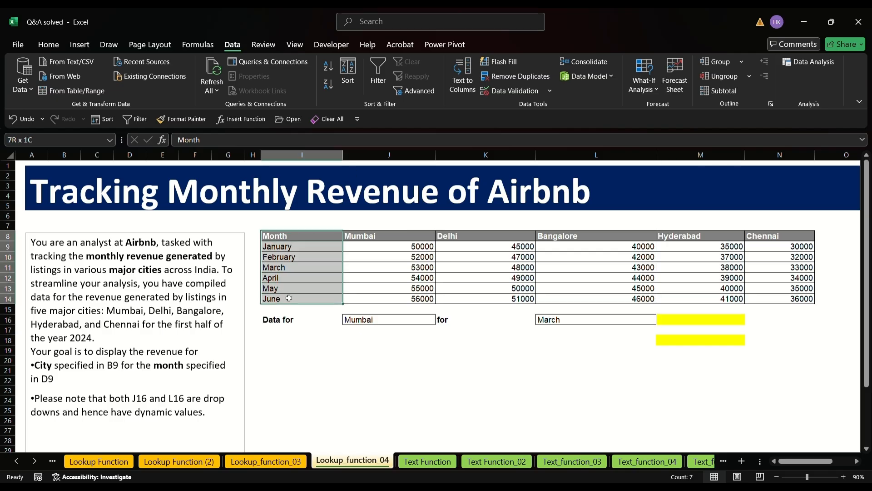
pyautogui.moveTo(384, 235); pyautogui.dragTo(845, 249)
pyautogui.click(511, 248)
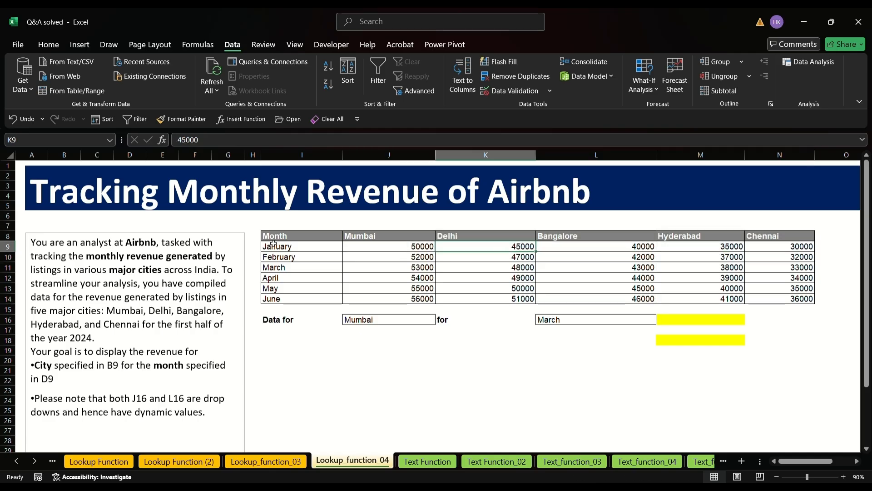
pyautogui.click(133, 262)
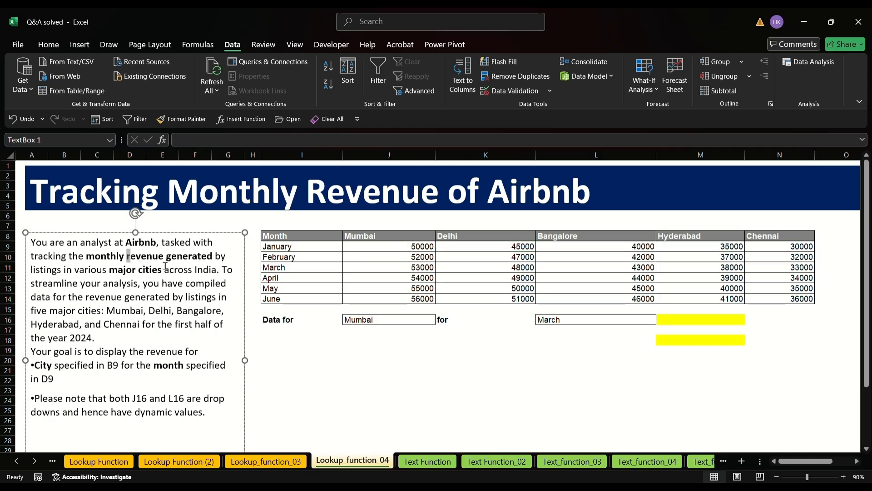
pyautogui.doubleClick(145, 256)
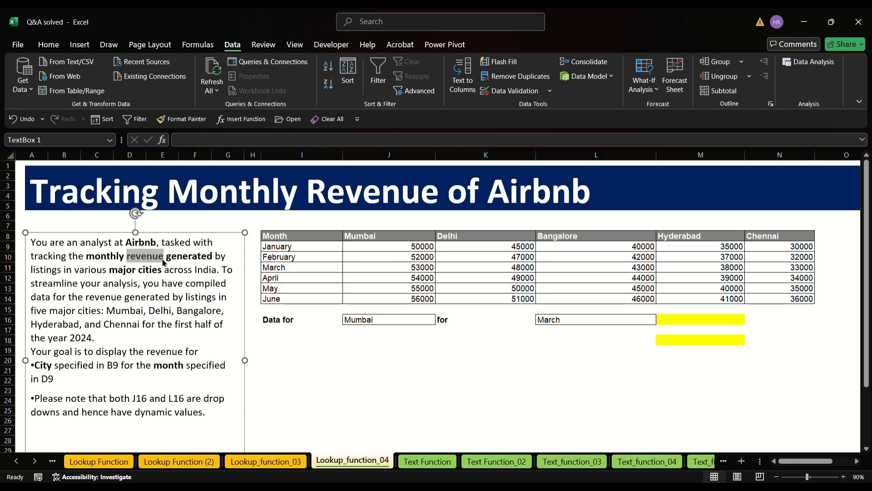
pyautogui.click(300, 246)
pyautogui.click(409, 250)
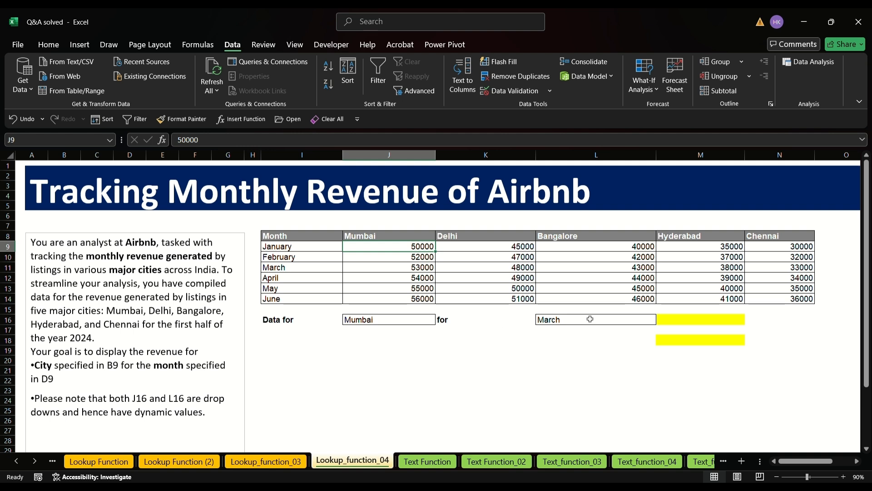
pyautogui.moveTo(585, 319); pyautogui.dragTo(609, 324)
pyautogui.click(390, 331)
pyautogui.click(609, 324)
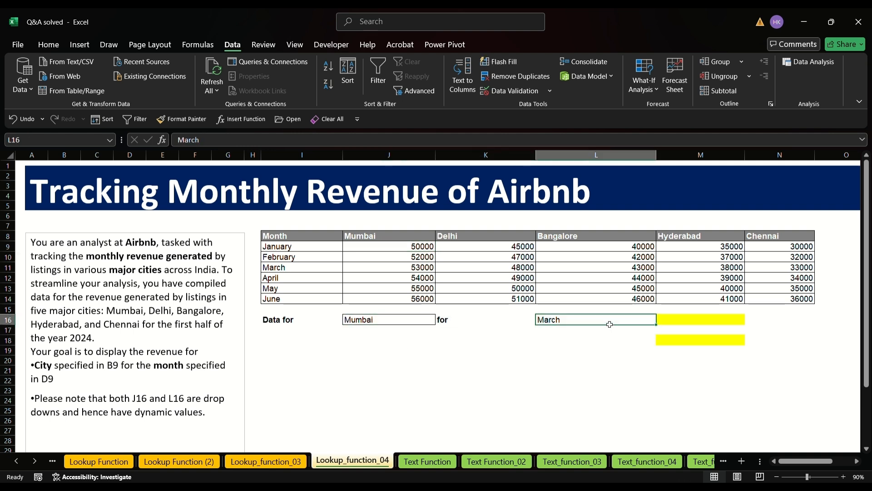
pyautogui.click(687, 322)
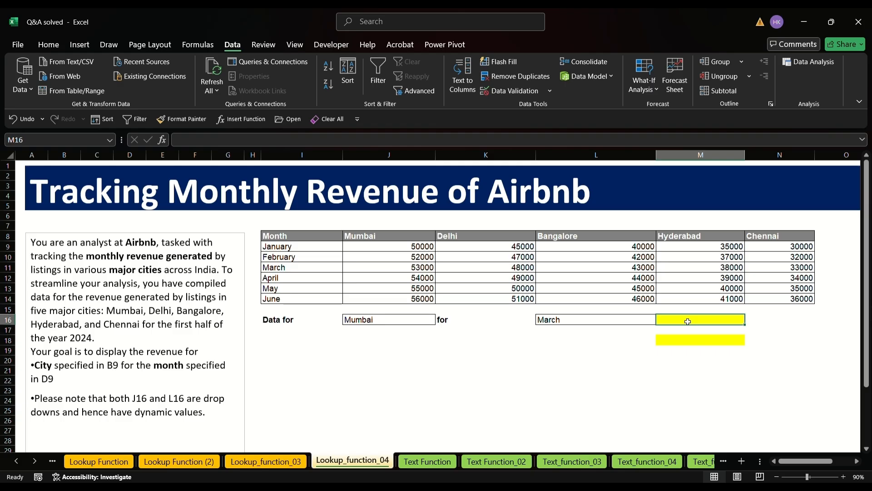
# Step: Label the two yellow result cells by entering Index Match in N16 and Xlookup in N18
pyautogui.click(777, 319)
pyautogui.write('Index Match')
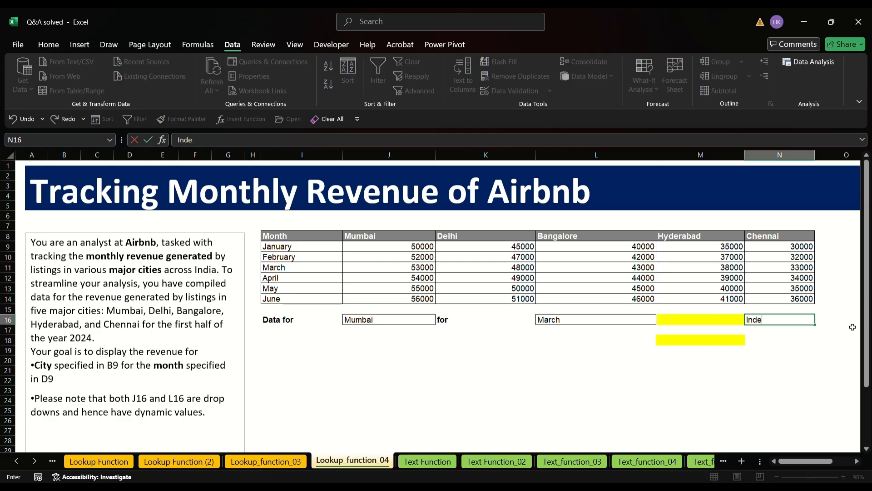
pyautogui.click(778, 344)
pyautogui.write('Xlookup')
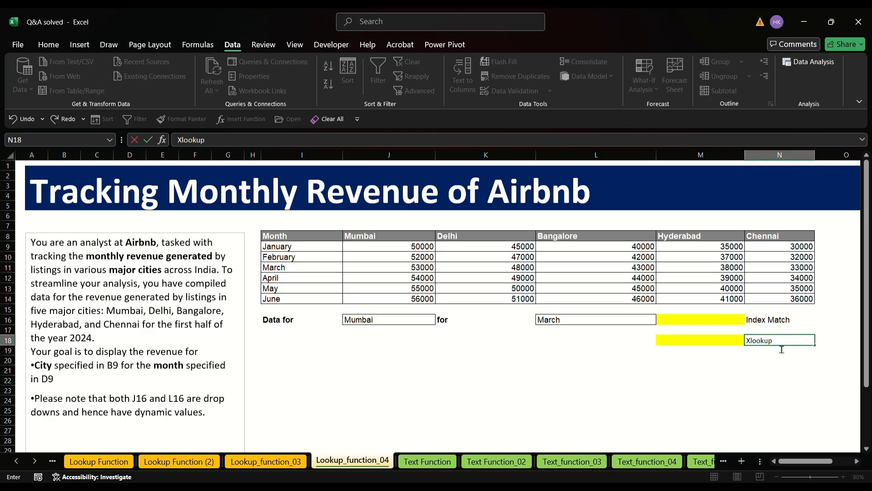
pyautogui.click(781, 348)
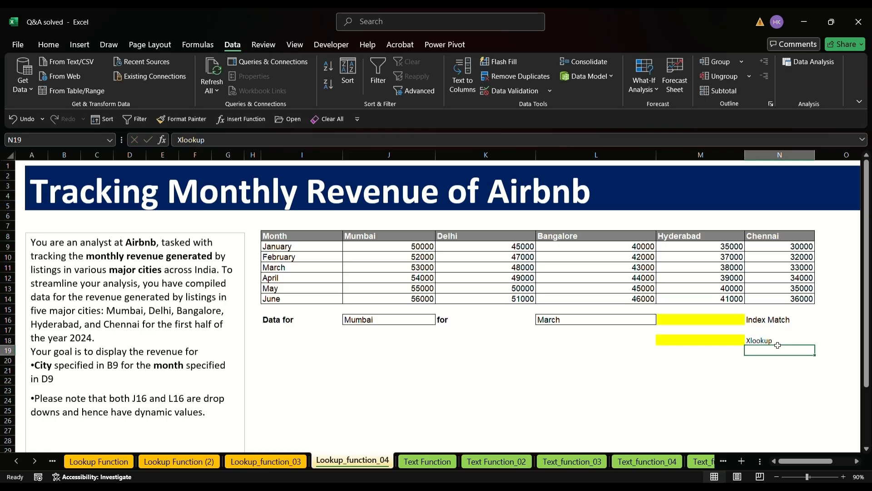
# Step: Copy the formatting of the Index Match label in N16 to the Xlookup label in N18
pyautogui.click(780, 322)
pyautogui.click(48, 45)
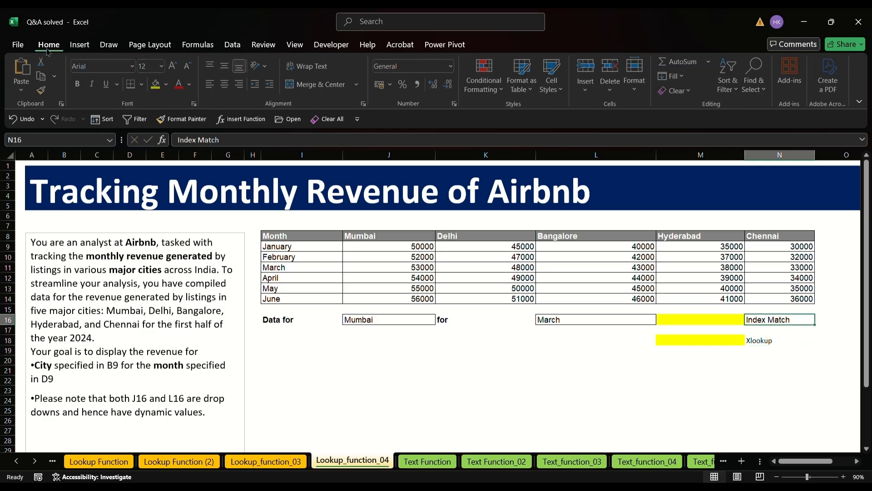
pyautogui.click(44, 89)
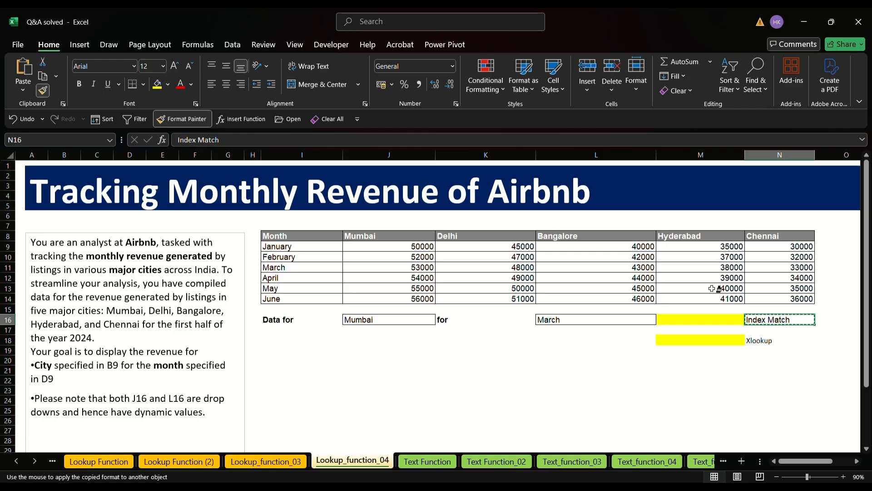
pyautogui.click(778, 344)
pyautogui.click(768, 379)
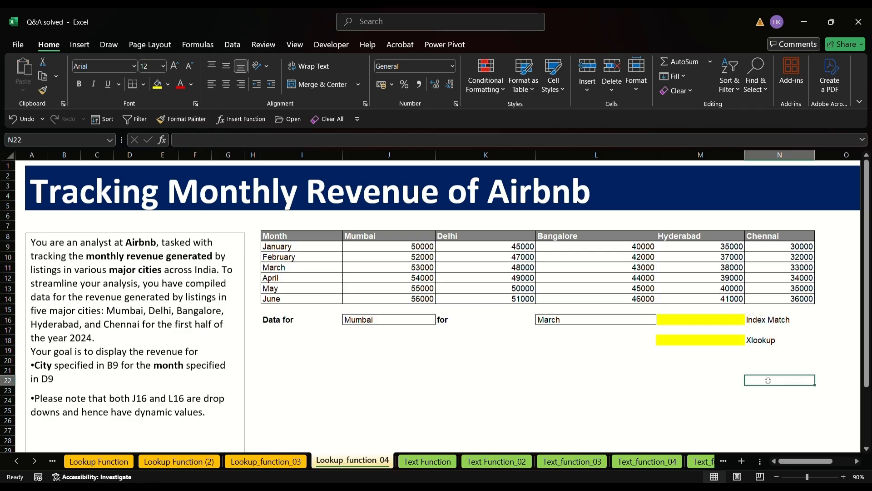
# Step: Begin an INDEX formula in M16 with the revenue figures J9:N14 as the array
pyautogui.click(701, 328)
pyautogui.click(689, 322)
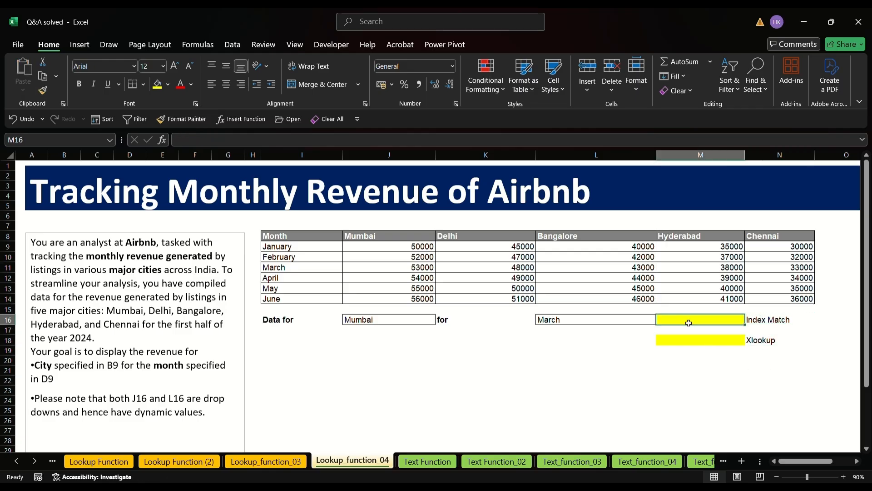
pyautogui.write('=')
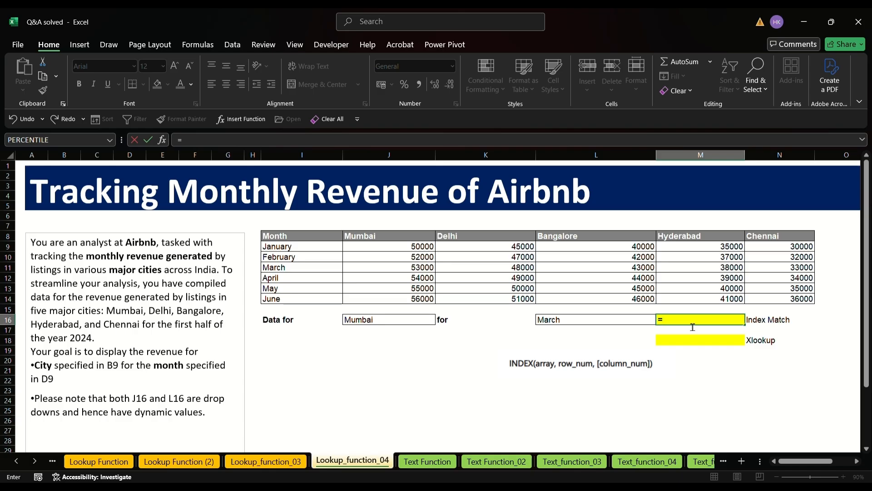
pyautogui.write('index')
pyautogui.press('Tab')
pyautogui.moveTo(406, 247); pyautogui.dragTo(806, 302)
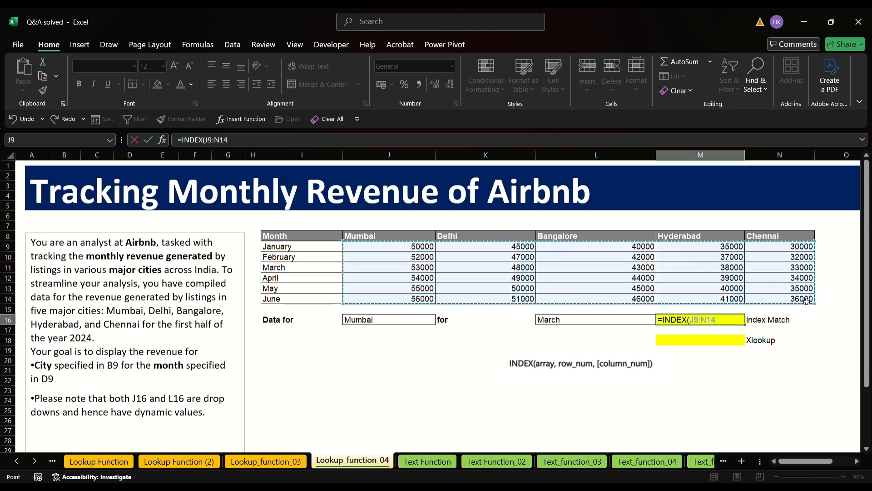
# Step: Add MATCH(L16,I9:I14,0) as the row number of the INDEX formula and begin a second MATCH for the column
pyautogui.write(',mat')
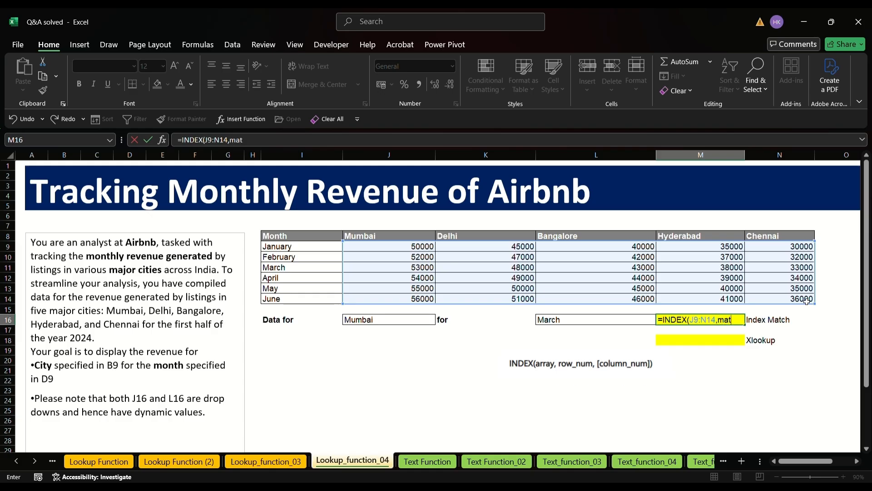
pyautogui.press('Tab')
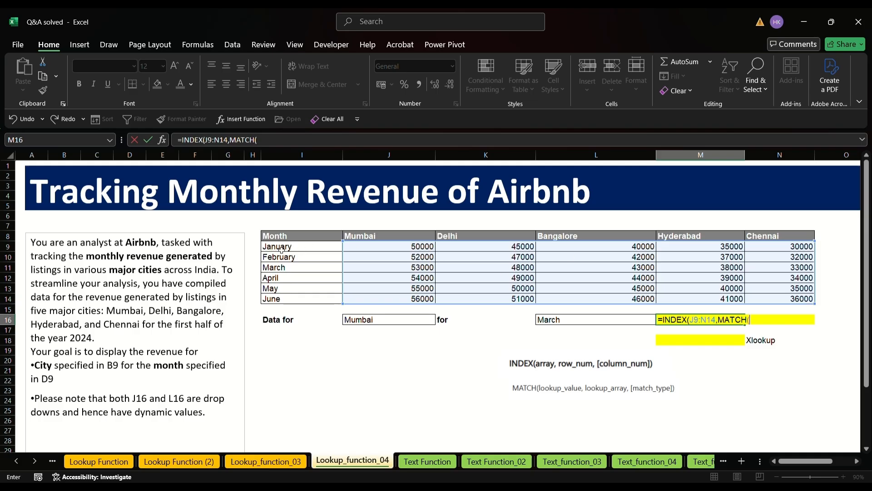
pyautogui.click(563, 321)
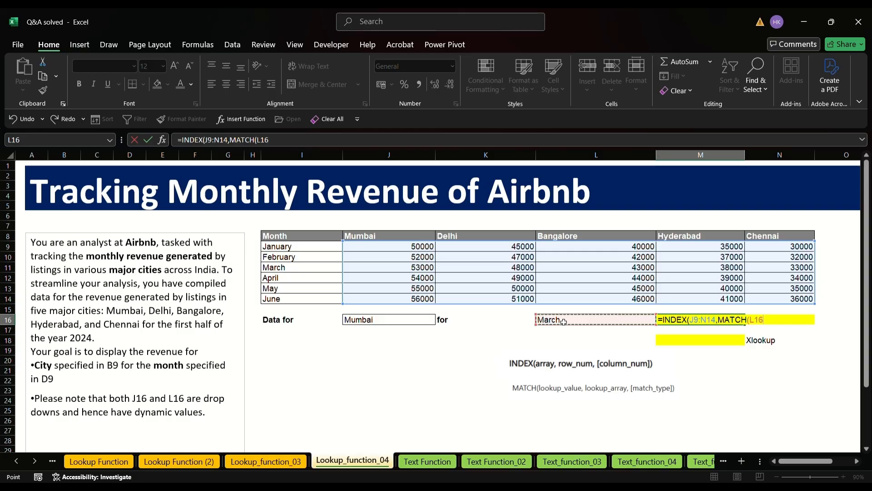
pyautogui.write(',')
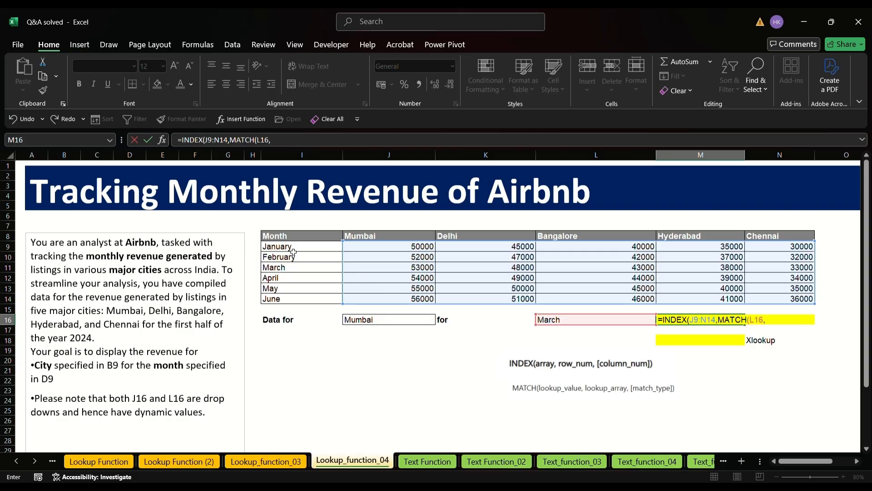
pyautogui.moveTo(293, 252); pyautogui.dragTo(292, 302)
pyautogui.write(',')
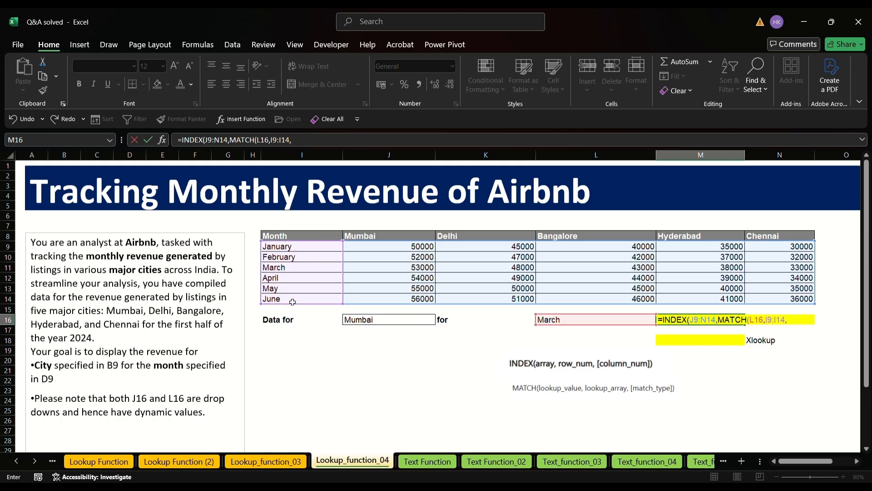
pyautogui.write('0),MATCH(')
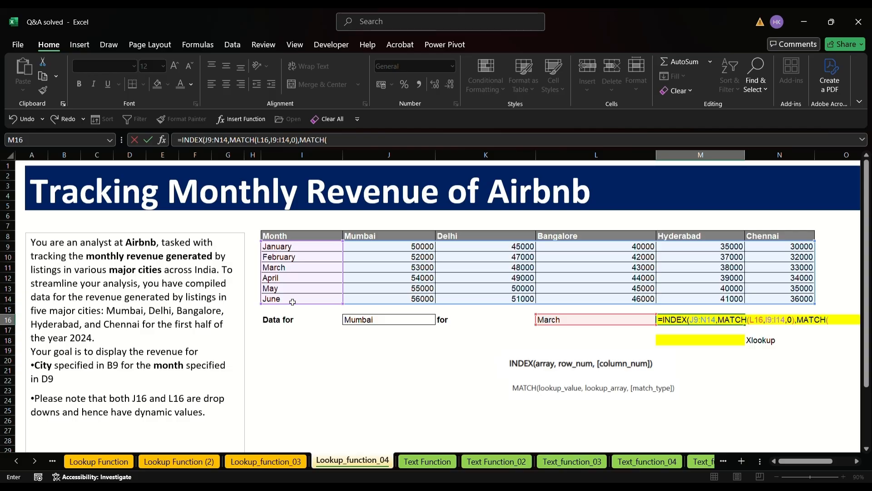
# Step: Complete the column number as MATCH(J16,J8:N8,0) and enter the INDEX/MATCH formula in M16
pyautogui.click(361, 321)
pyautogui.write(',')
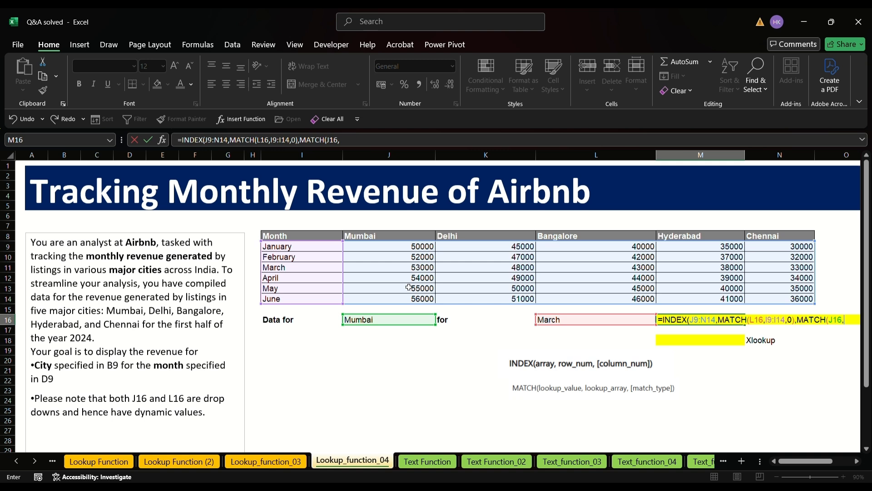
pyautogui.moveTo(371, 237); pyautogui.dragTo(783, 240)
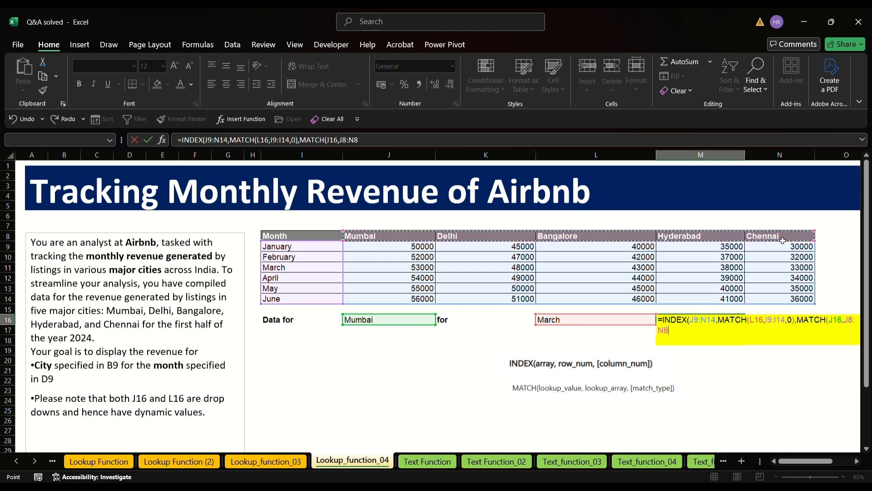
pyautogui.write(',')
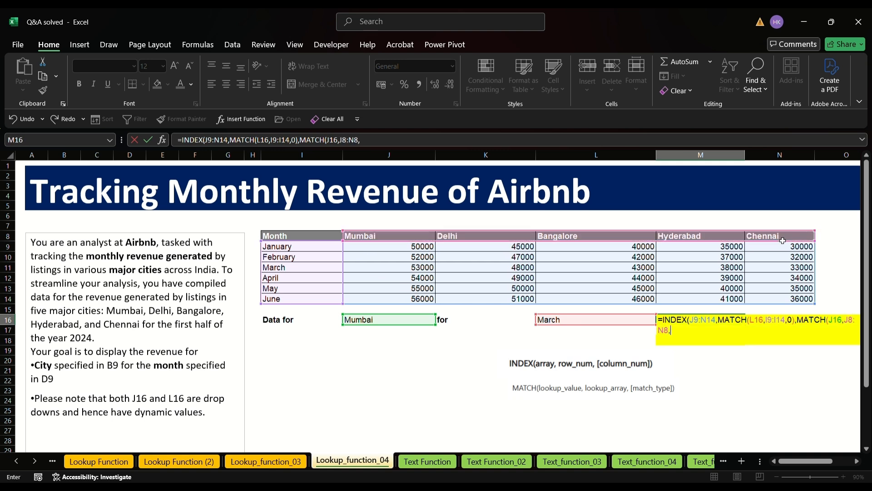
pyautogui.write('0))')
pyautogui.press('Return')
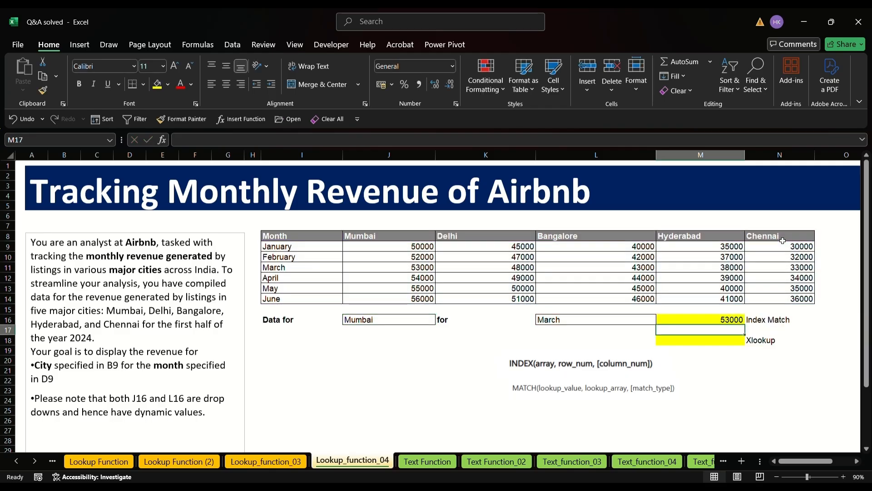
# Step: Check the INDEX/MATCH result in M16 against Mumbai's March revenue in the table
pyautogui.click(720, 322)
pyautogui.click(388, 323)
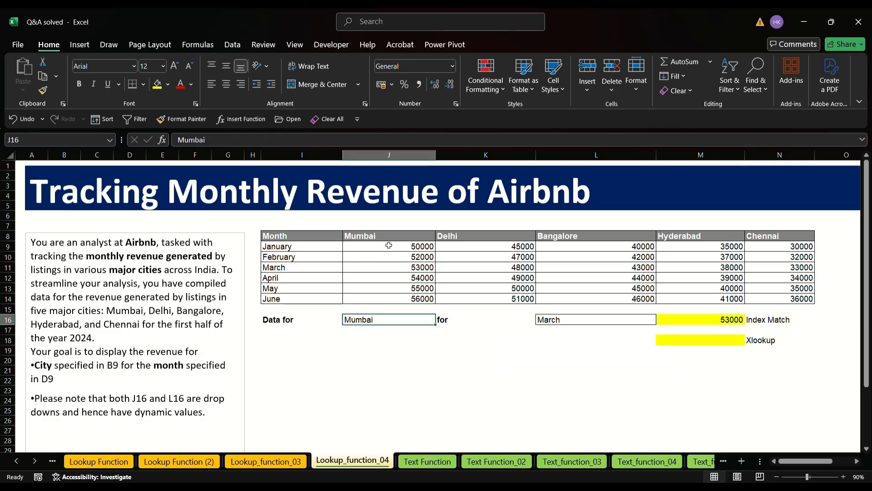
pyautogui.click(418, 269)
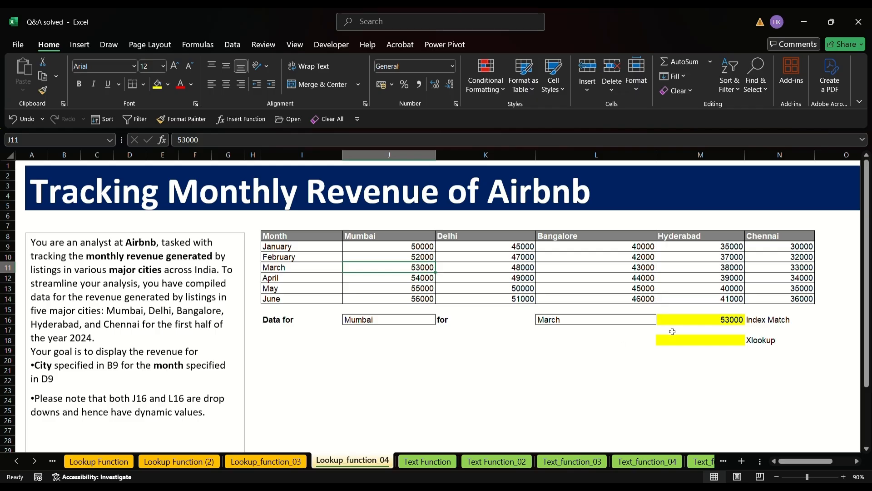
pyautogui.click(716, 319)
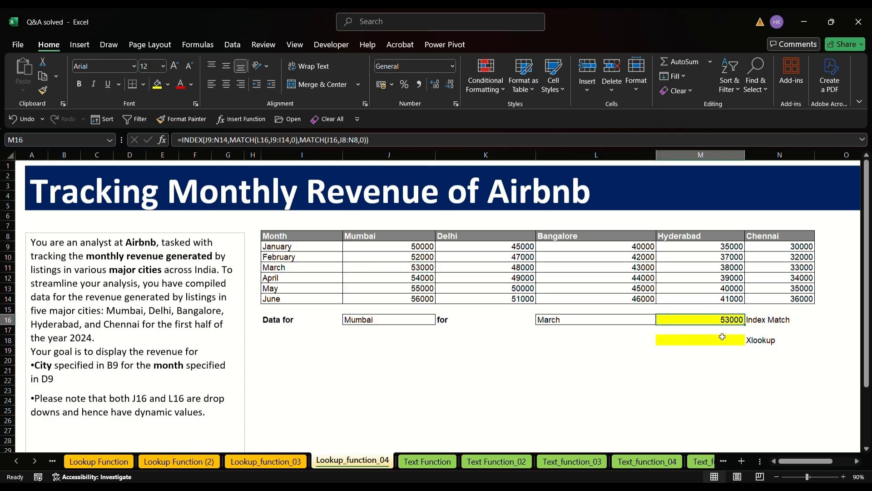
# Step: Change the city in J16 to Delhi to test the INDEX/MATCH formula for March
pyautogui.doubleClick(373, 322)
pyautogui.doubleClick(376, 323)
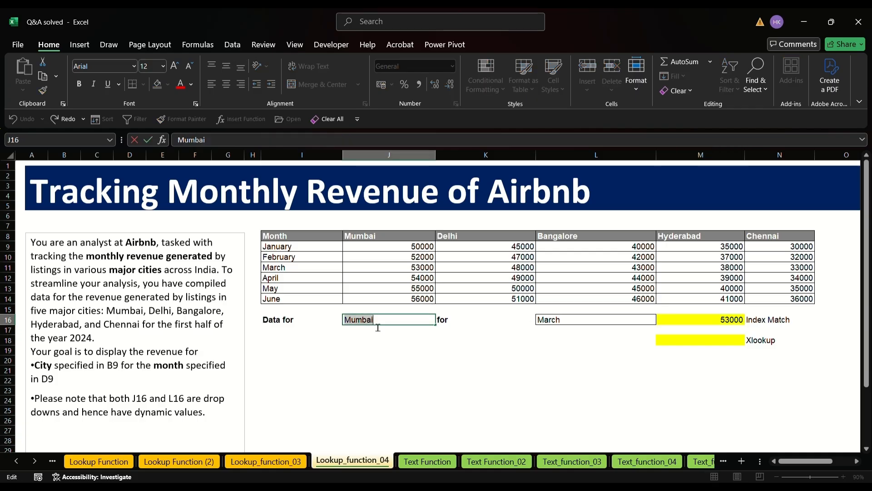
pyautogui.write('Delhi')
pyautogui.press('Return')
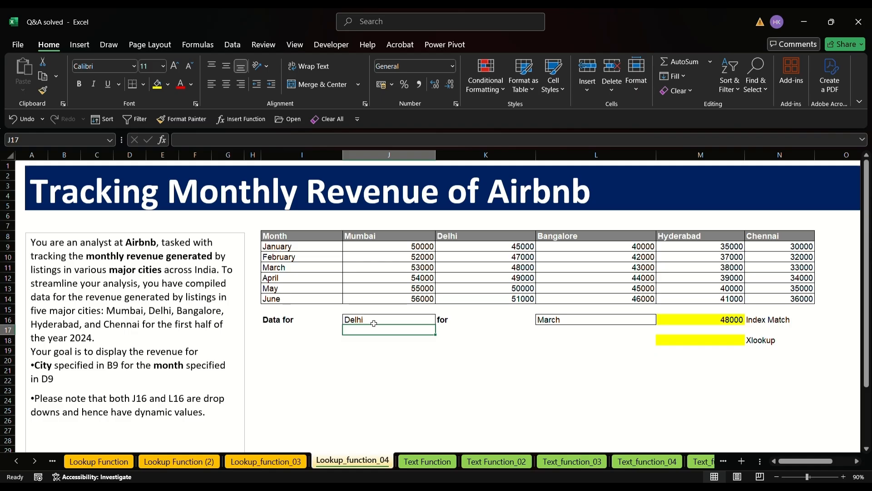
pyautogui.click(577, 323)
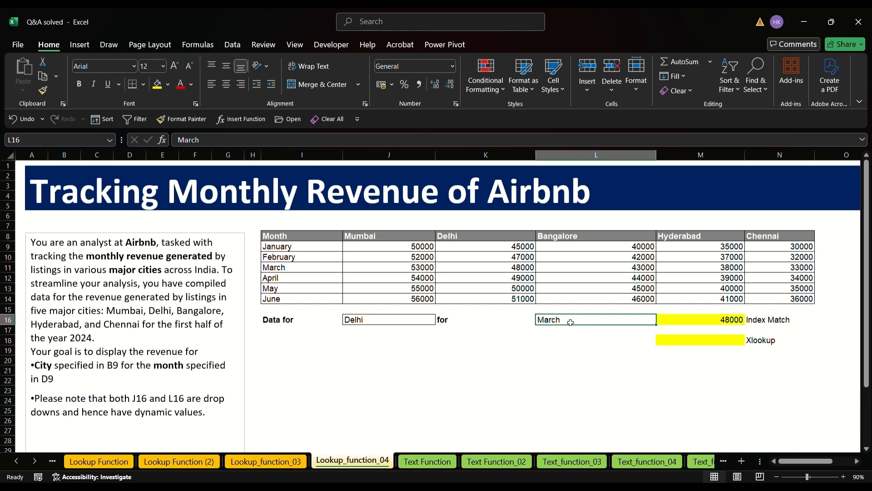
# Step: Change the month in L16 to May to test the INDEX/MATCH formula for Delhi
pyautogui.doubleClick(557, 321)
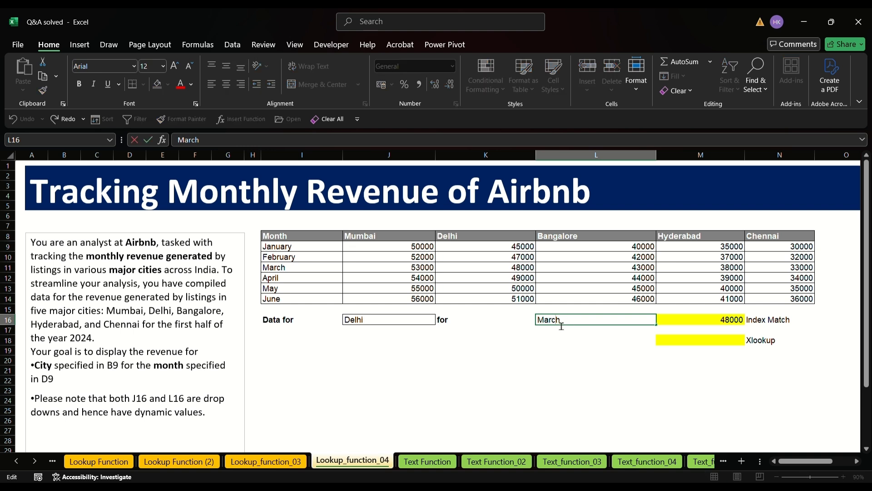
pyautogui.doubleClick(560, 323)
pyautogui.write('May')
pyautogui.press('Return')
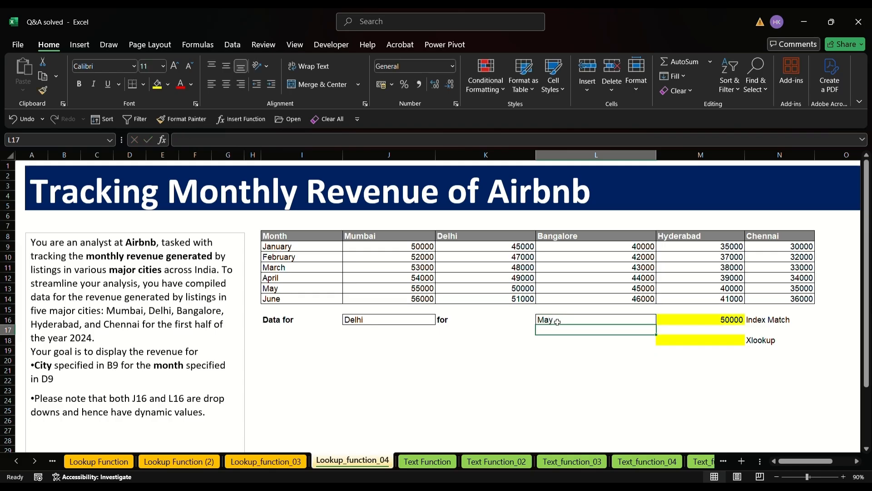
# Step: Begin an XLOOKUP formula in M18 with J16 as the lookup value and the city headers J8:N8 as the lookup array
pyautogui.click(695, 344)
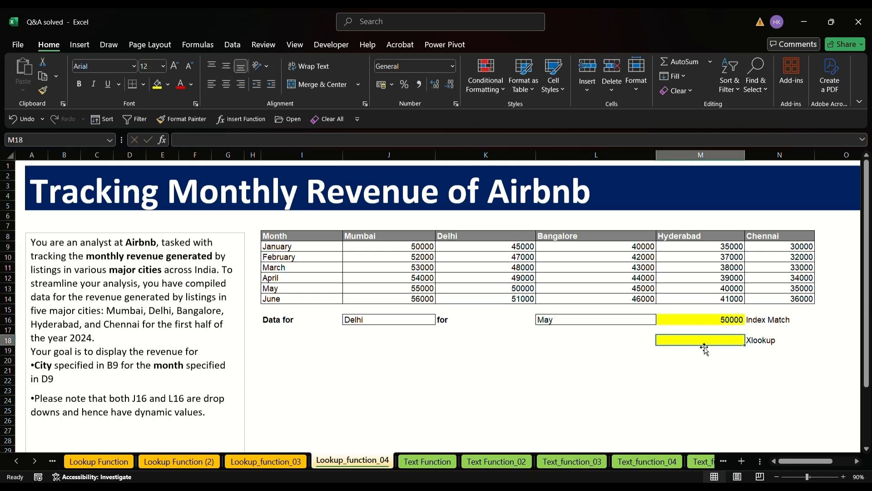
pyautogui.write('=')
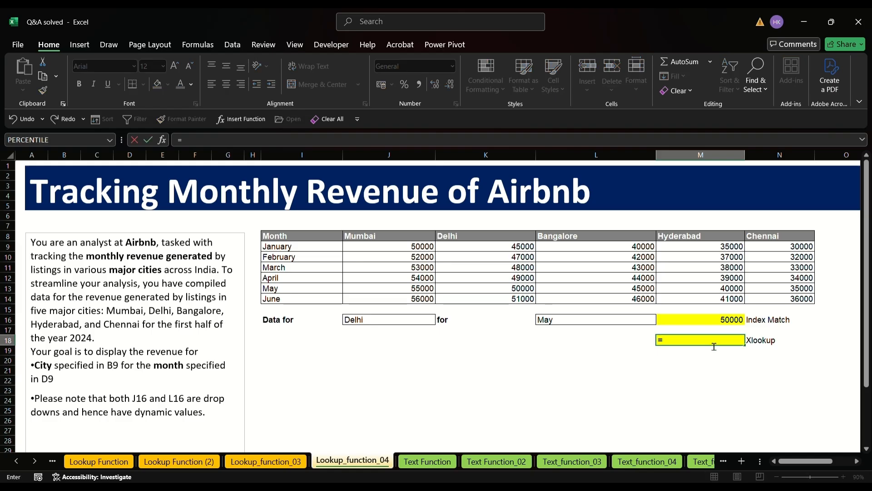
pyautogui.write('xloo')
pyautogui.press('Tab')
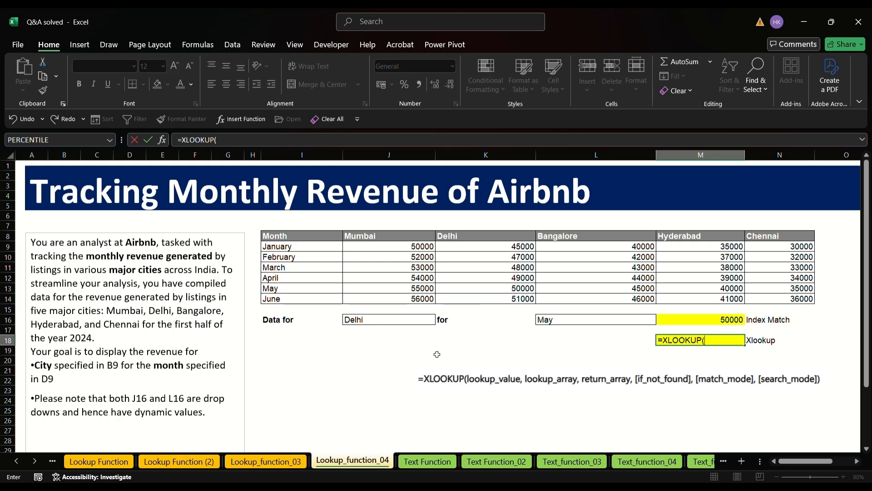
pyautogui.click(372, 324)
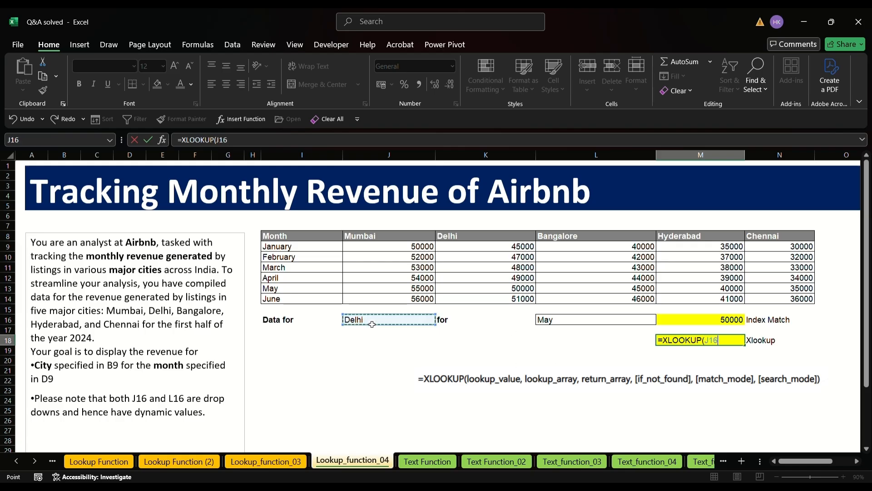
pyautogui.write(',')
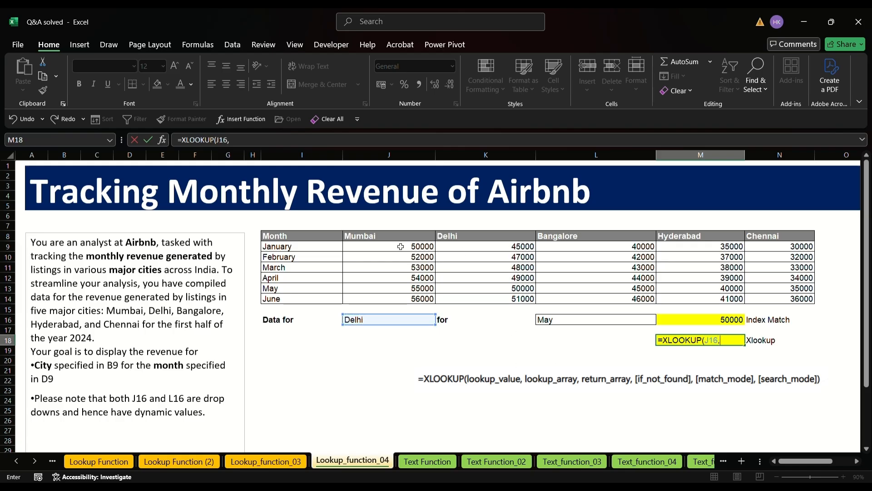
pyautogui.moveTo(364, 238); pyautogui.dragTo(774, 241)
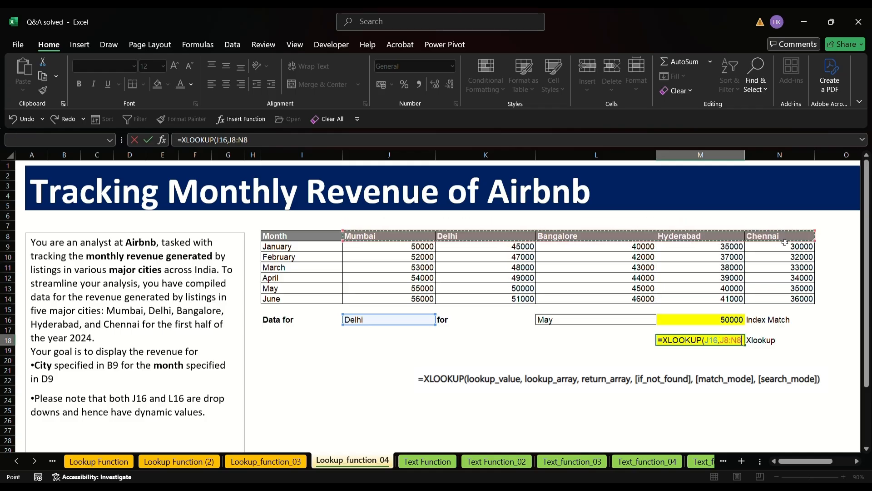
pyautogui.write(',')
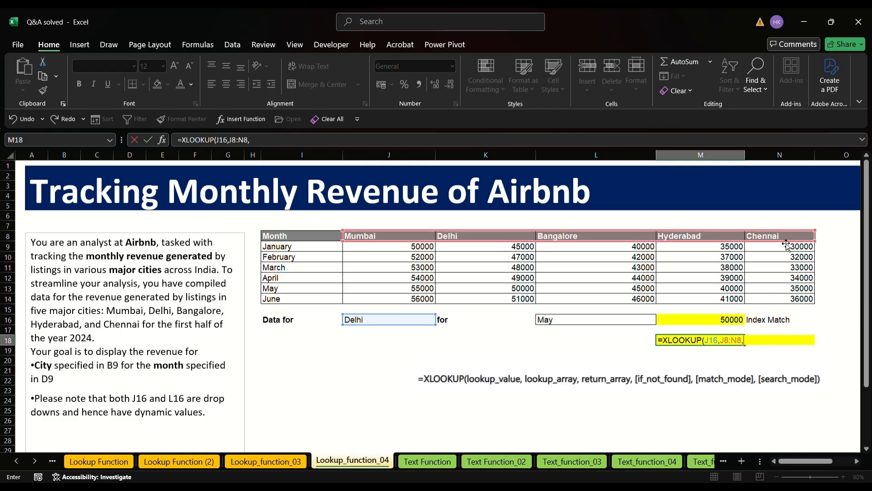
# Step: Nest XLOOKUP(L16,I9:I14,J9:N14) as the return array and enter the formula in M18
pyautogui.write('xloo')
pyautogui.press('Tab')
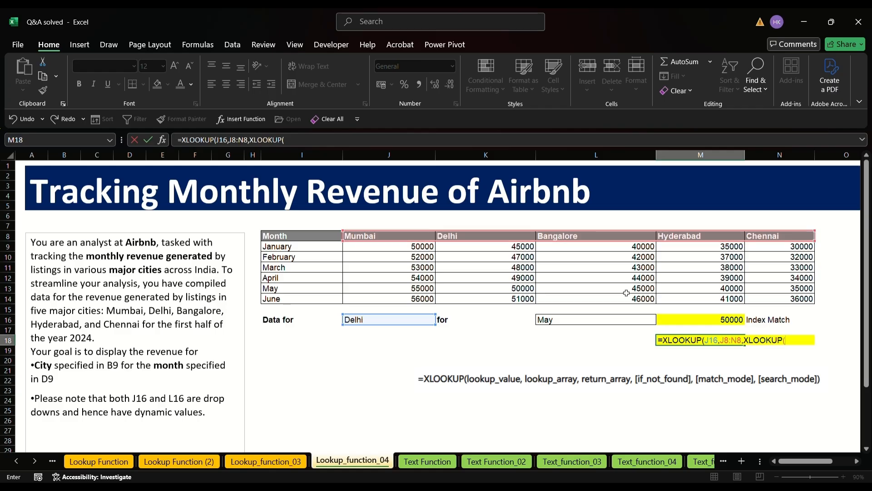
pyautogui.click(570, 324)
pyautogui.write(',')
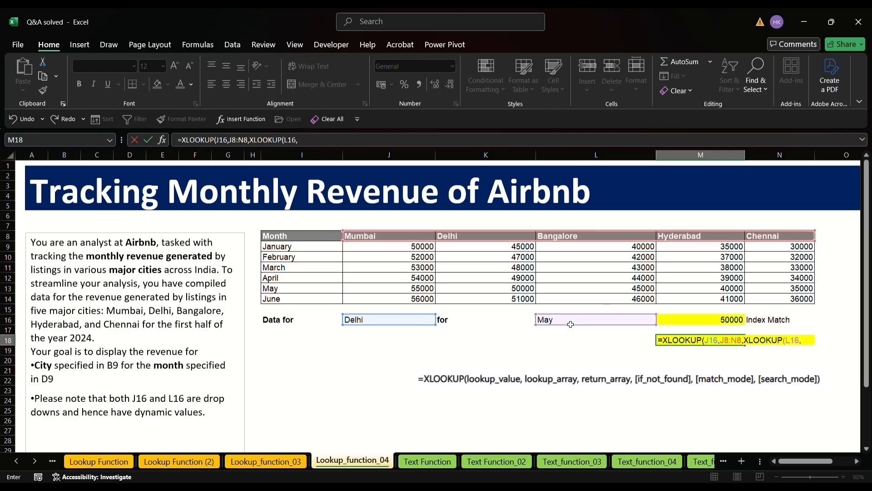
pyautogui.moveTo(301, 248); pyautogui.dragTo(295, 300)
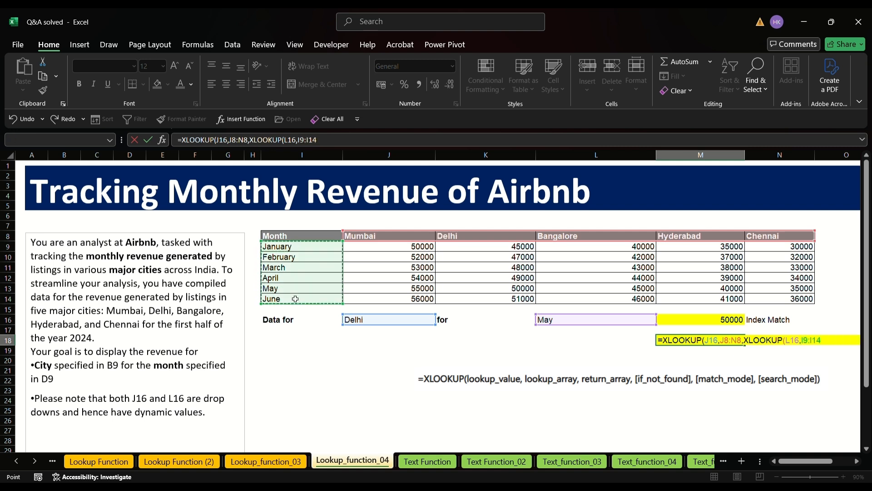
pyautogui.write(',')
pyautogui.moveTo(414, 248); pyautogui.dragTo(806, 300)
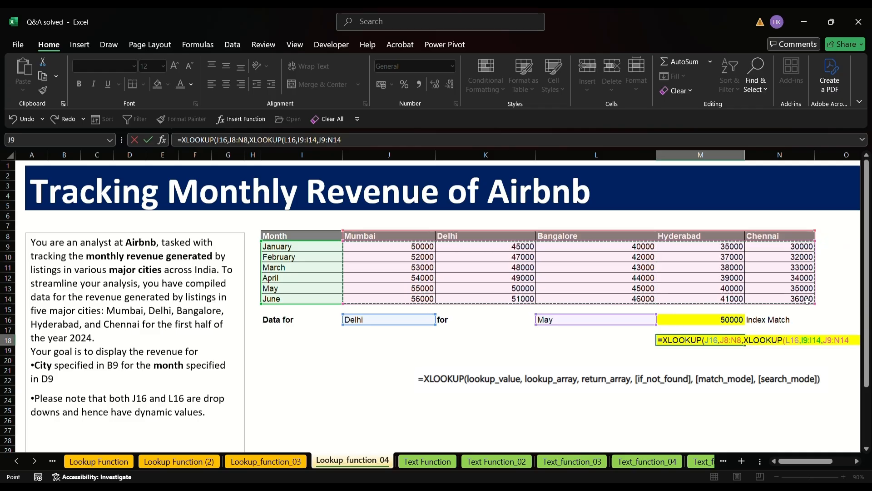
pyautogui.write(')')
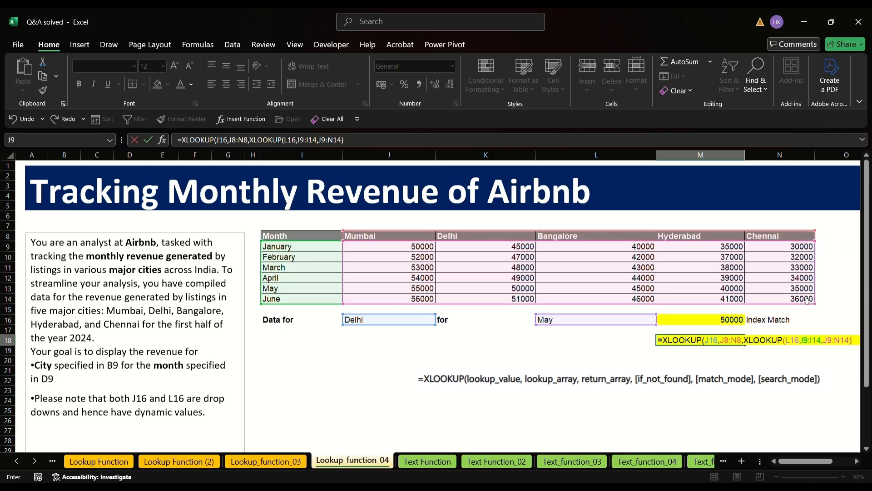
pyautogui.press('Return')
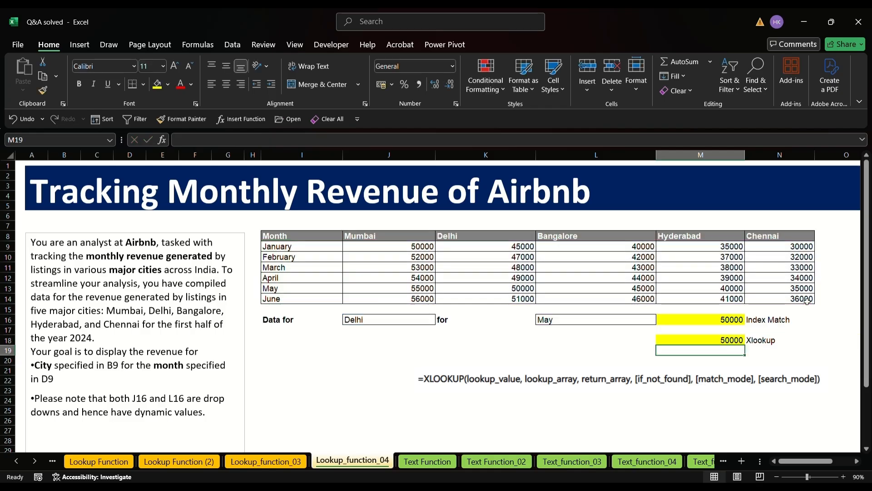